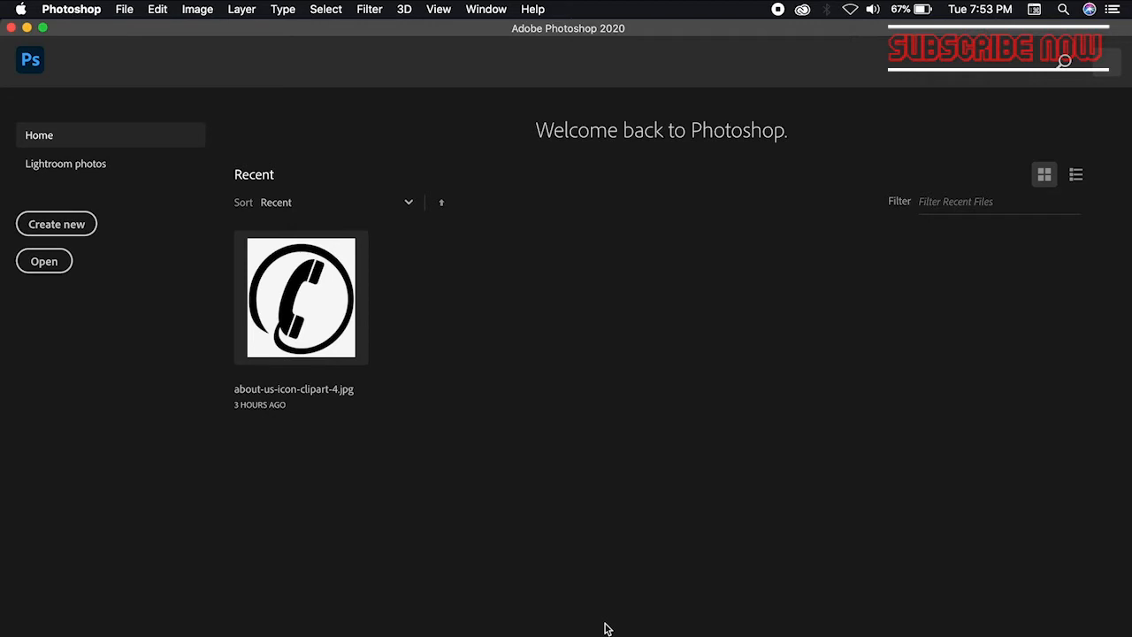
{"action": "left_click", "coordinate": [48, 261]}
{"action": "left_click", "coordinate": [52, 259]}
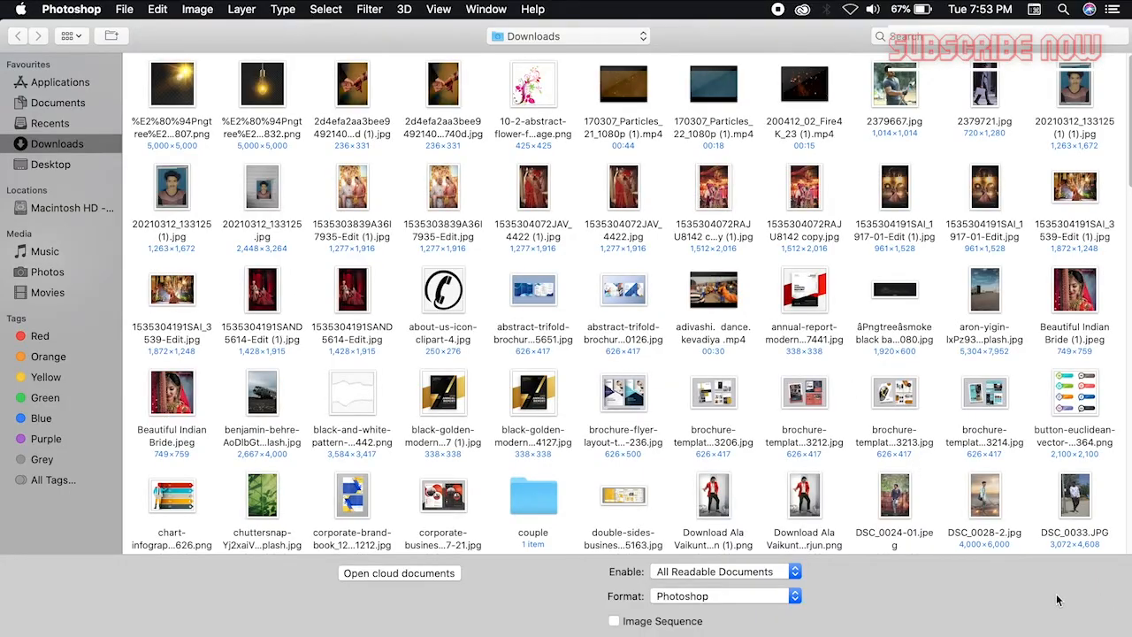
{"action": "key", "text": "Escape"}
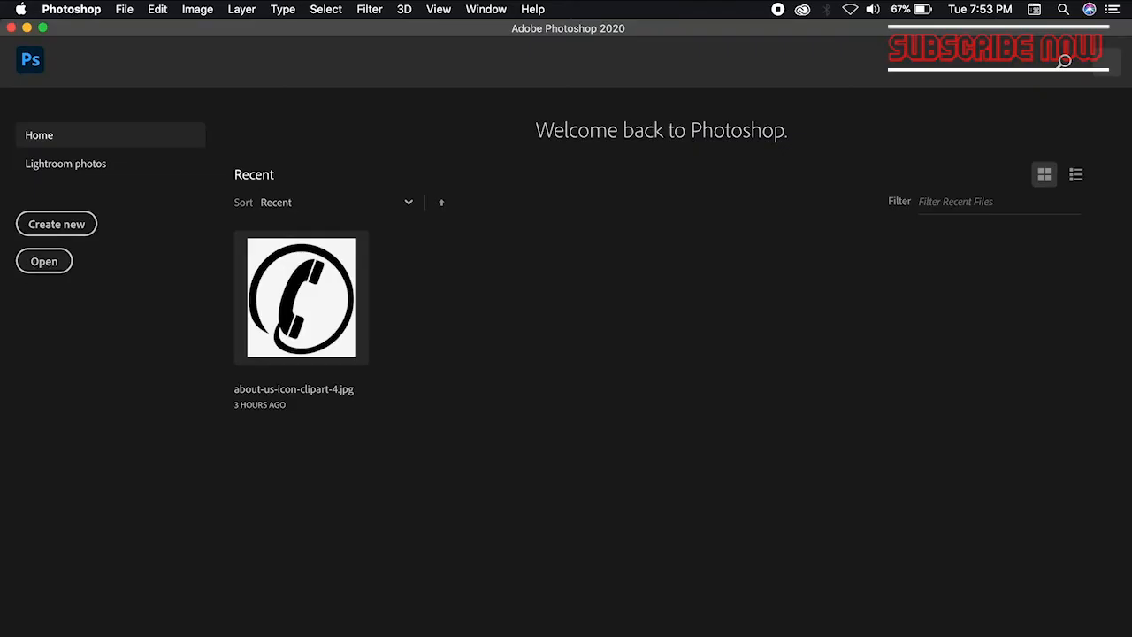
- Start a new document and name it "demo"
{"action": "left_click", "coordinate": [64, 226]}
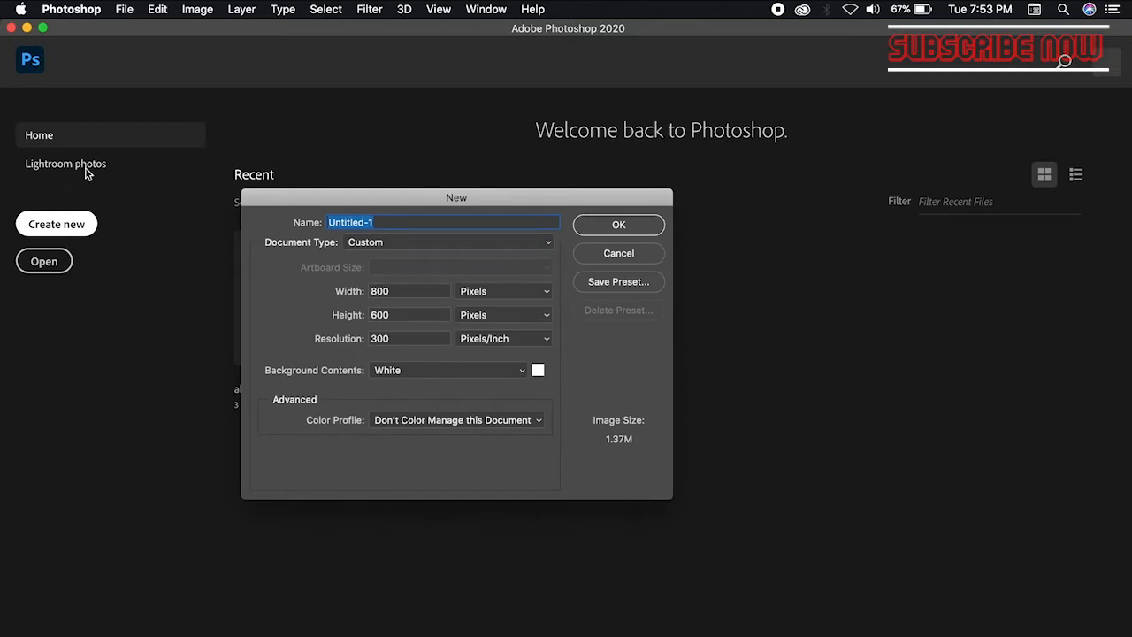
{"action": "left_click", "coordinate": [389, 223]}
{"action": "key", "text": "BackSpace"}
{"action": "key", "text": "BackSpace"}
{"action": "key", "text": "BackSpace"}
{"action": "key", "text": "BackSpace"}
{"action": "key", "text": "BackSpace"}
{"action": "key", "text": "BackSpace"}
{"action": "key", "text": "BackSpace"}
{"action": "key", "text": "BackSpace"}
{"action": "key", "text": "BackSpace"}
{"action": "key", "text": "BackSpace"}
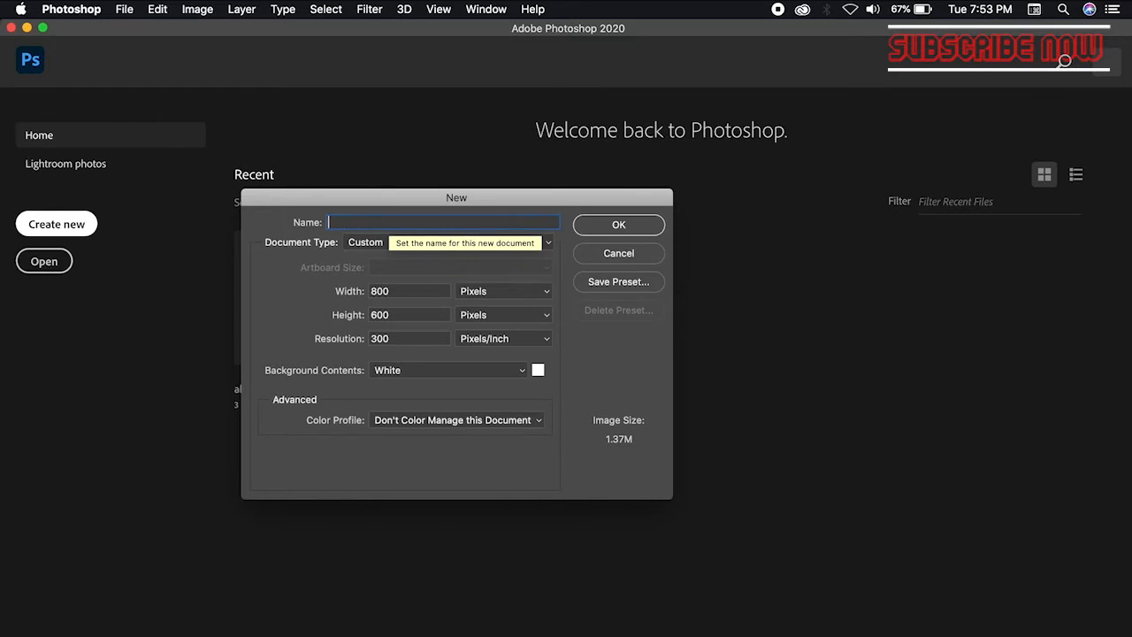
{"action": "type", "text": "demo"}
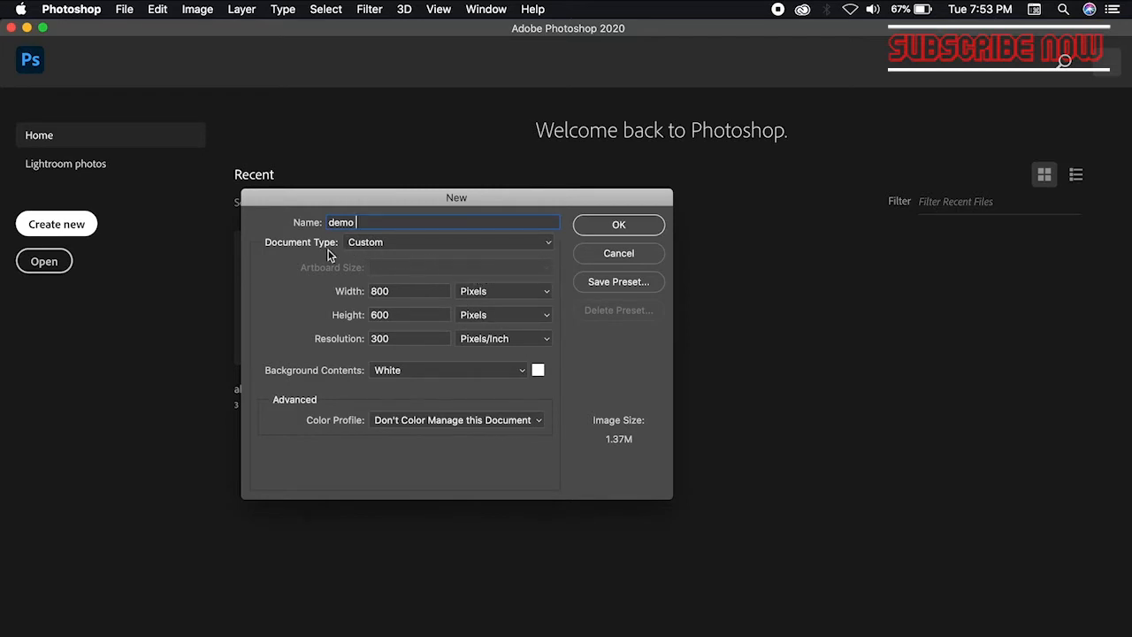
- Keep the document type Custom and the background contents White, and create the 800 × 600 pixel document
{"action": "left_click", "coordinate": [548, 243]}
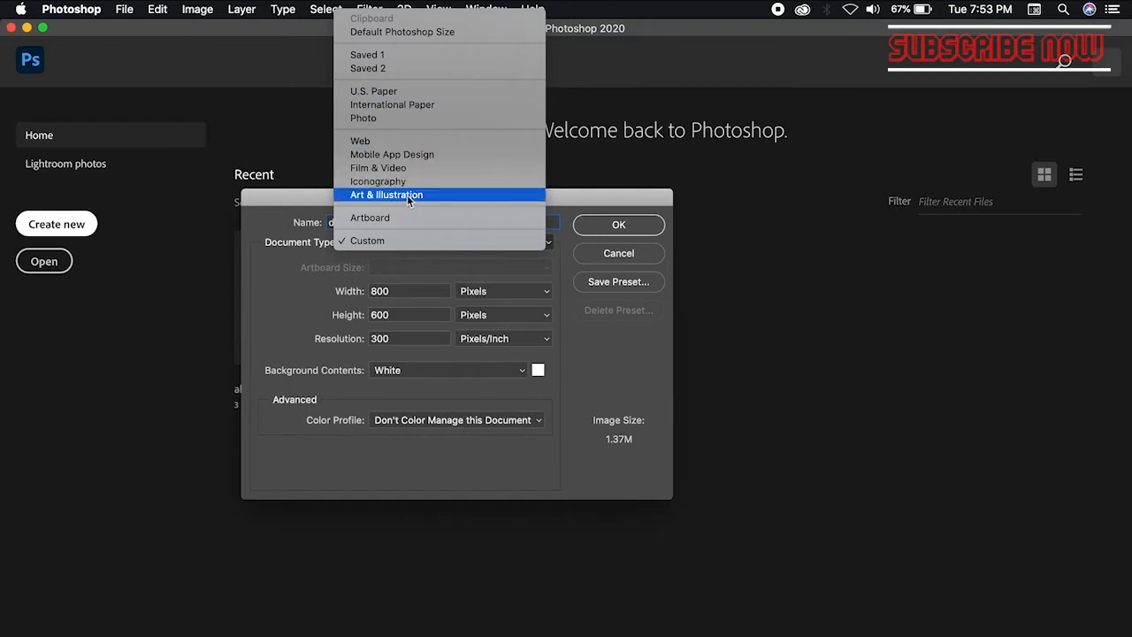
{"action": "left_click", "coordinate": [395, 239]}
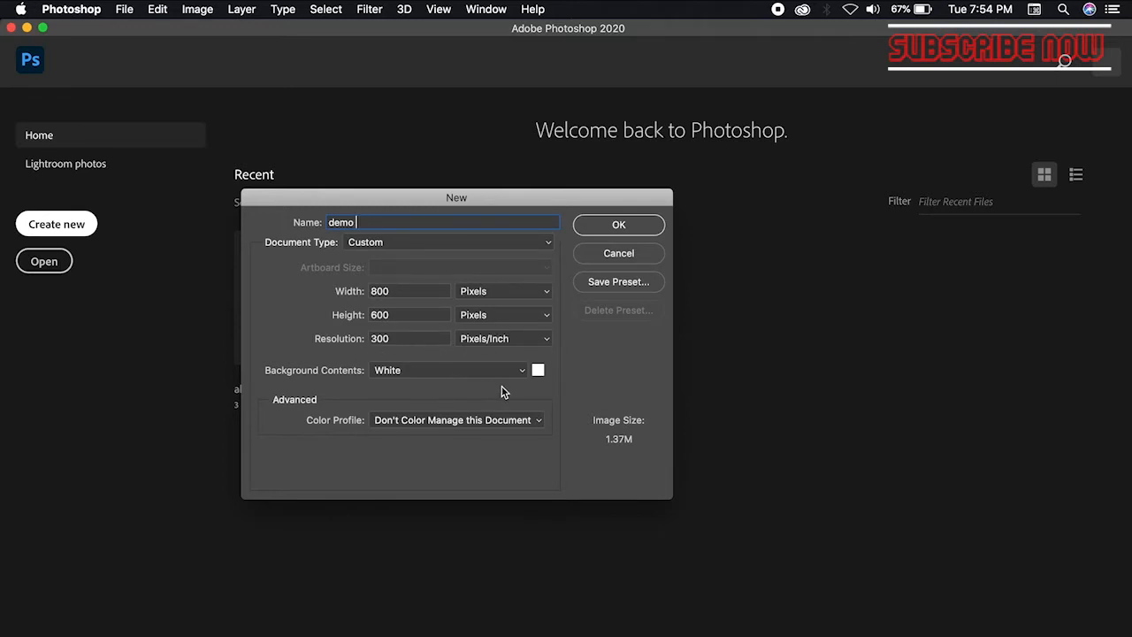
{"action": "left_click", "coordinate": [525, 372]}
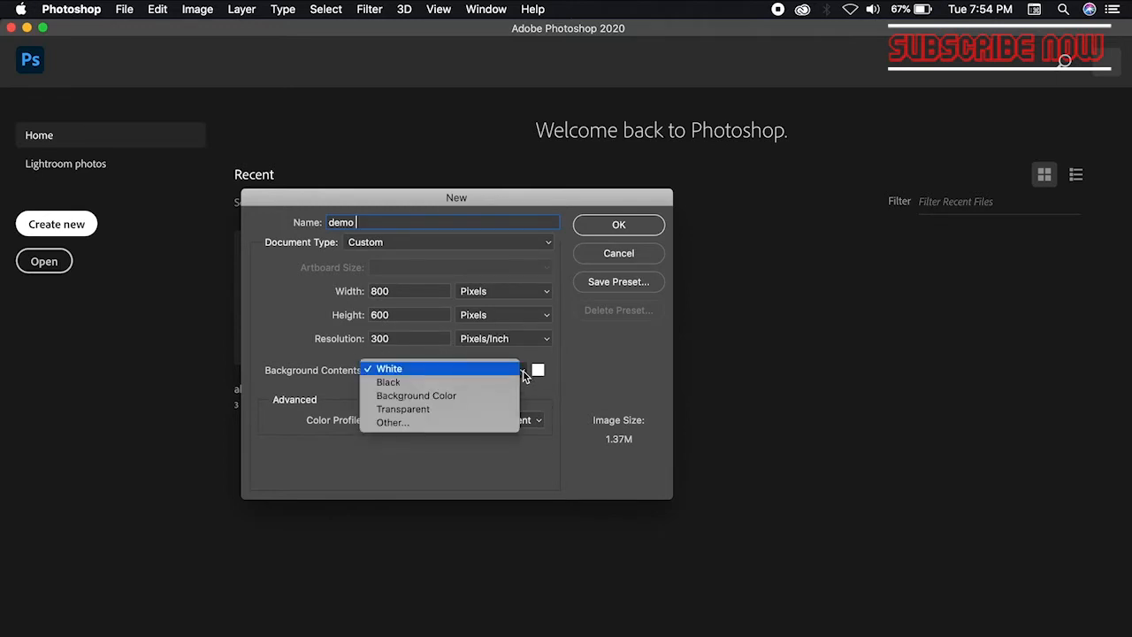
{"action": "left_click", "coordinate": [447, 371]}
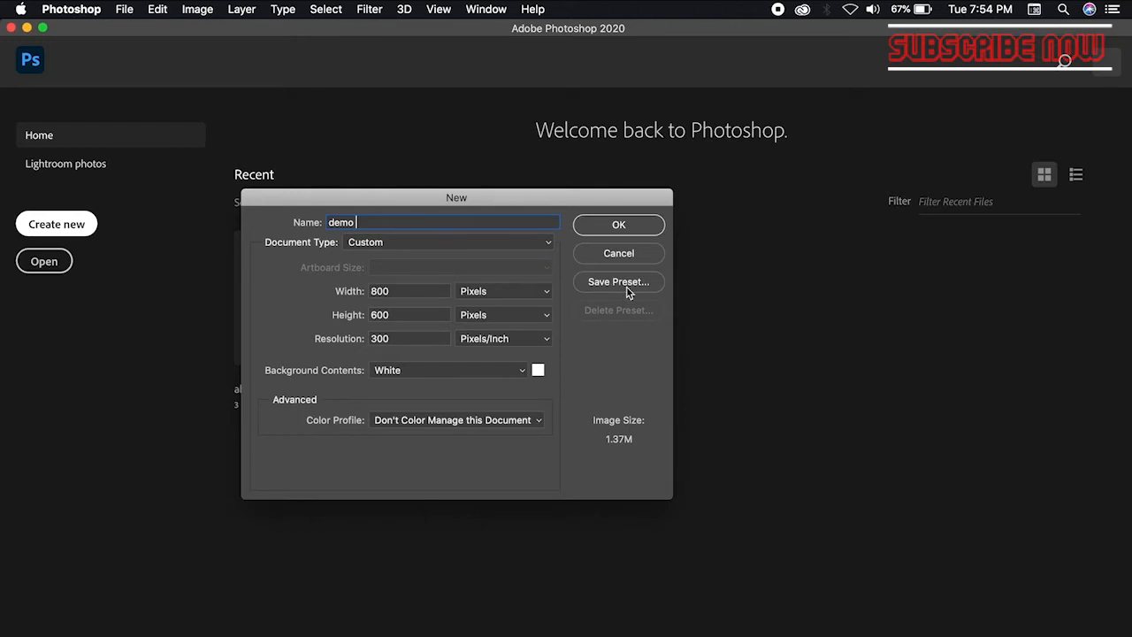
{"action": "left_click", "coordinate": [628, 229]}
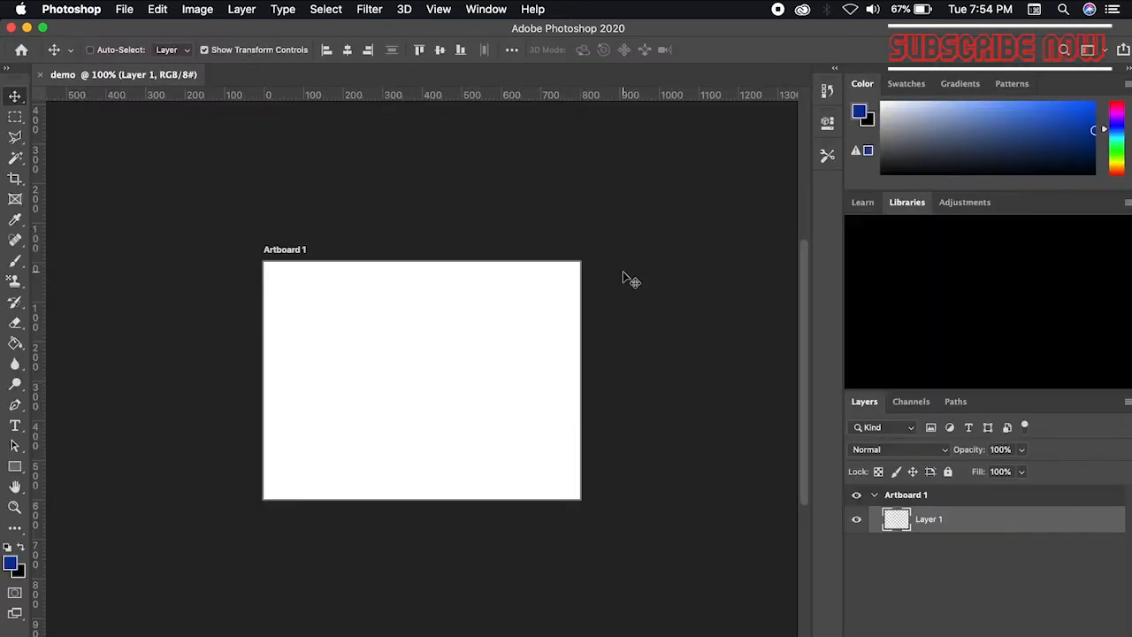
- Try the Move tool on the blank artboard and on the empty Layer 1
{"action": "key", "text": "super+plus"}
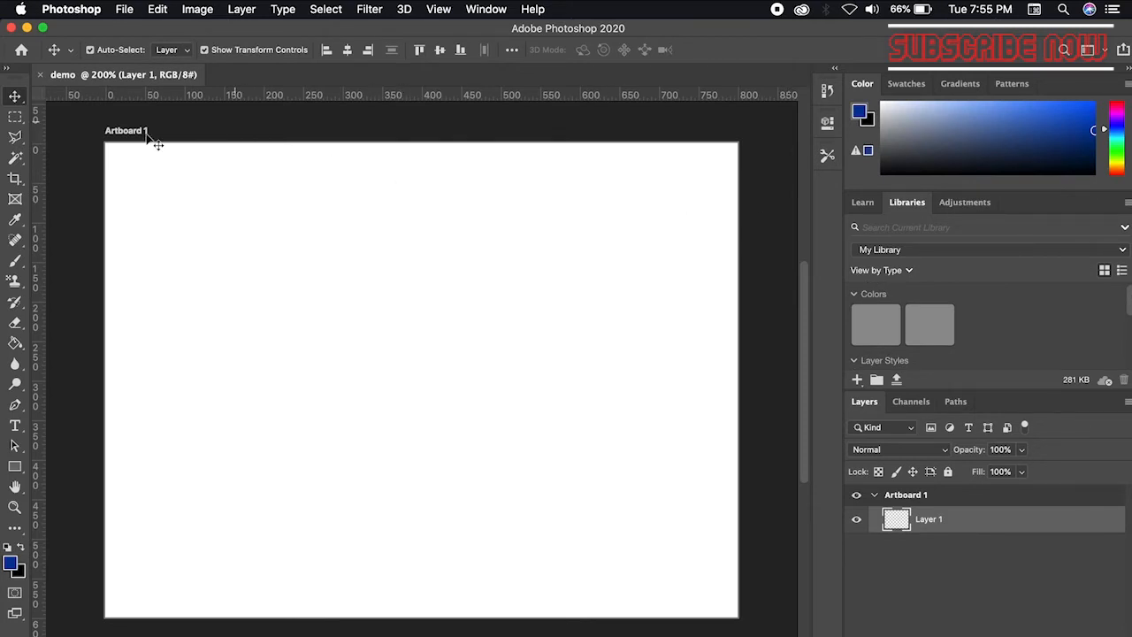
{"action": "left_click", "coordinate": [16, 124]}
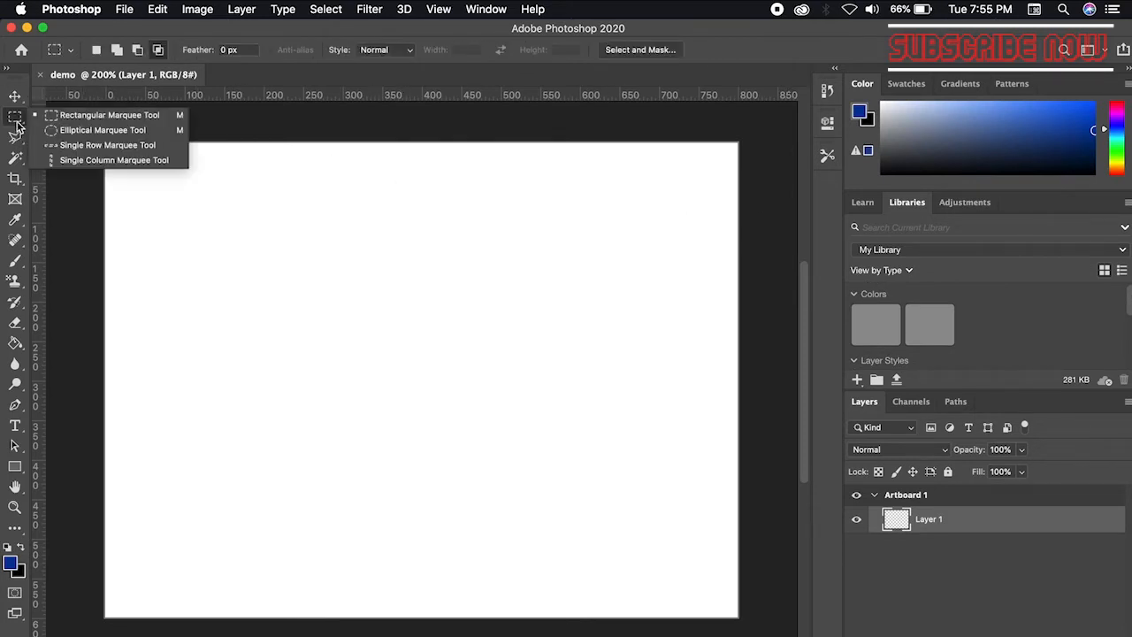
{"action": "left_click", "coordinate": [15, 99]}
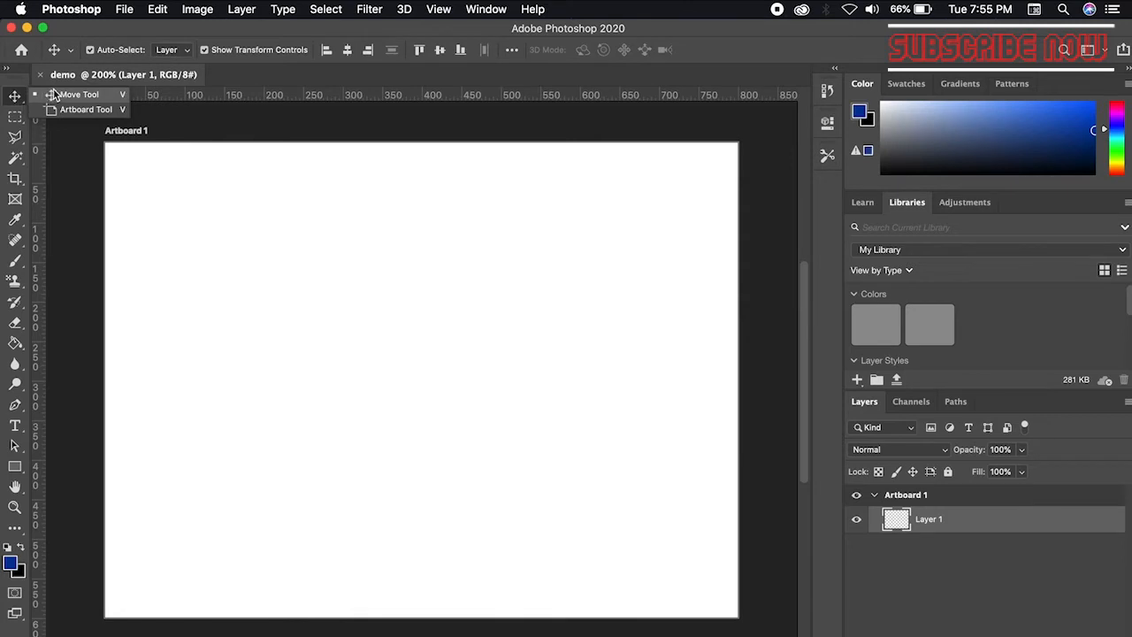
{"action": "left_click", "coordinate": [54, 94]}
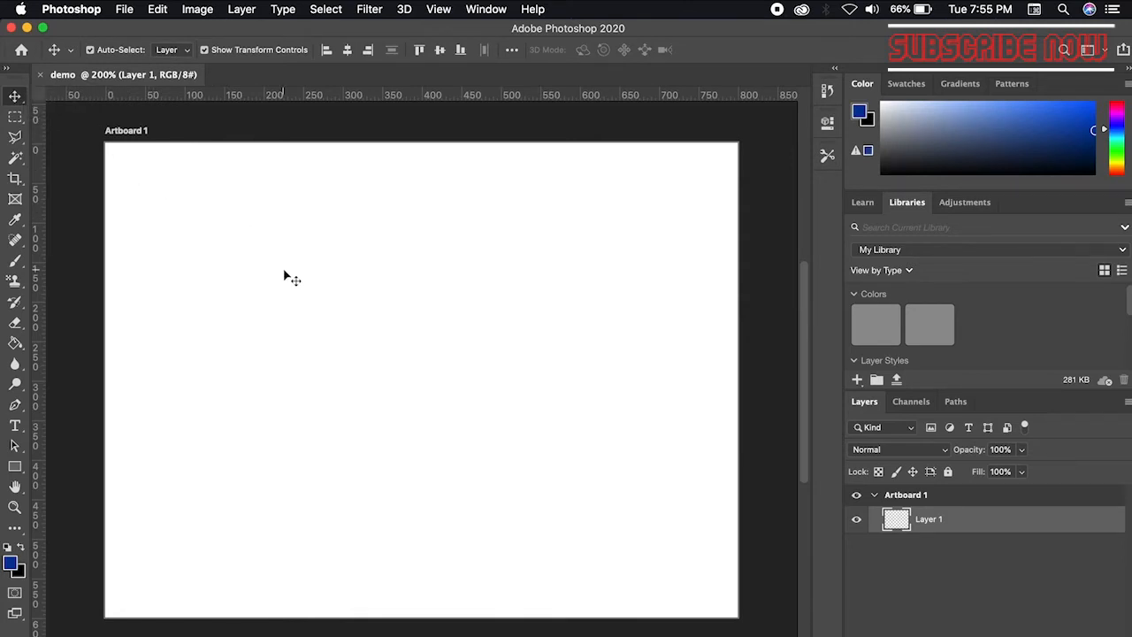
{"action": "left_click_drag", "start_coordinate": [283, 269], "coordinate": [523, 440]}
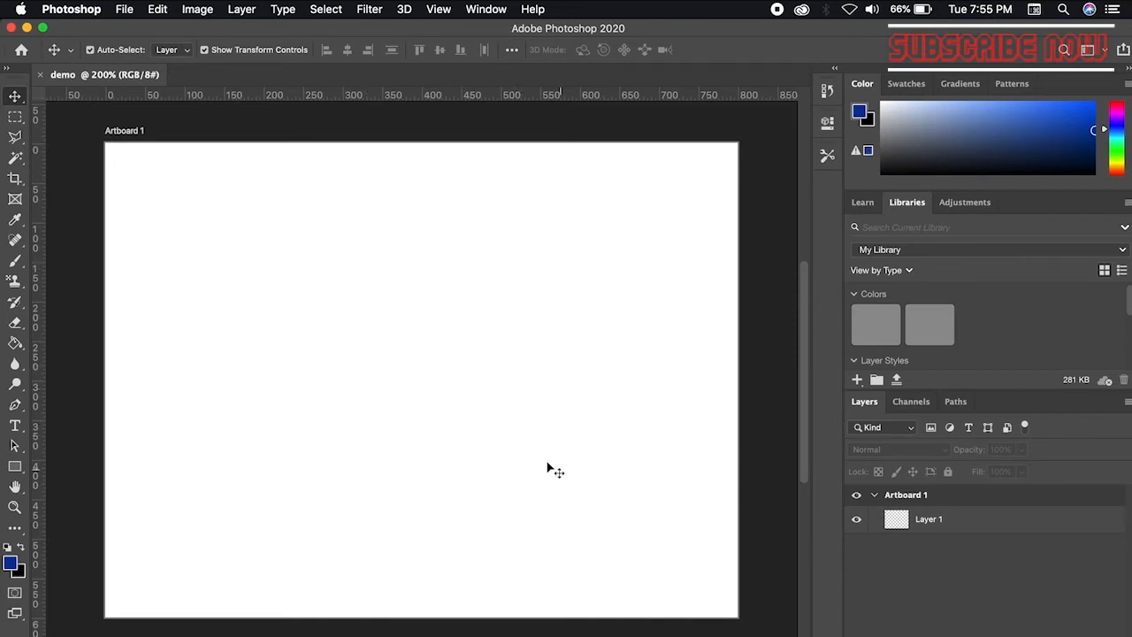
{"action": "left_click", "coordinate": [959, 527]}
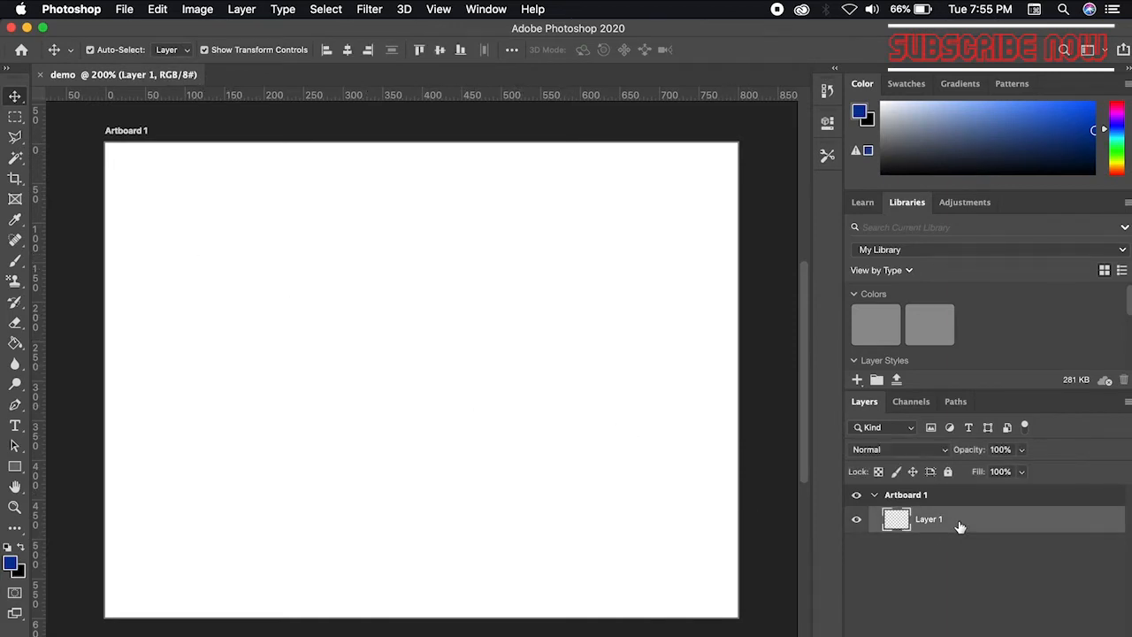
{"action": "left_click_drag", "start_coordinate": [436, 427], "coordinate": [593, 435]}
- Add a new layer and draw a rectangle about 130 × 95 px in the left half of the artboard
{"action": "key", "text": "alt+shift+super+n"}
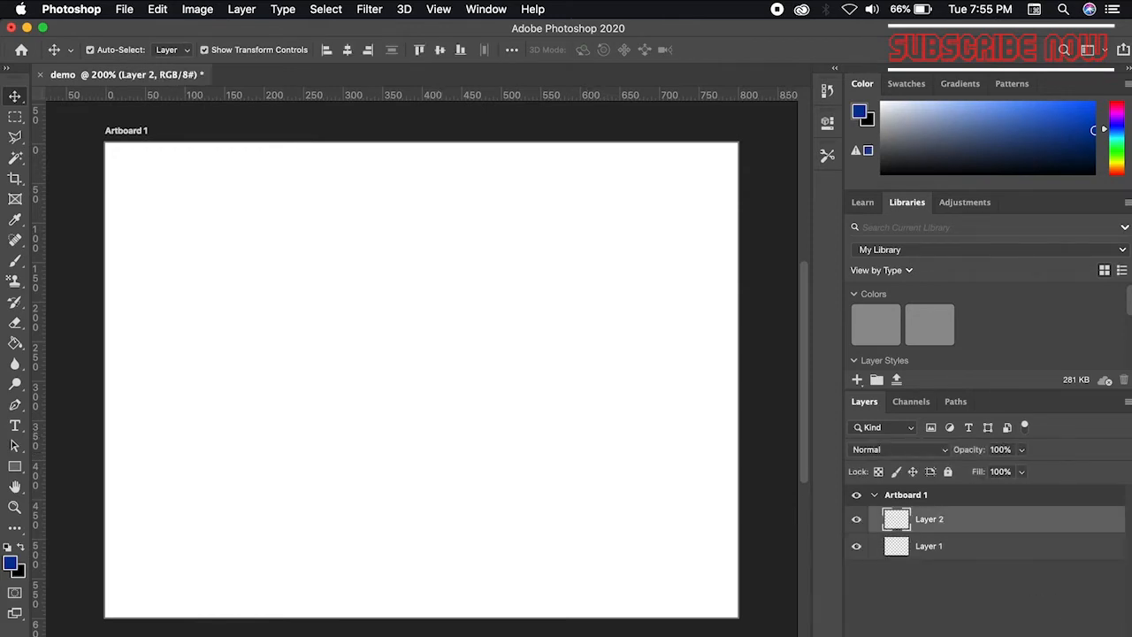
{"action": "left_click", "coordinate": [15, 466]}
{"action": "left_click", "coordinate": [83, 468]}
{"action": "left_click_drag", "start_coordinate": [204, 305], "coordinate": [309, 380]}
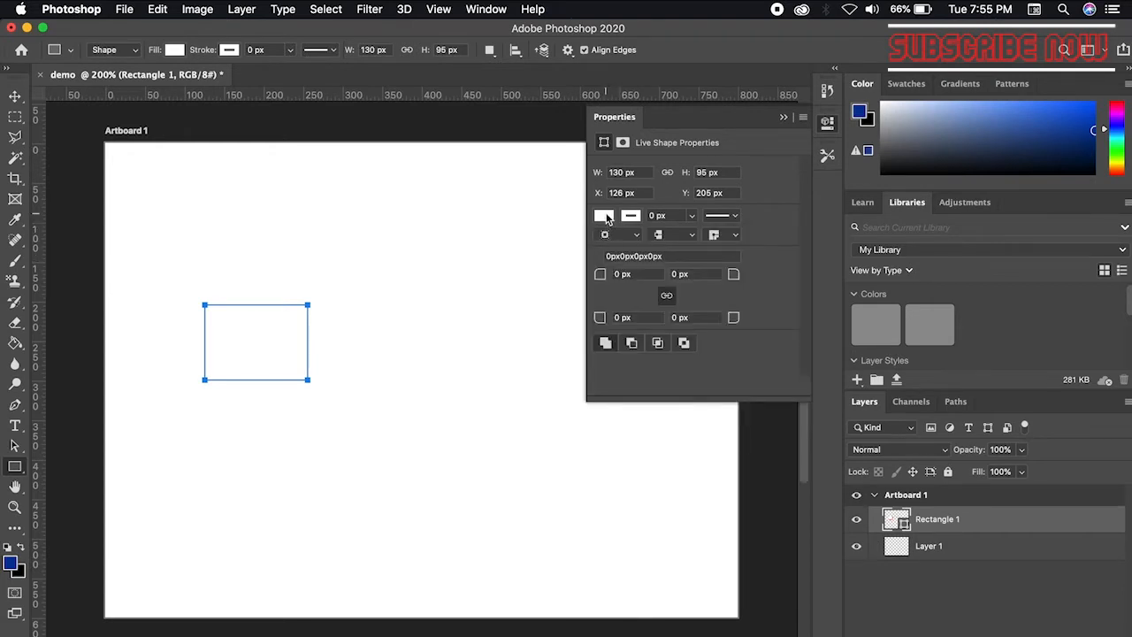
- Fill the rectangle with the first blue gradient preset and close its shape properties
{"action": "left_click", "coordinate": [603, 217]}
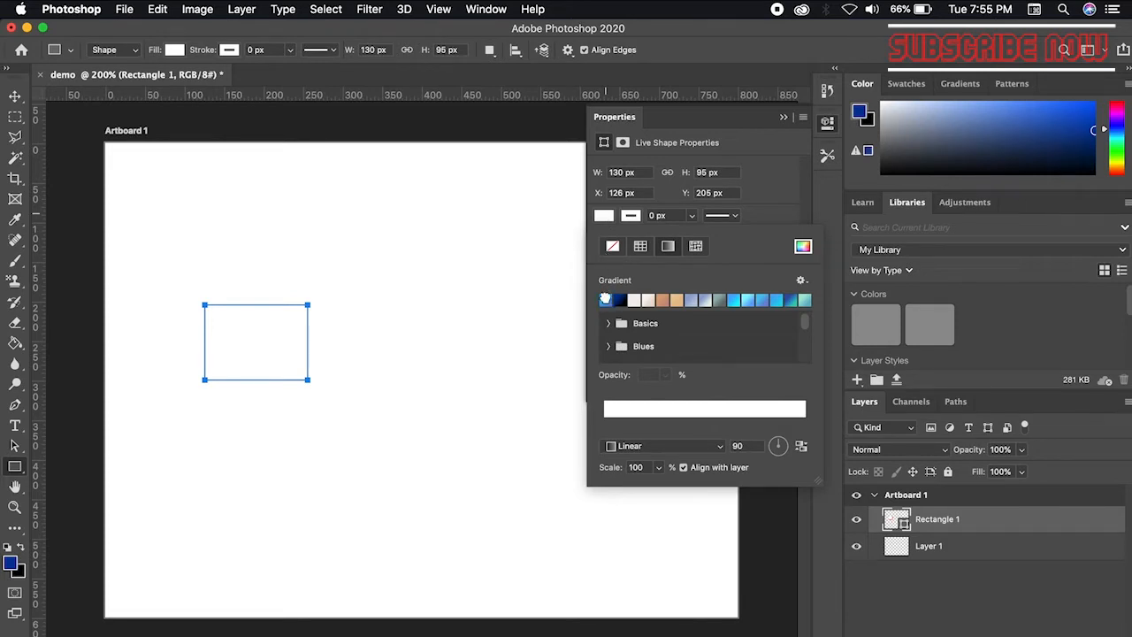
{"action": "left_click", "coordinate": [604, 300]}
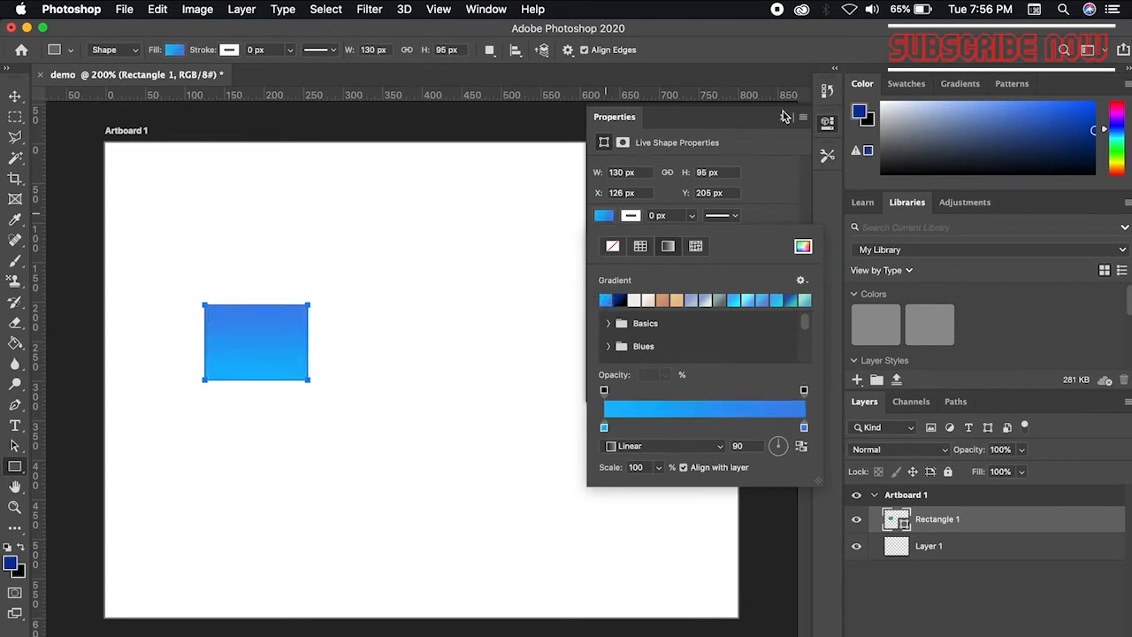
{"action": "left_click", "coordinate": [783, 117]}
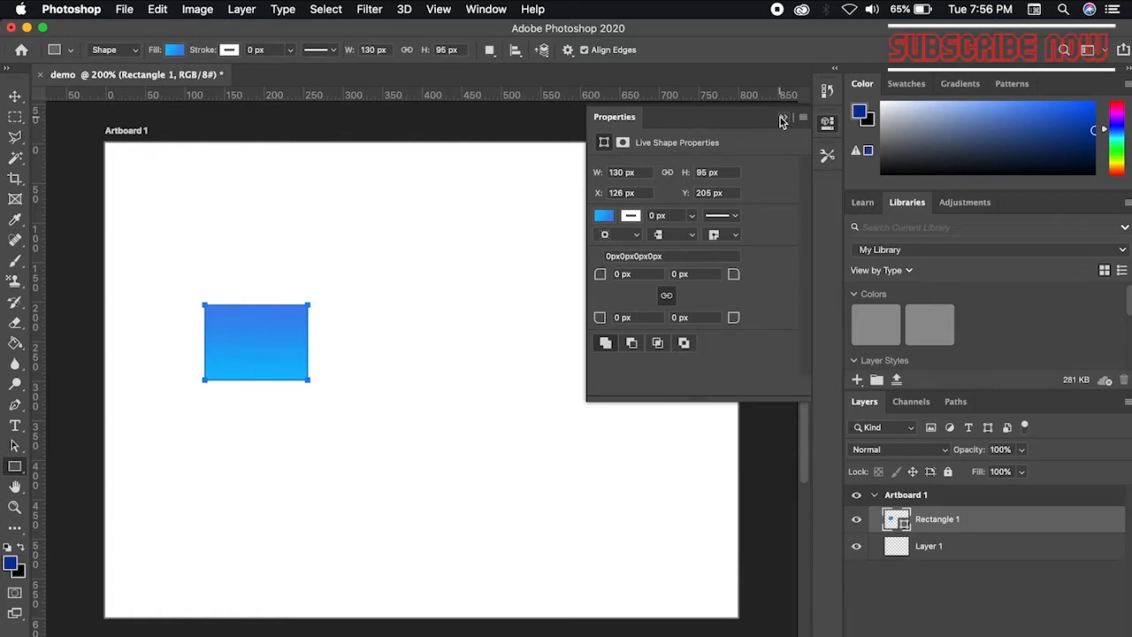
{"action": "left_click", "coordinate": [782, 119]}
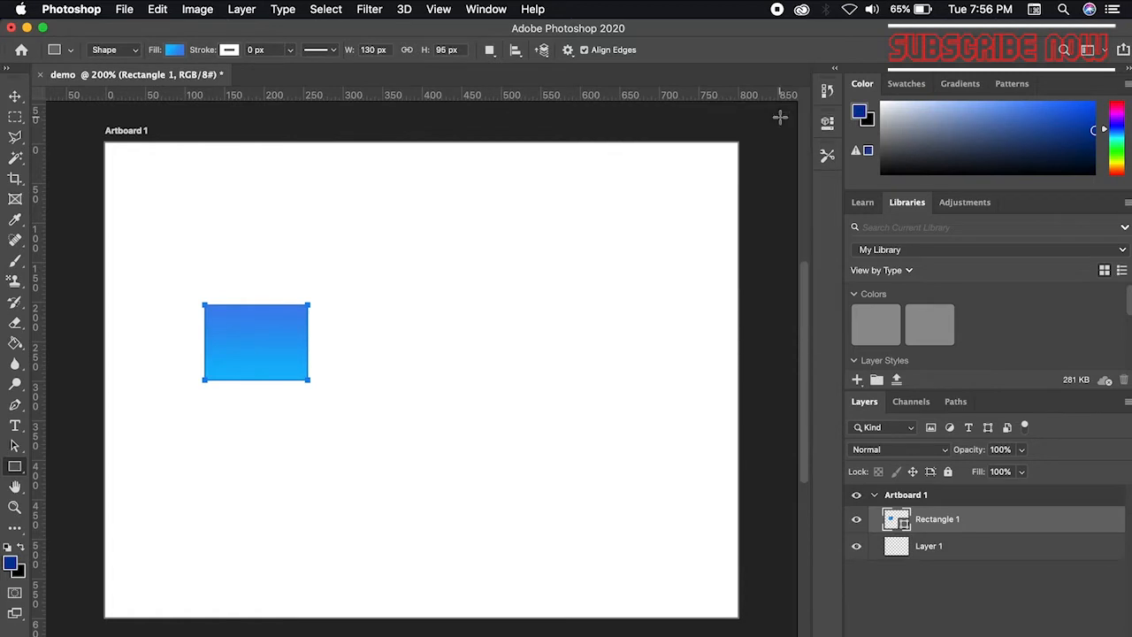
- Reposition the rectangle with the Move tool and enlarge it from its upper-left corner to about 173%
{"action": "left_click", "coordinate": [20, 98]}
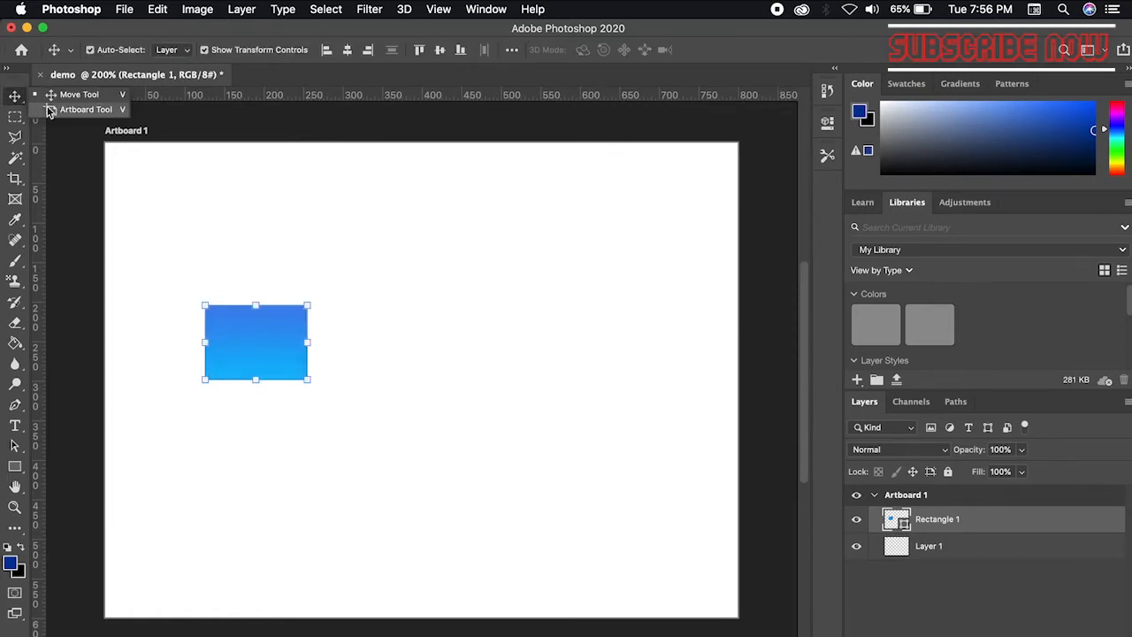
{"action": "left_click", "coordinate": [72, 95]}
{"action": "left_click_drag", "start_coordinate": [256, 351], "coordinate": [340, 334]}
{"action": "left_click_drag", "start_coordinate": [359, 326], "coordinate": [228, 298]}
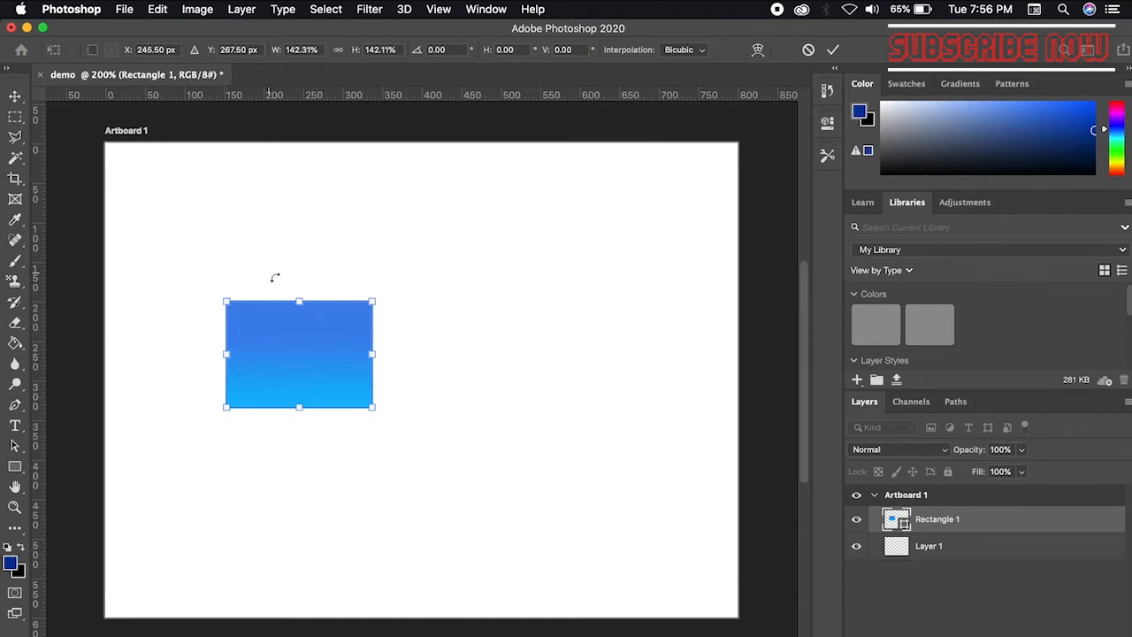
{"action": "left_click_drag", "start_coordinate": [226, 301], "coordinate": [195, 278]}
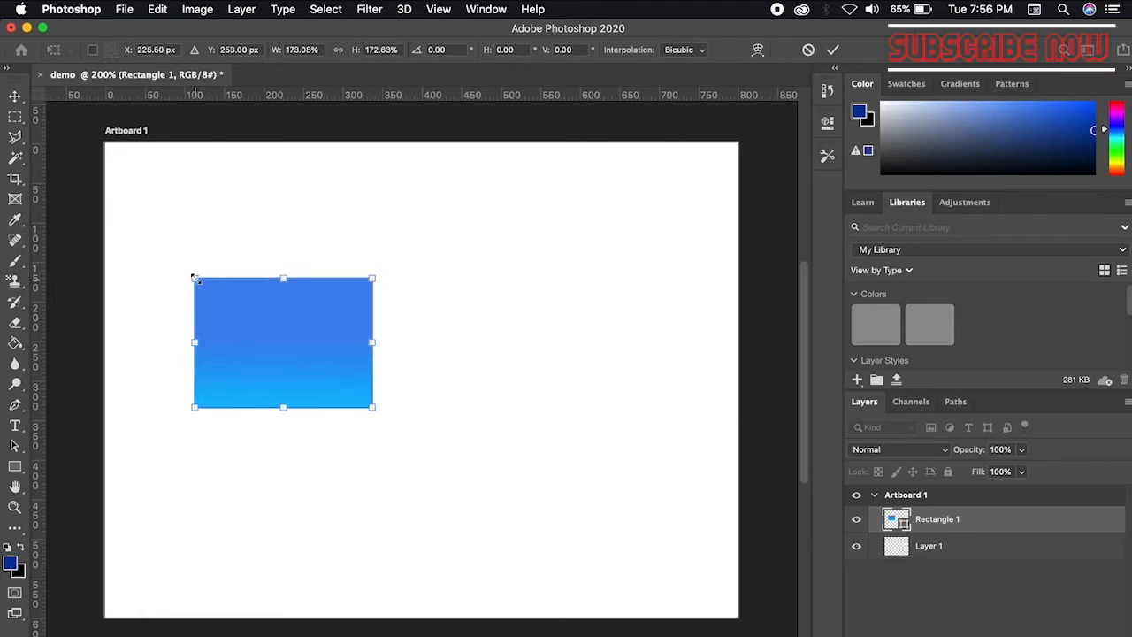
- Free-transform the rectangle proportionally to about 168% from its upper-right corner and apply the transformation
{"action": "right_click", "coordinate": [276, 344]}
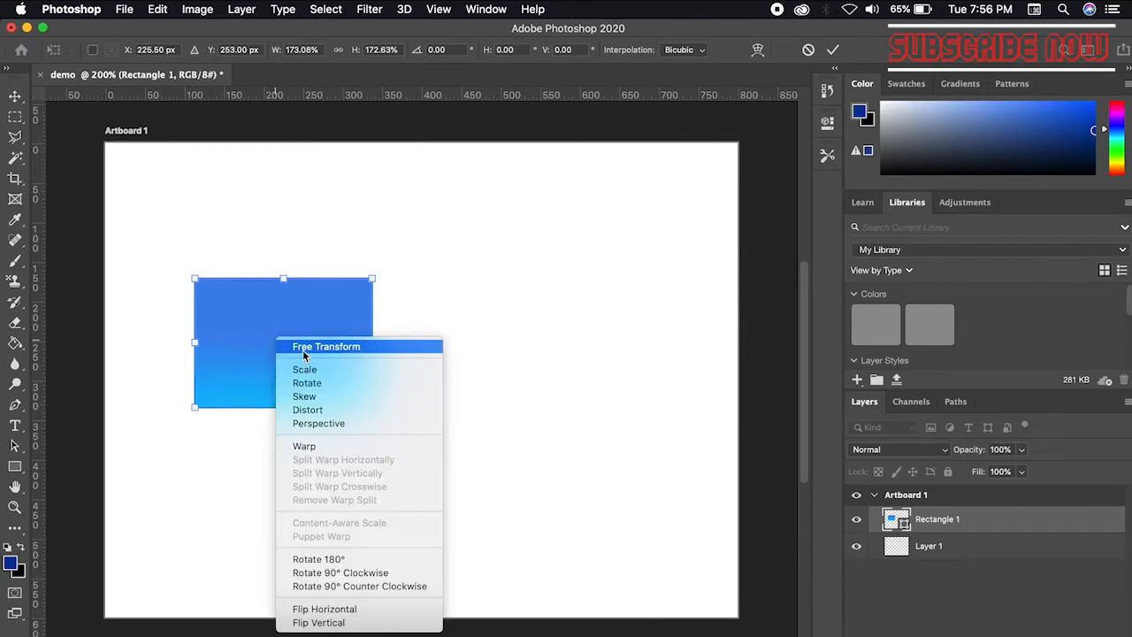
{"action": "left_click", "coordinate": [304, 348]}
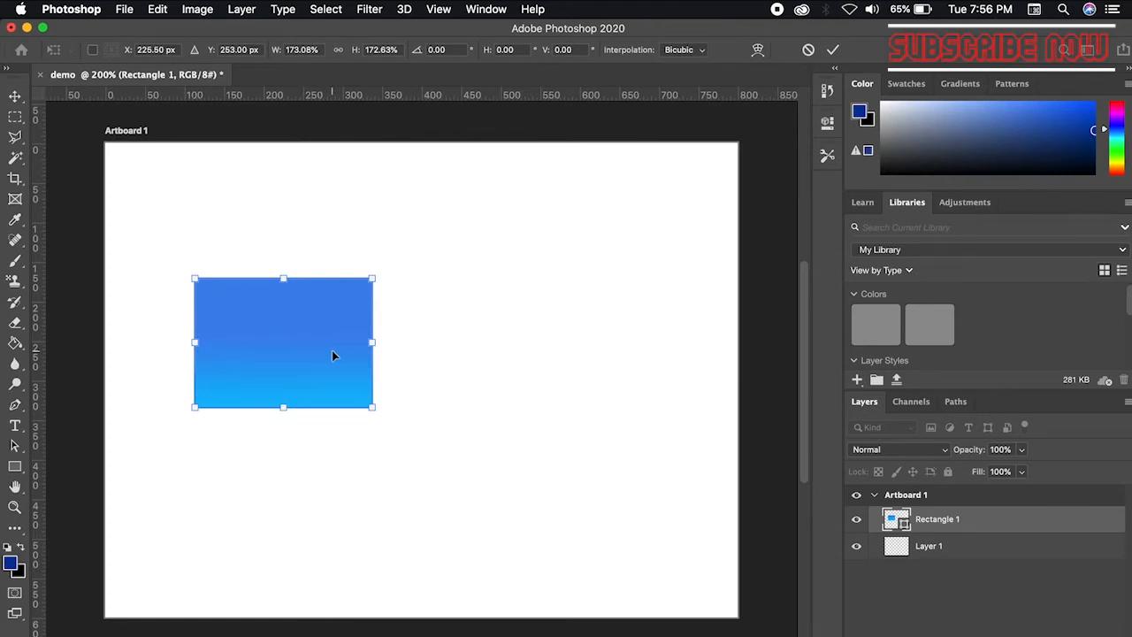
{"action": "right_click", "coordinate": [334, 351]}
{"action": "left_click", "coordinate": [348, 358]}
{"action": "mouse_move", "coordinate": [371, 280]}
{"action": "left_mouse_down"}
{"action": "mouse_move", "coordinate": [360, 294]}
{"action": "mouse_move", "coordinate": [369, 282]}
{"action": "left_mouse_up"}
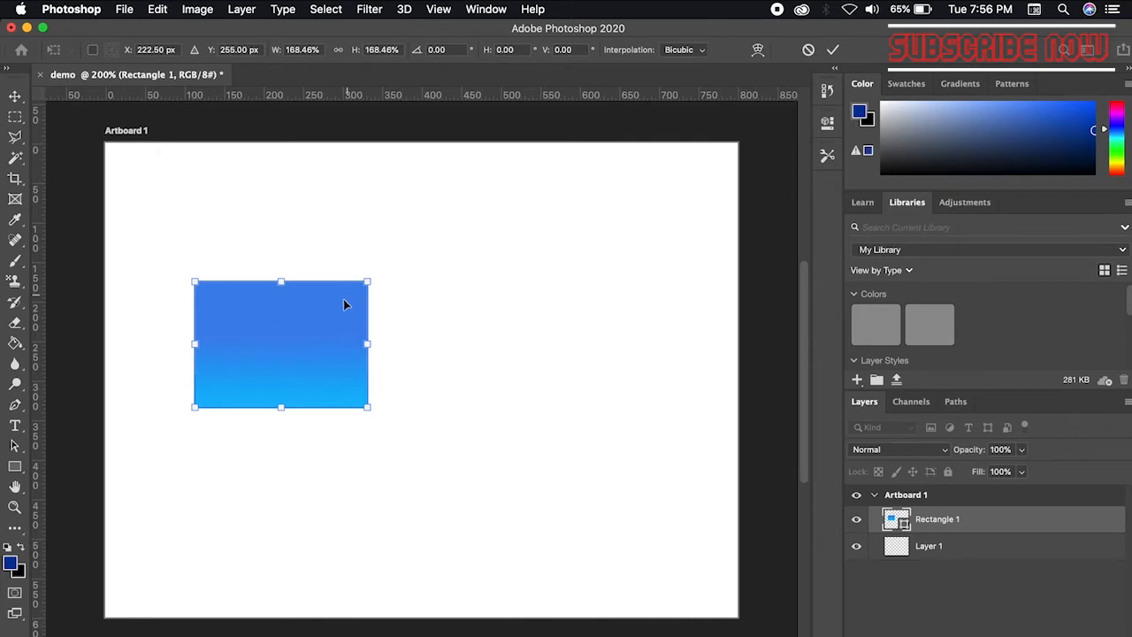
{"action": "right_click", "coordinate": [336, 311]}
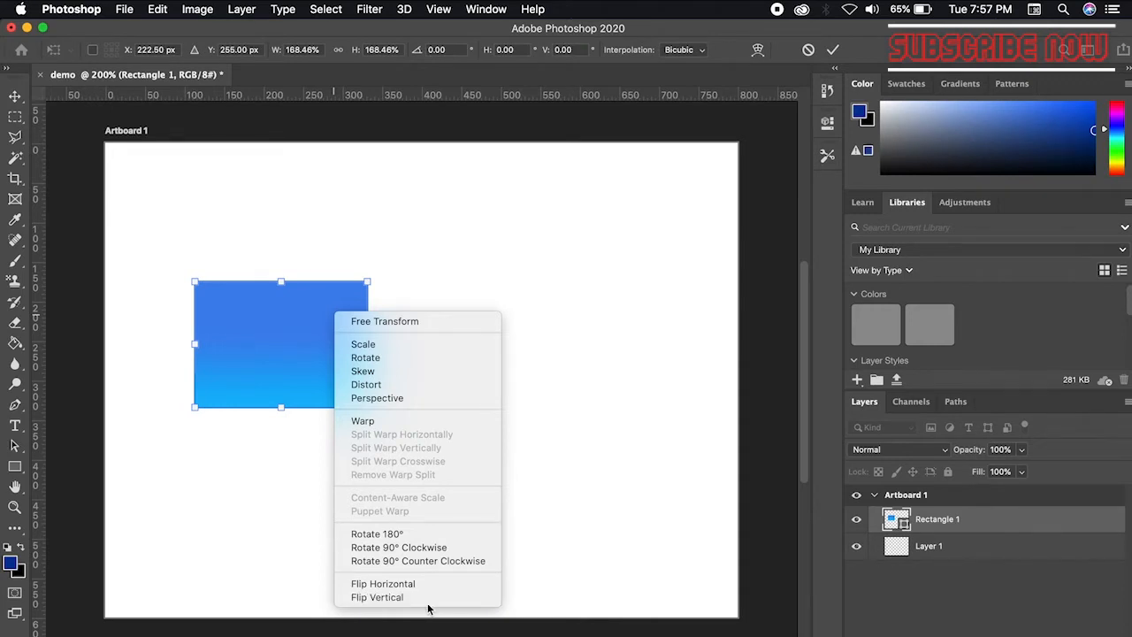
{"action": "left_click", "coordinate": [316, 303]}
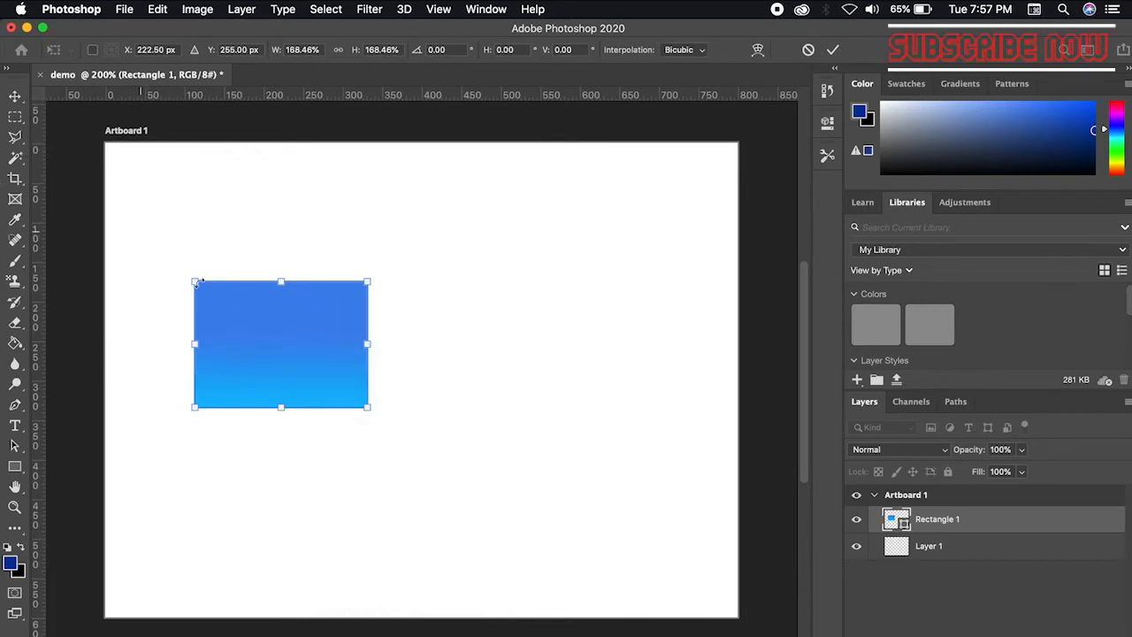
{"action": "left_click_drag", "start_coordinate": [15, 95], "coordinate": [63, 108]}
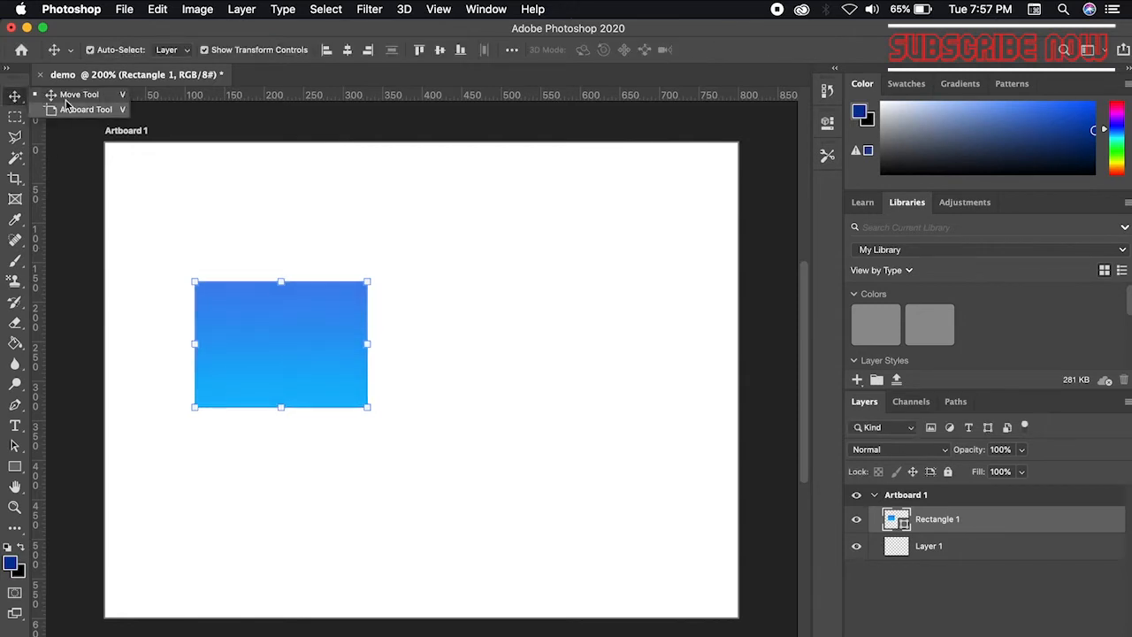
{"action": "left_click", "coordinate": [71, 94]}
{"action": "left_click", "coordinate": [90, 181]}
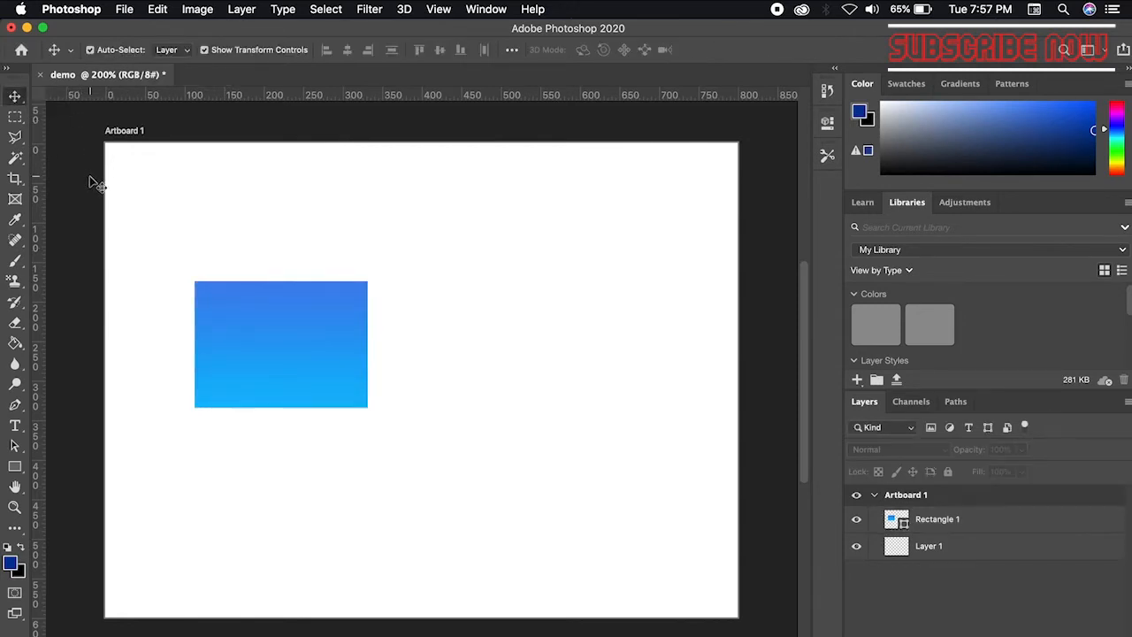
{"action": "left_click", "coordinate": [265, 347]}
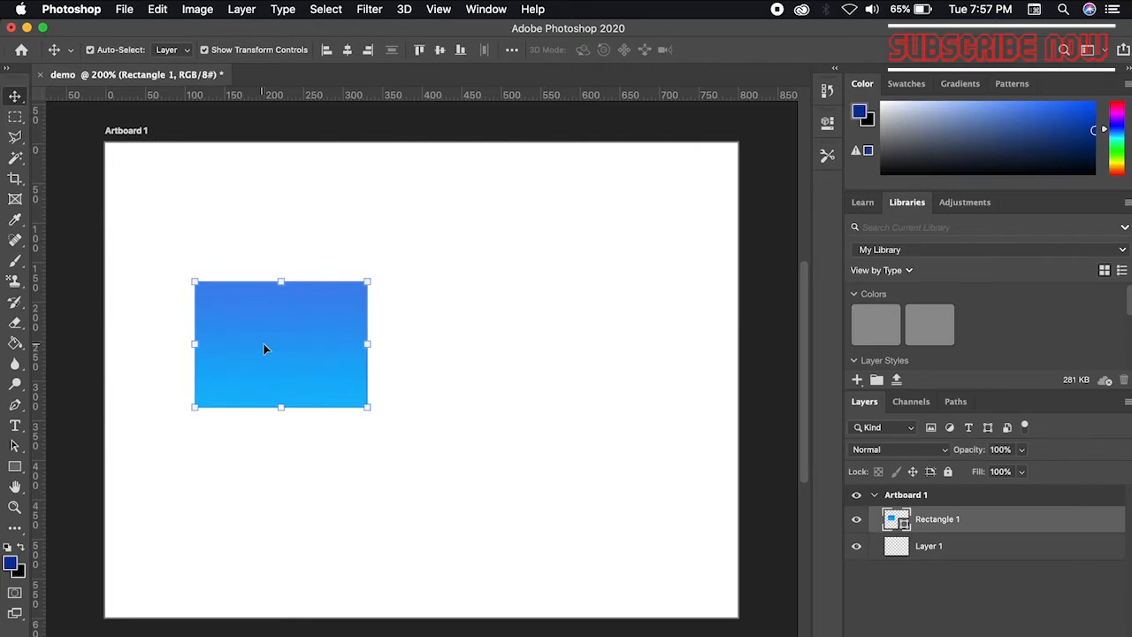
{"action": "right_click", "coordinate": [273, 350]}
{"action": "left_click", "coordinate": [258, 323]}
{"action": "right_click", "coordinate": [330, 298]}
{"action": "left_click", "coordinate": [372, 259]}
{"action": "right_click", "coordinate": [371, 261]}
{"action": "left_click", "coordinate": [321, 352]}
{"action": "right_click", "coordinate": [340, 338]}
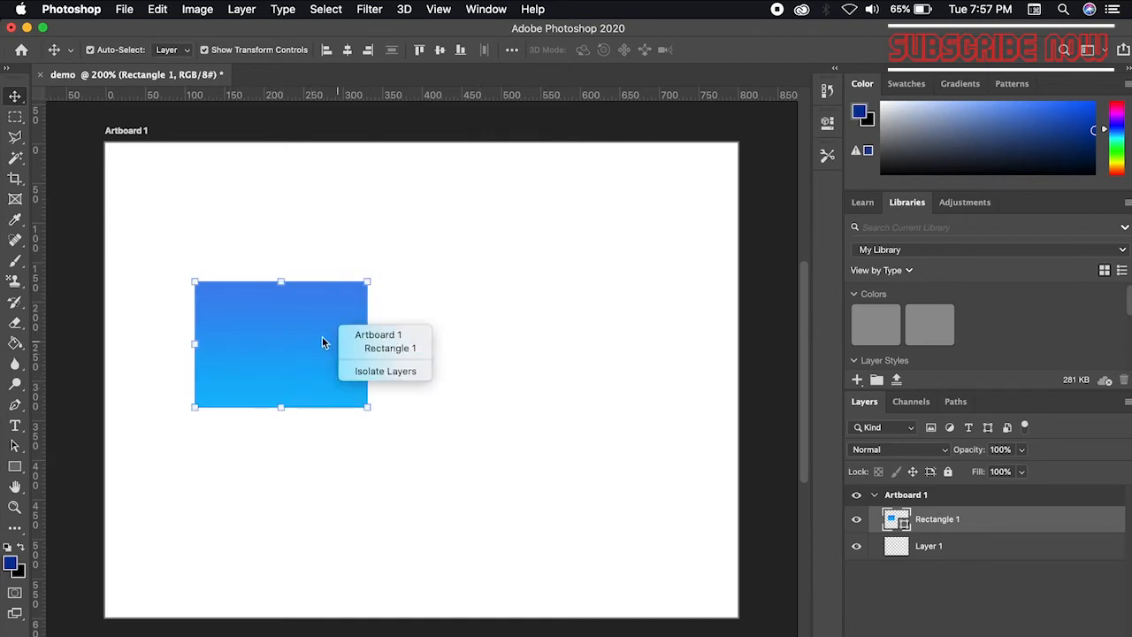
{"action": "left_click", "coordinate": [321, 342]}
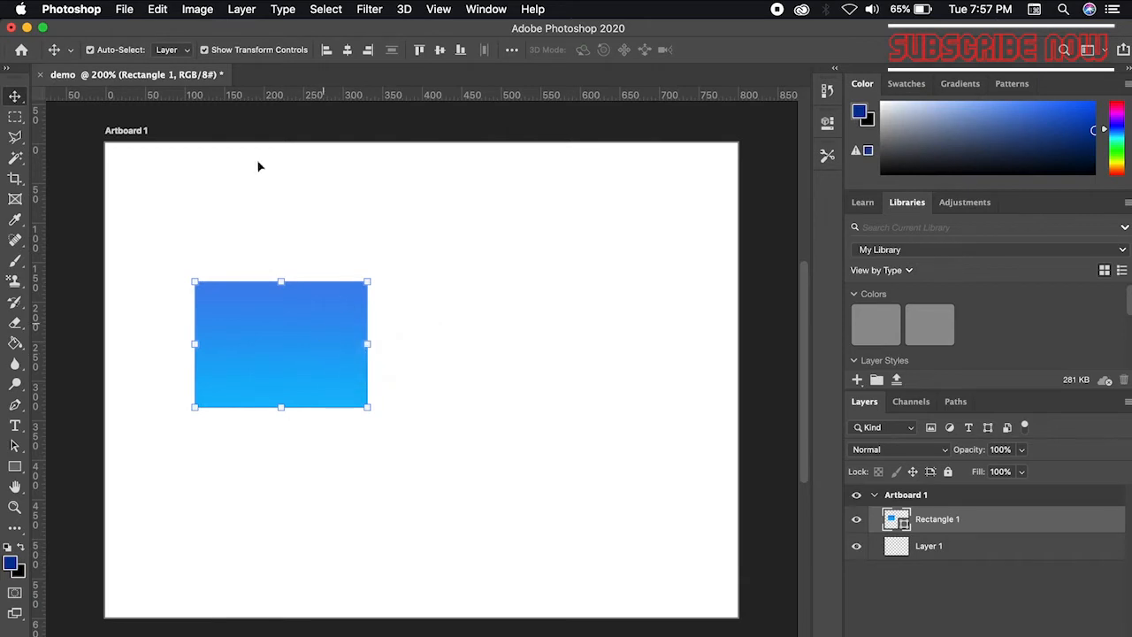
- Select the artboard and activate the Rectangular Marquee tool
{"action": "left_click", "coordinate": [150, 216]}
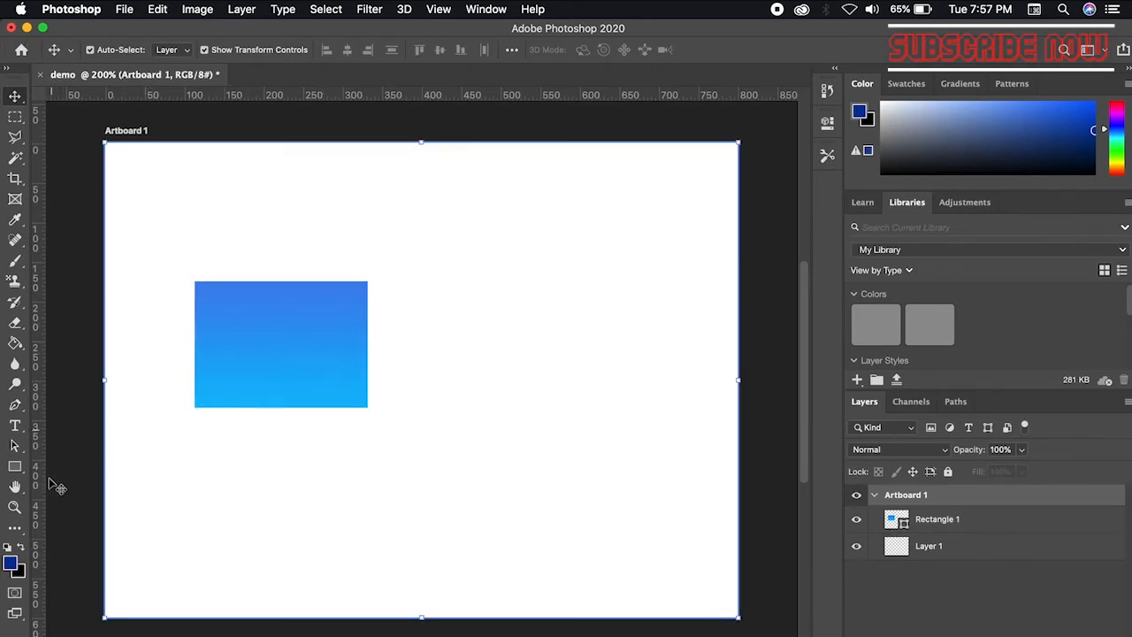
{"action": "left_click", "coordinate": [15, 116]}
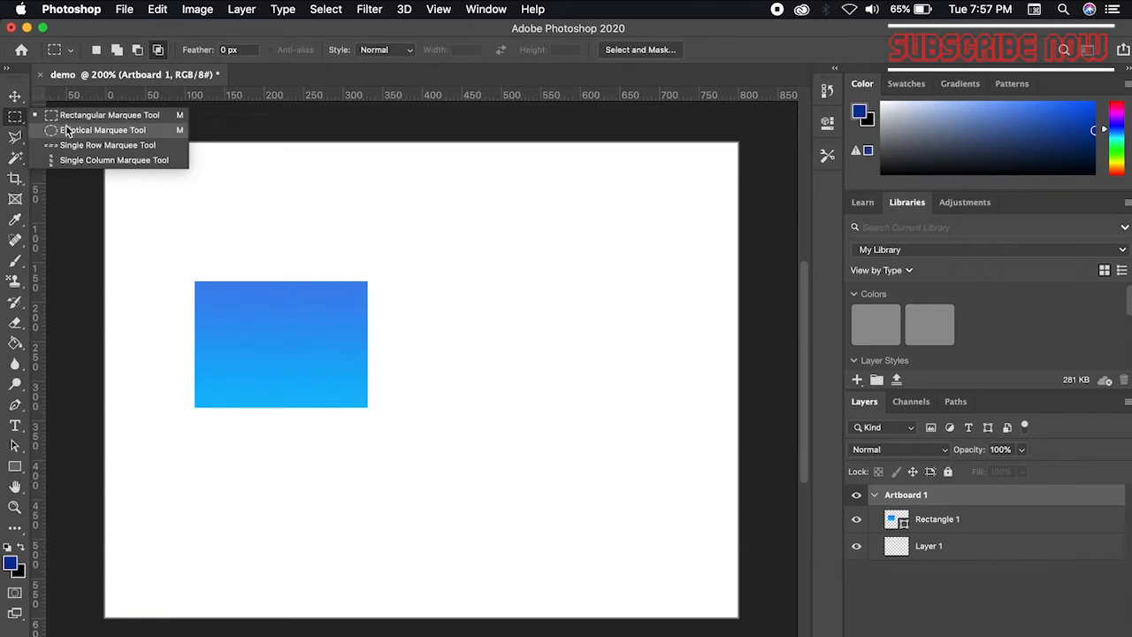
{"action": "left_click", "coordinate": [46, 230]}
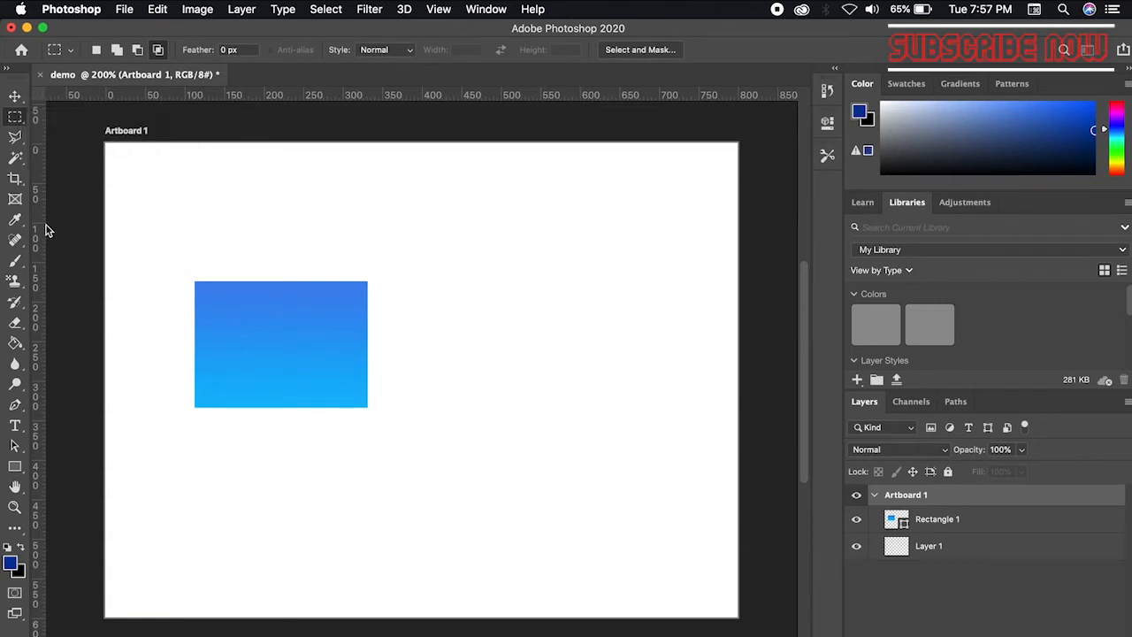
- Look through the Learn, Libraries and Adjustments panels to compare their contents
{"action": "left_click", "coordinate": [962, 205]}
{"action": "left_click", "coordinate": [904, 204]}
{"action": "left_click", "coordinate": [873, 204]}
{"action": "left_click", "coordinate": [989, 205]}
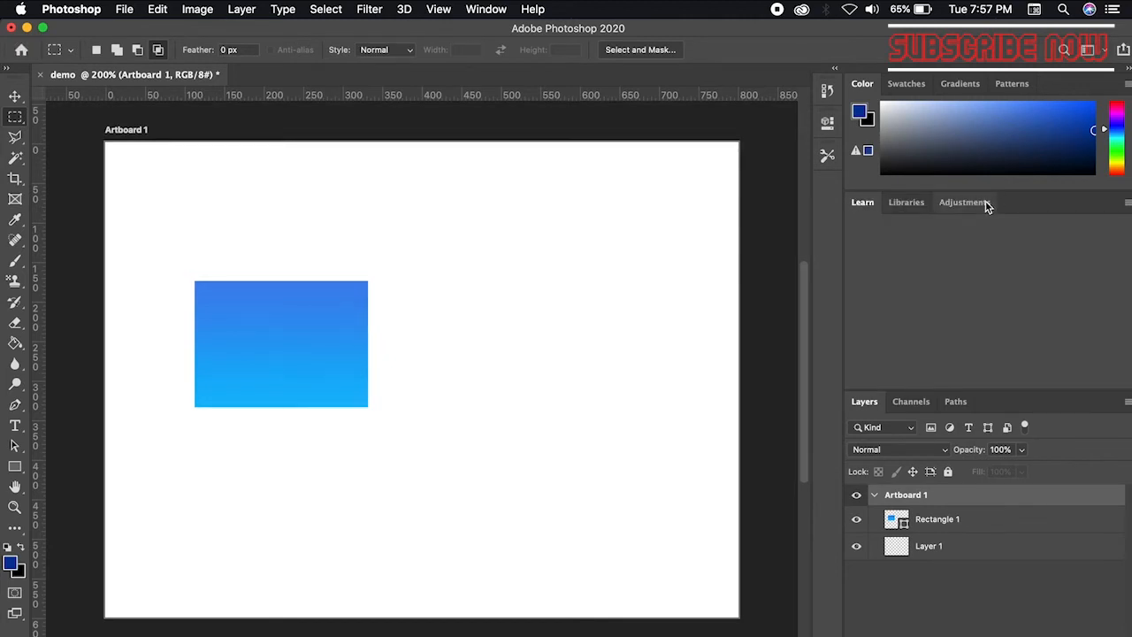
{"action": "left_click", "coordinate": [911, 206]}
{"action": "left_click", "coordinate": [869, 208]}
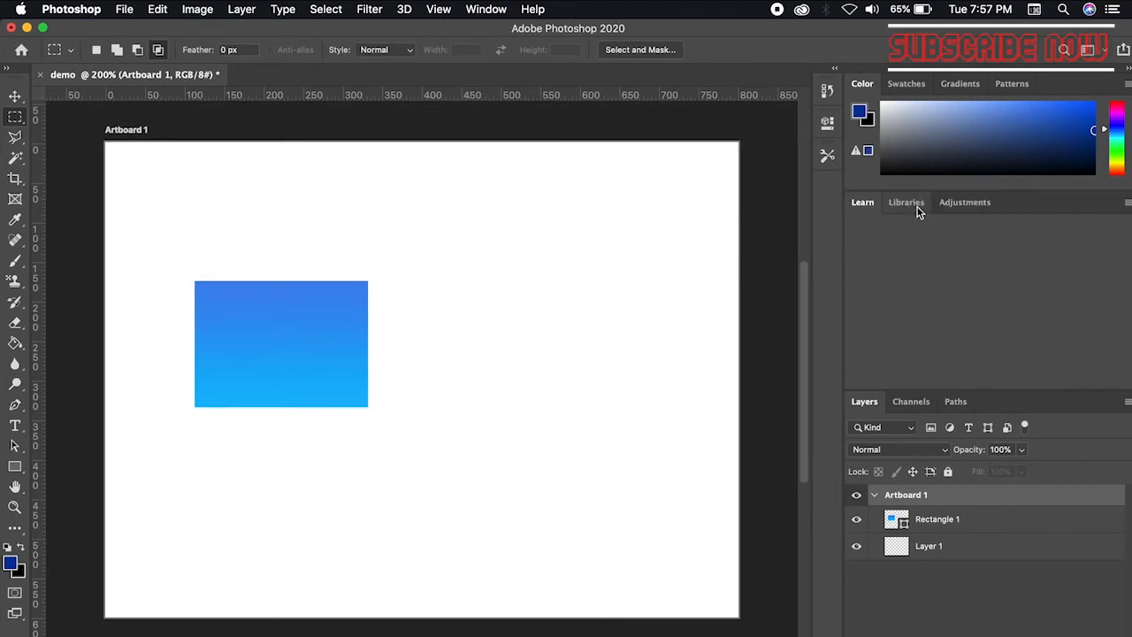
{"action": "left_click", "coordinate": [918, 207]}
{"action": "left_click", "coordinate": [951, 205]}
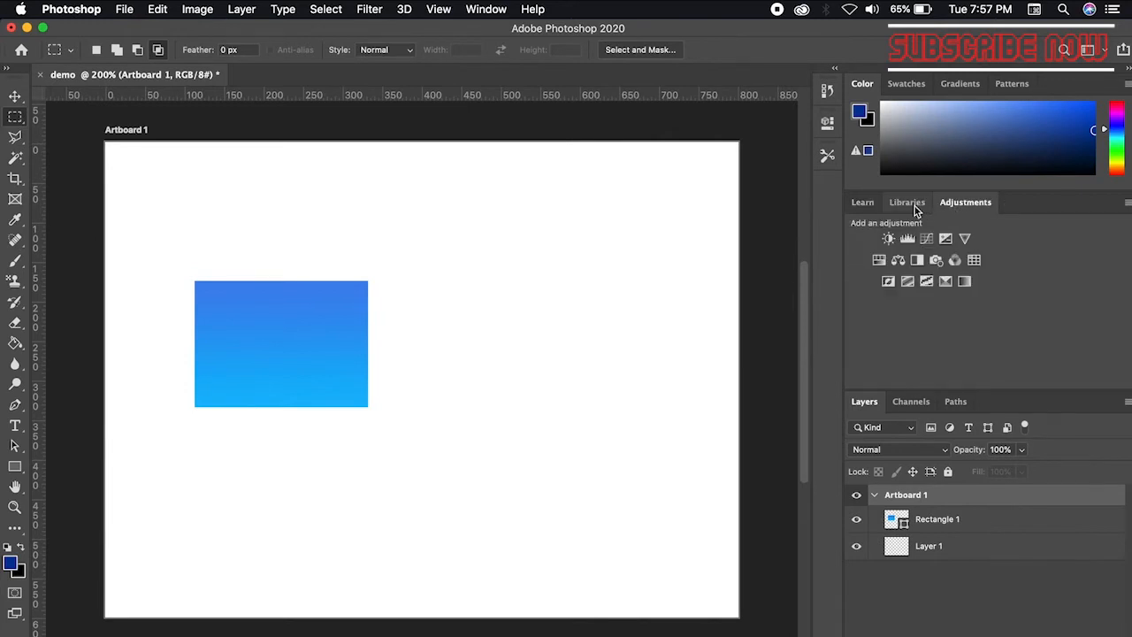
{"action": "left_click", "coordinate": [912, 206]}
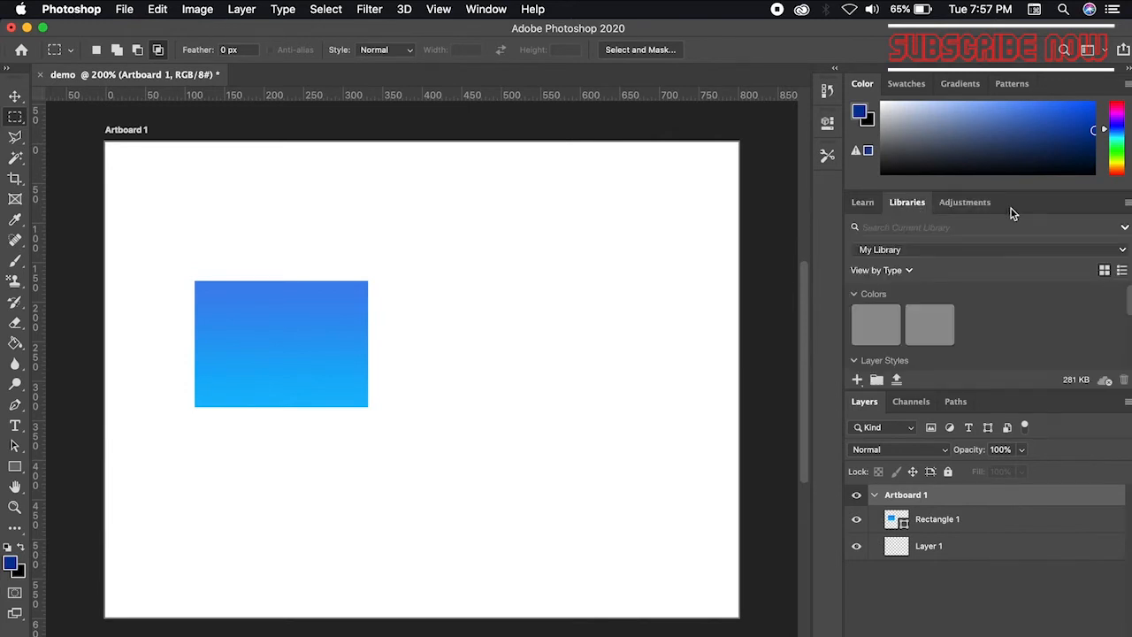
- Close the Libraries panel group, the Layers panel, the Channels and Paths group, and the Color panel group
{"action": "left_click", "coordinate": [1128, 205]}
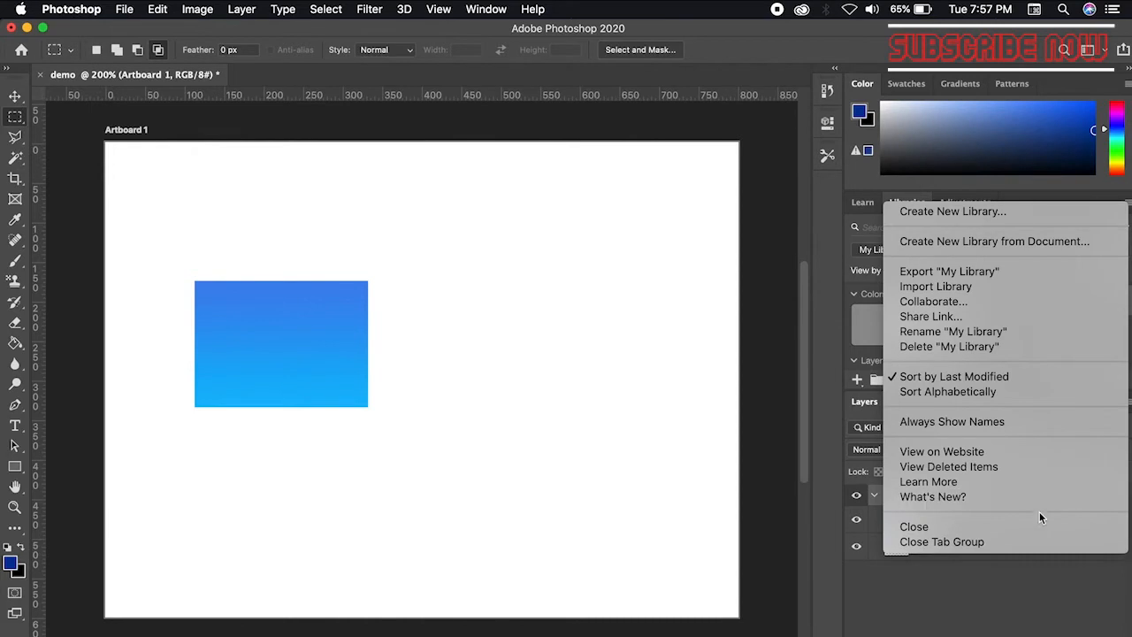
{"action": "left_click", "coordinate": [964, 542]}
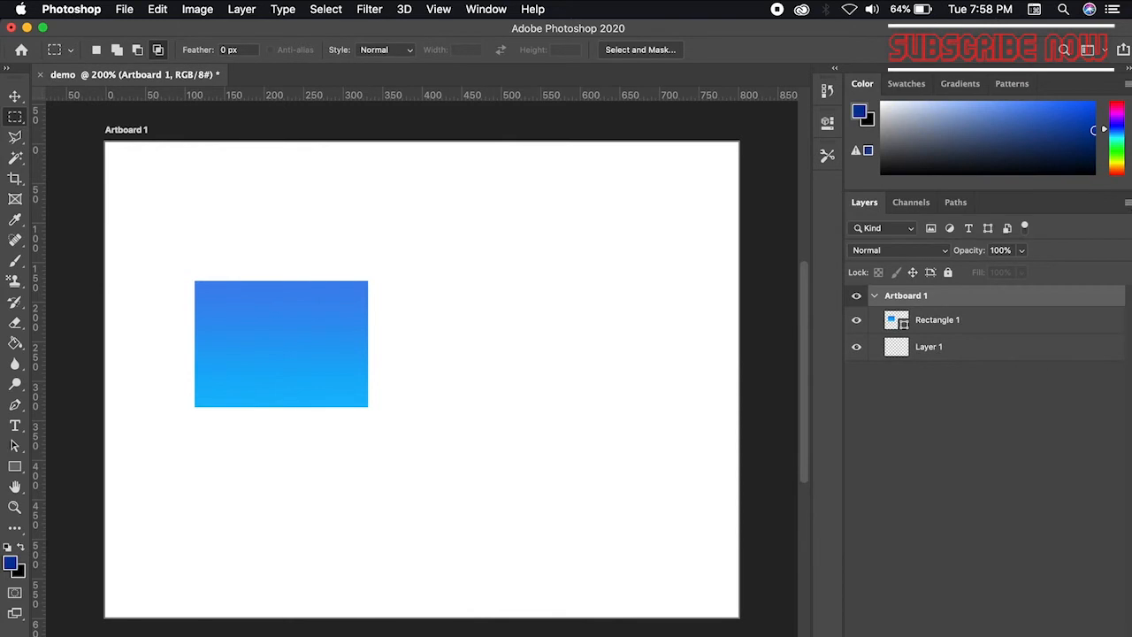
{"action": "left_click", "coordinate": [1128, 205]}
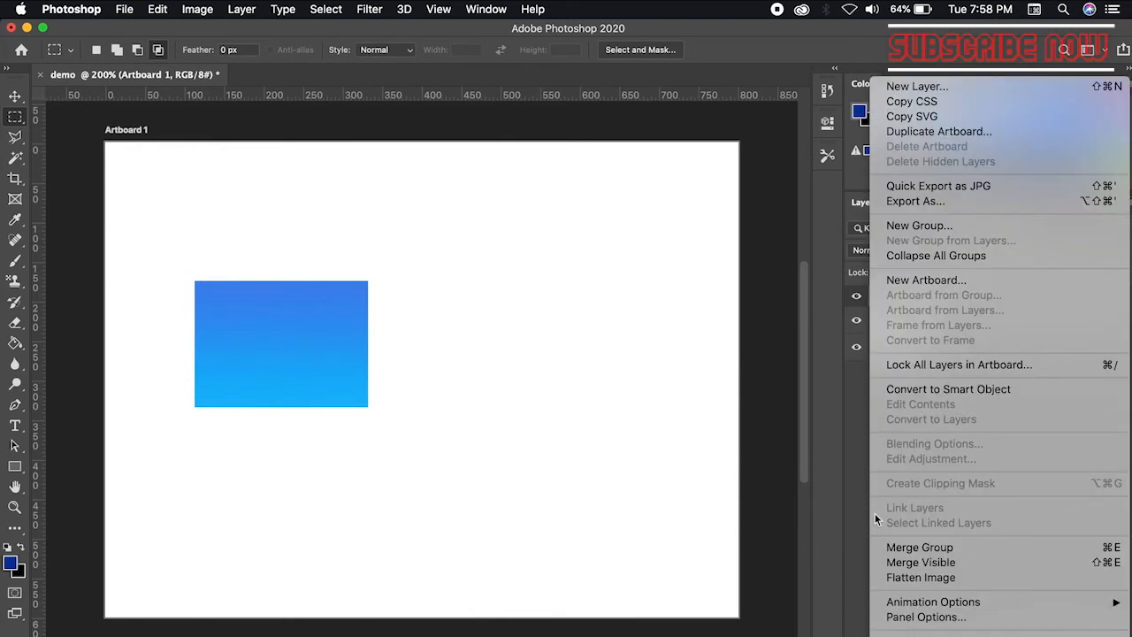
{"action": "left_click", "coordinate": [937, 635]}
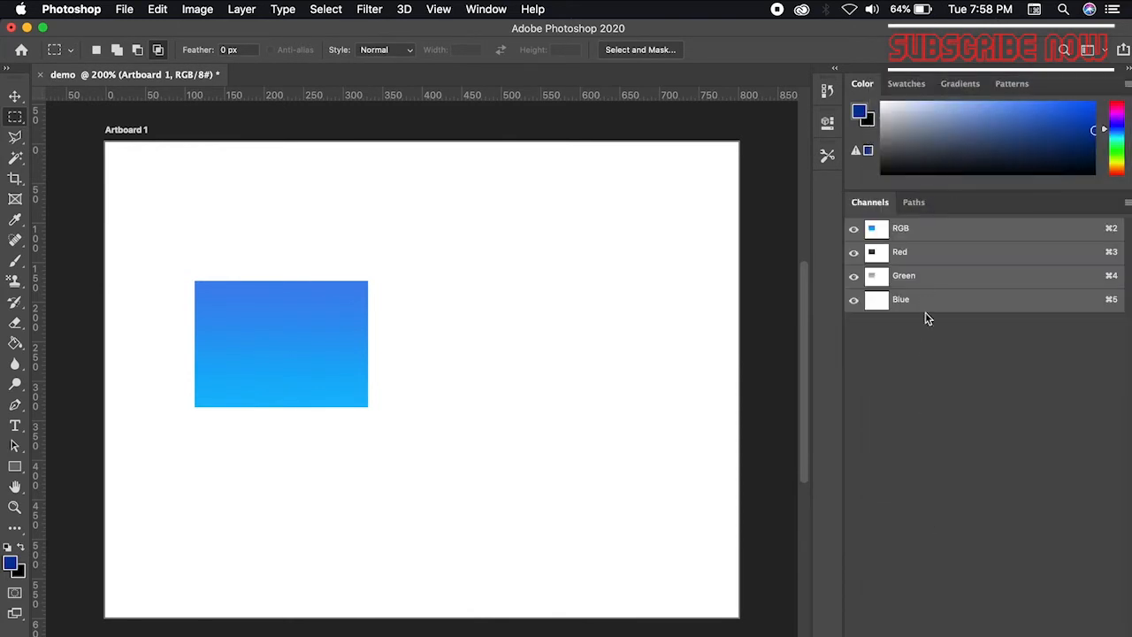
{"action": "left_click", "coordinate": [1128, 206]}
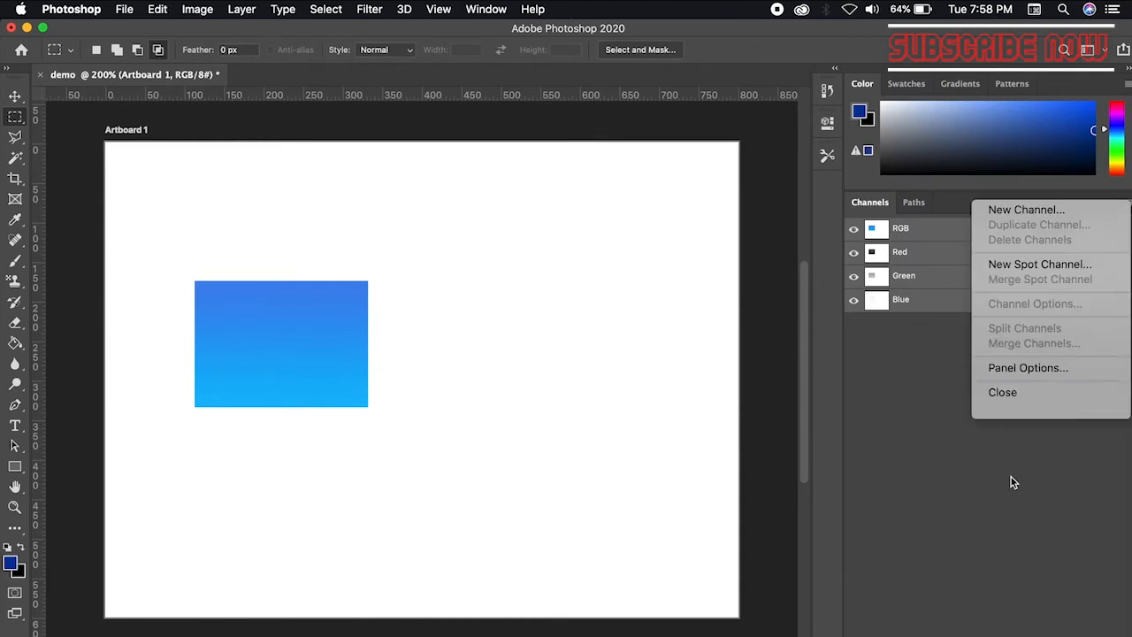
{"action": "left_click", "coordinate": [1044, 407]}
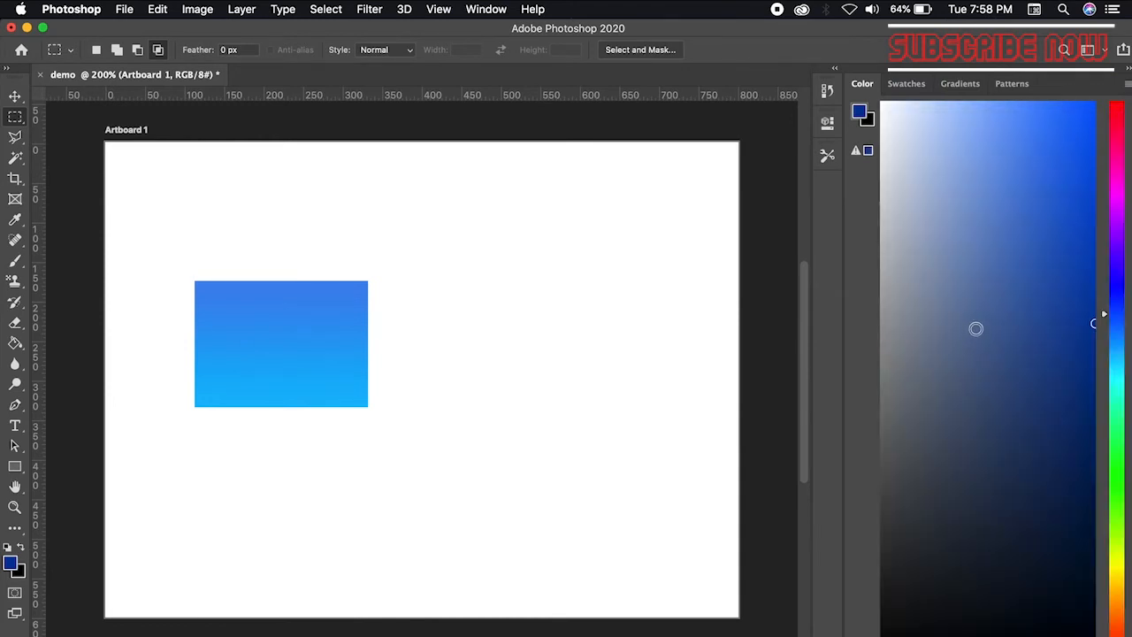
{"action": "left_click", "coordinate": [1128, 86]}
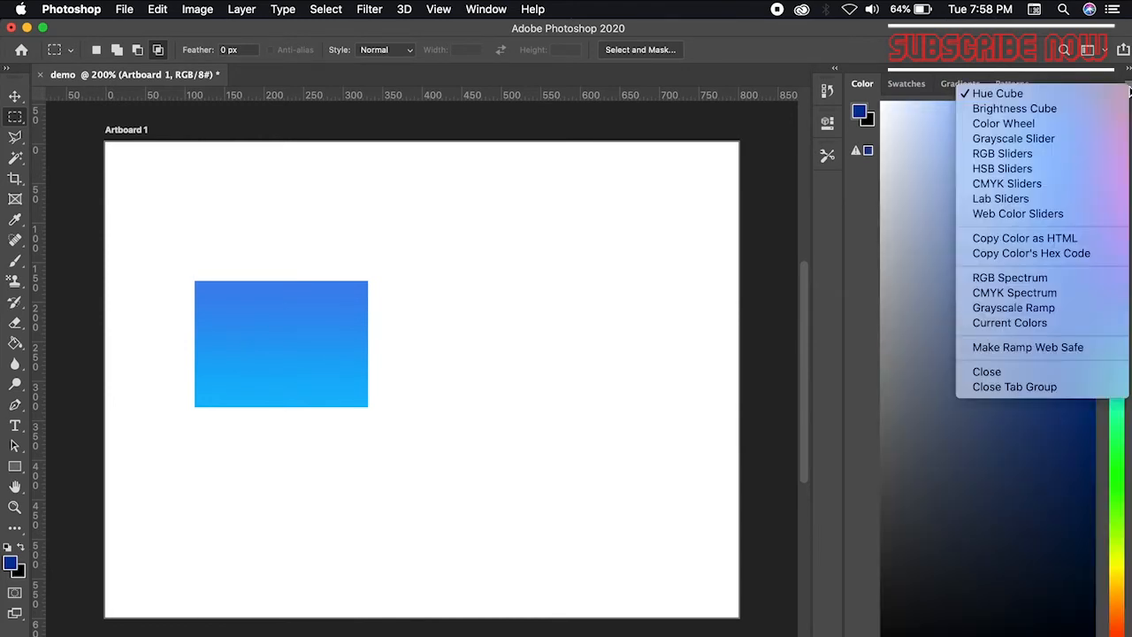
{"action": "left_click", "coordinate": [1044, 389]}
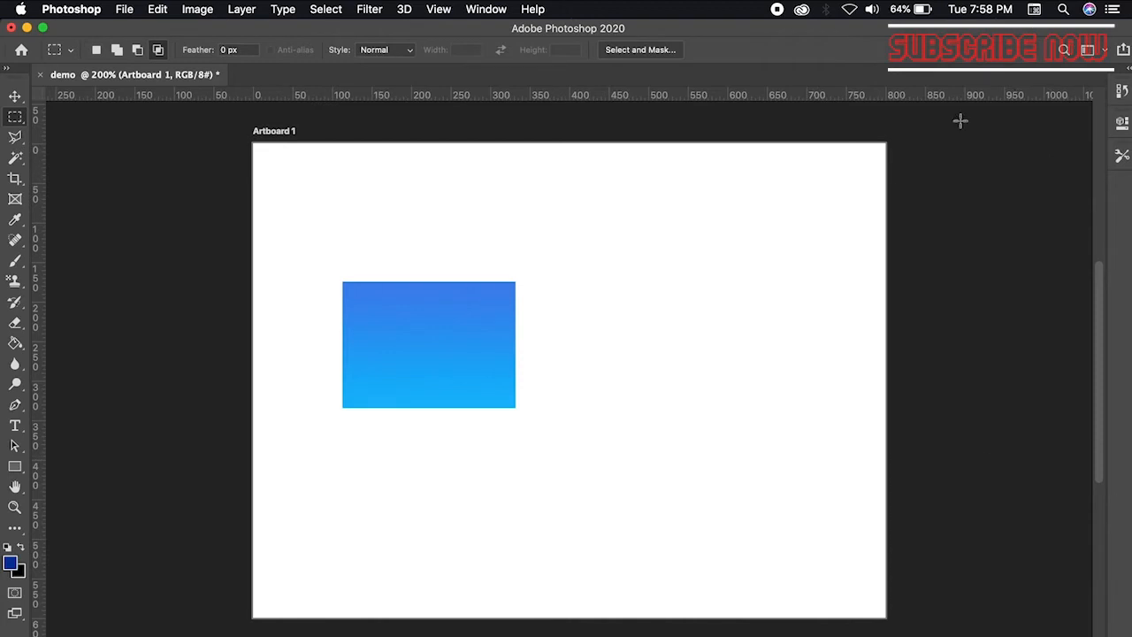
- Reset the Essentials workspace to bring back its default panels
{"action": "left_click", "coordinate": [1087, 49]}
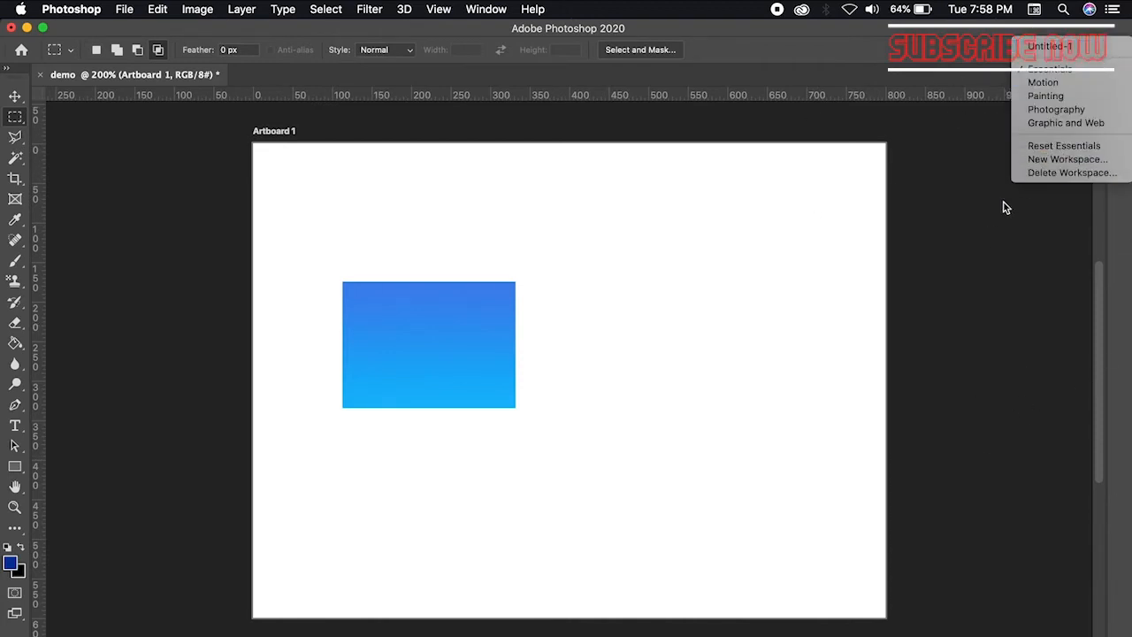
{"action": "left_click", "coordinate": [1039, 144]}
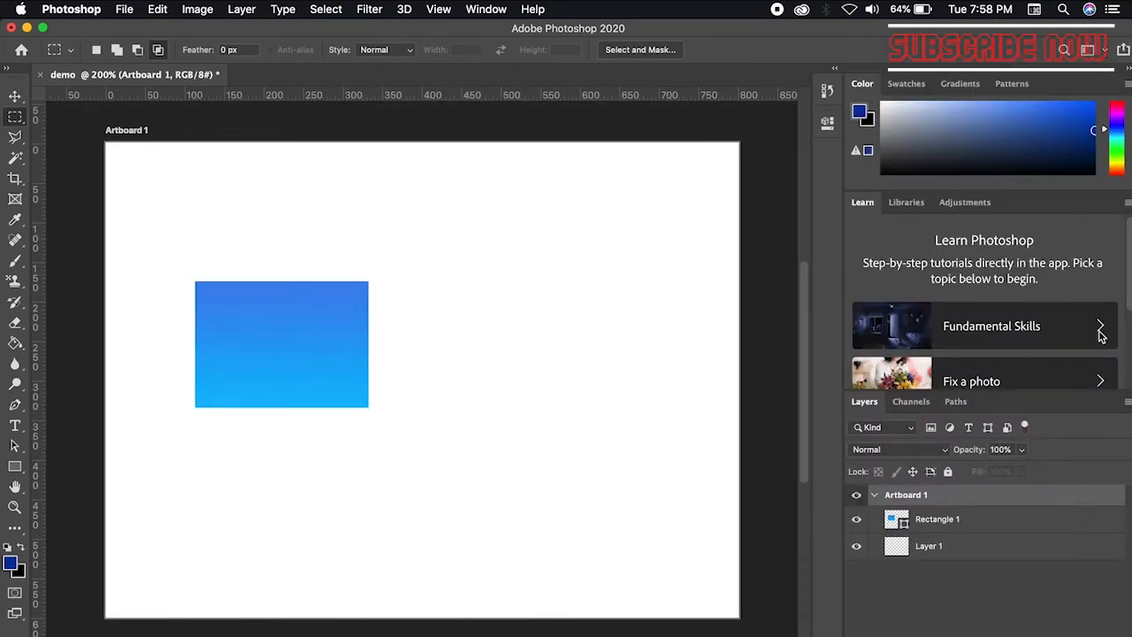
{"action": "left_click", "coordinate": [1103, 54]}
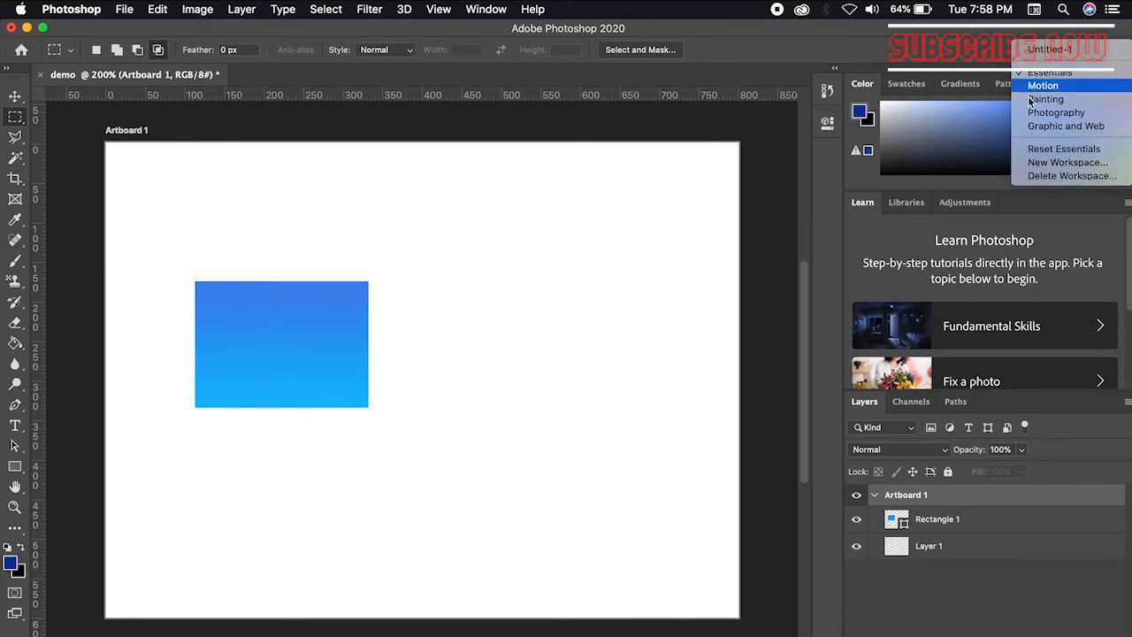
{"action": "left_click", "coordinate": [785, 193]}
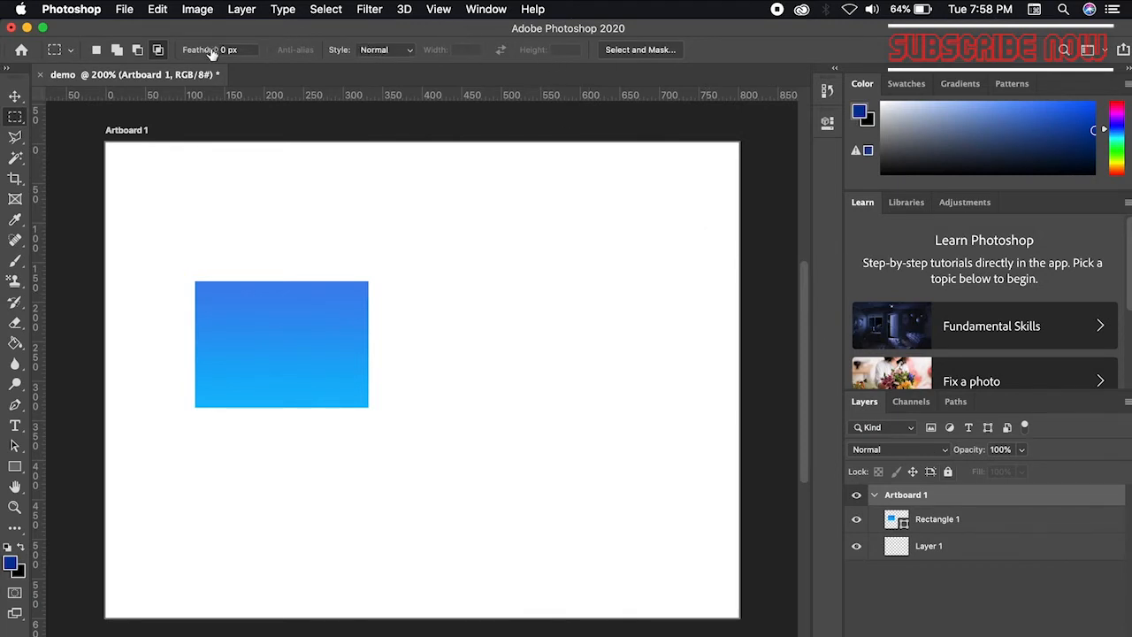
- Show the Actions panel, browse its list of actions and collapse it to the dock
{"action": "left_click", "coordinate": [485, 9]}
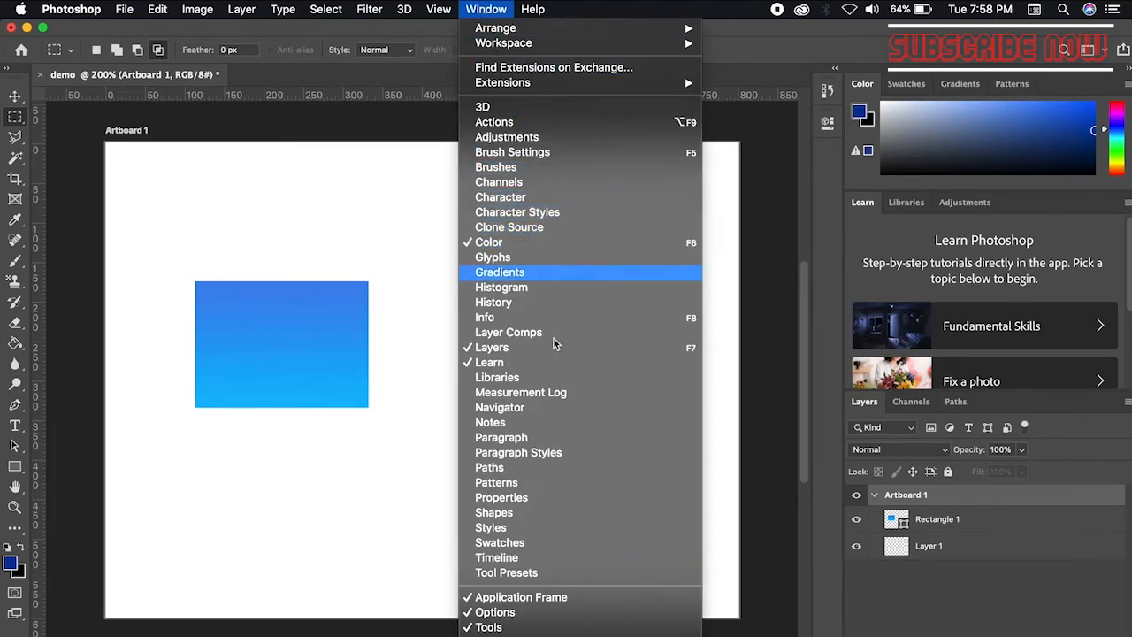
{"action": "left_click", "coordinate": [501, 125]}
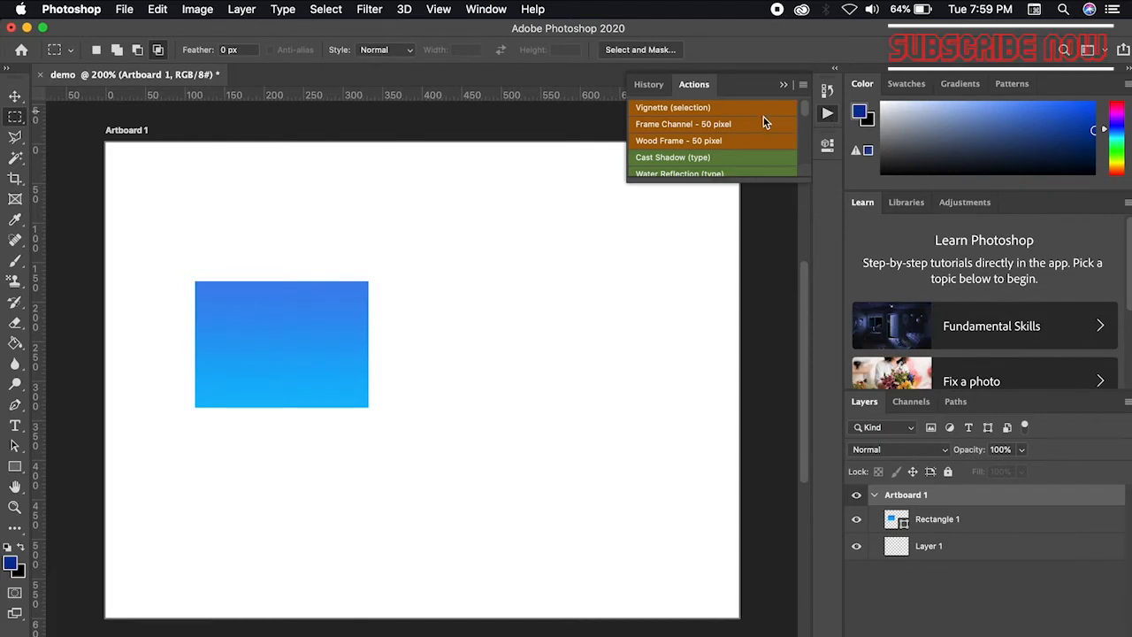
{"action": "scroll", "coordinate": [710, 135], "scroll_direction": "down", "scroll_amount": 10}
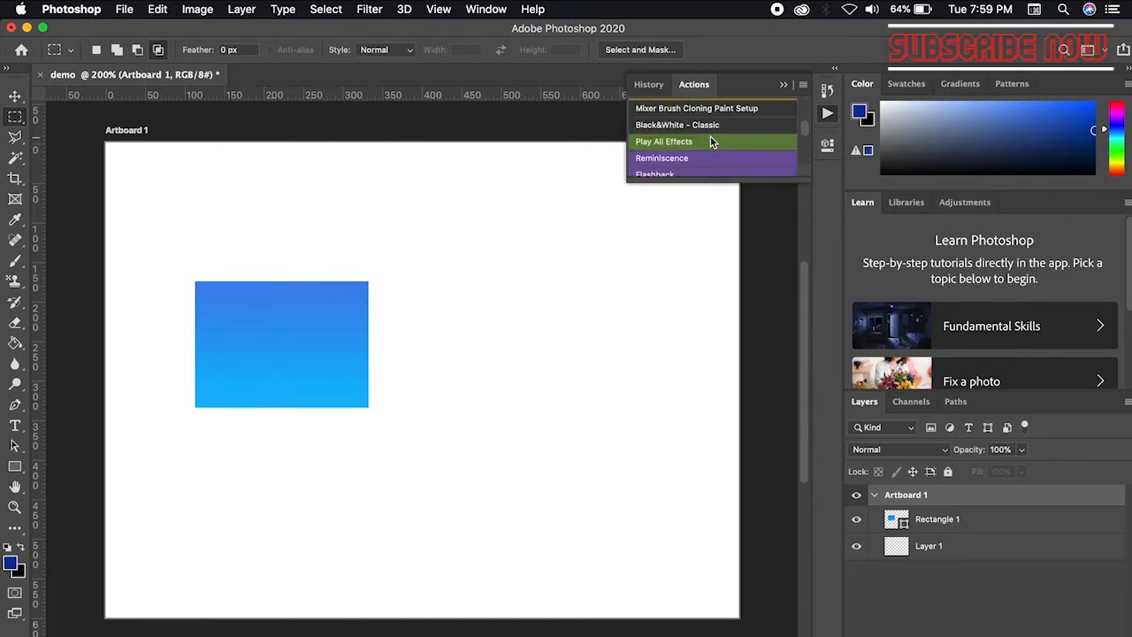
{"action": "scroll", "coordinate": [710, 140], "scroll_direction": "down", "scroll_amount": 5}
{"action": "left_click", "coordinate": [784, 85]}
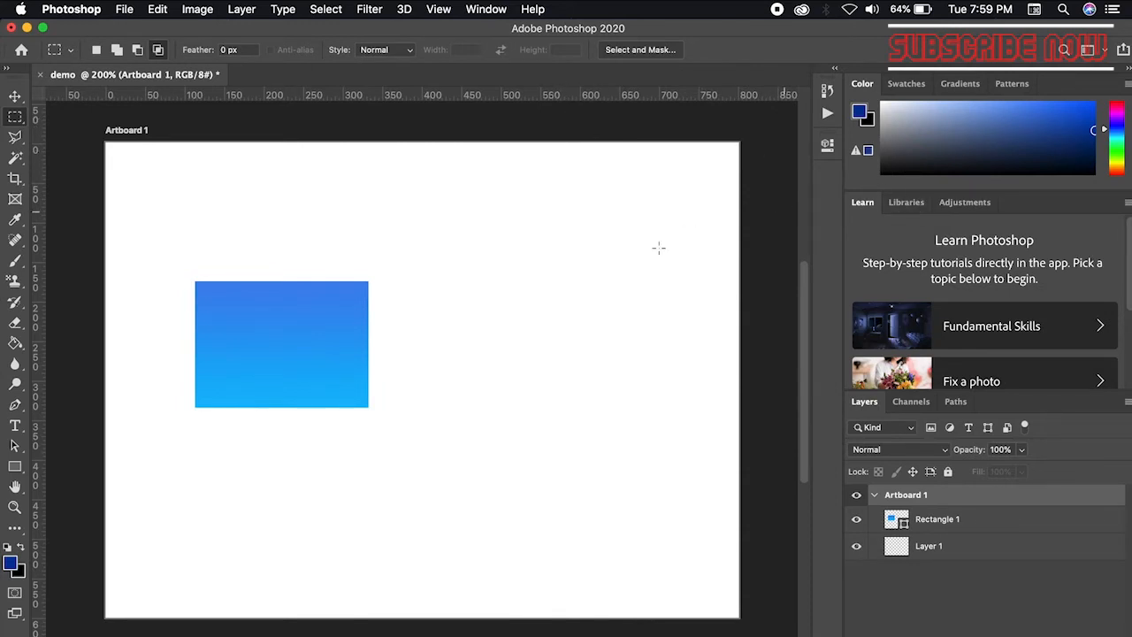
{"action": "left_click", "coordinate": [909, 201]}
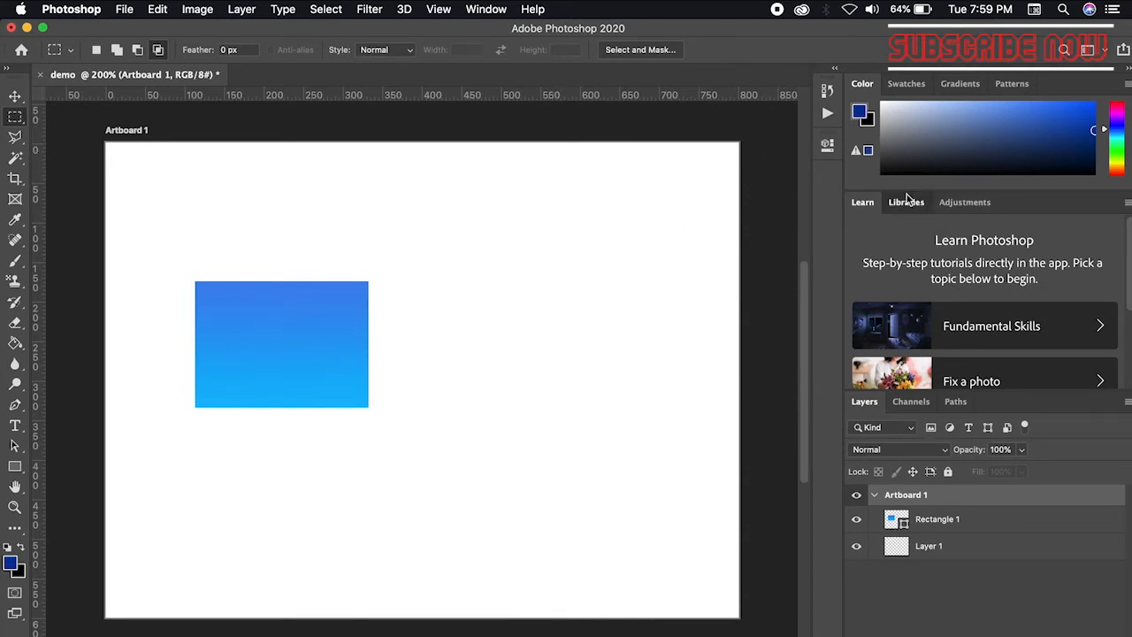
{"action": "left_click", "coordinate": [954, 208]}
{"action": "left_click", "coordinate": [861, 206]}
- Draw a second gradient-filled rectangle about 227 × 264 px in the right half of the artboard and close its shape properties
{"action": "left_click", "coordinate": [977, 523]}
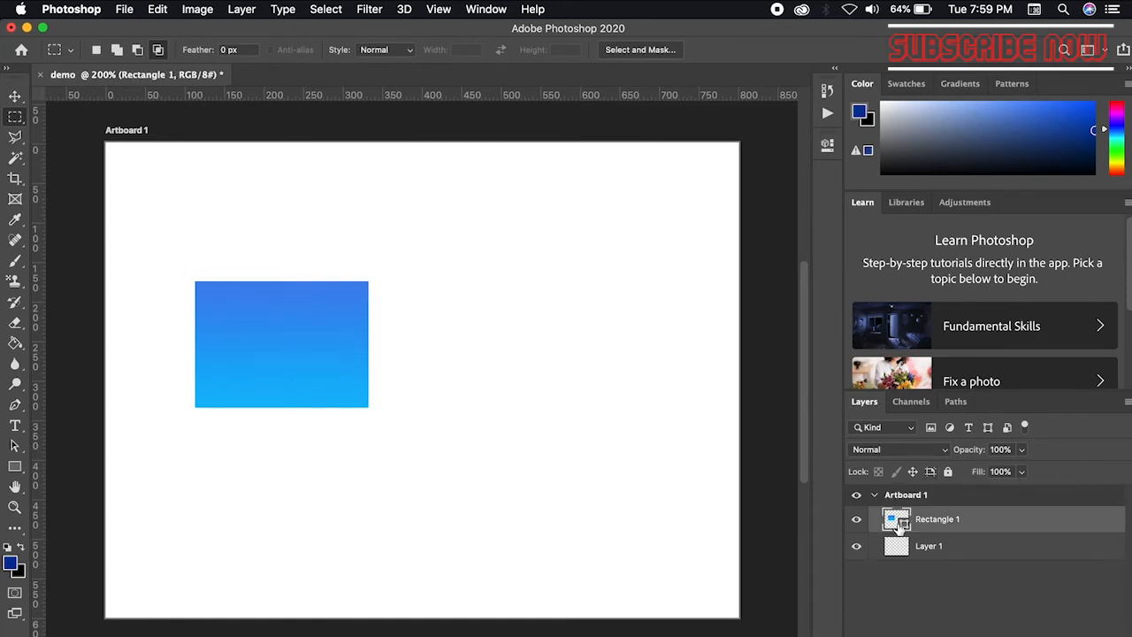
{"action": "left_click", "coordinate": [15, 466]}
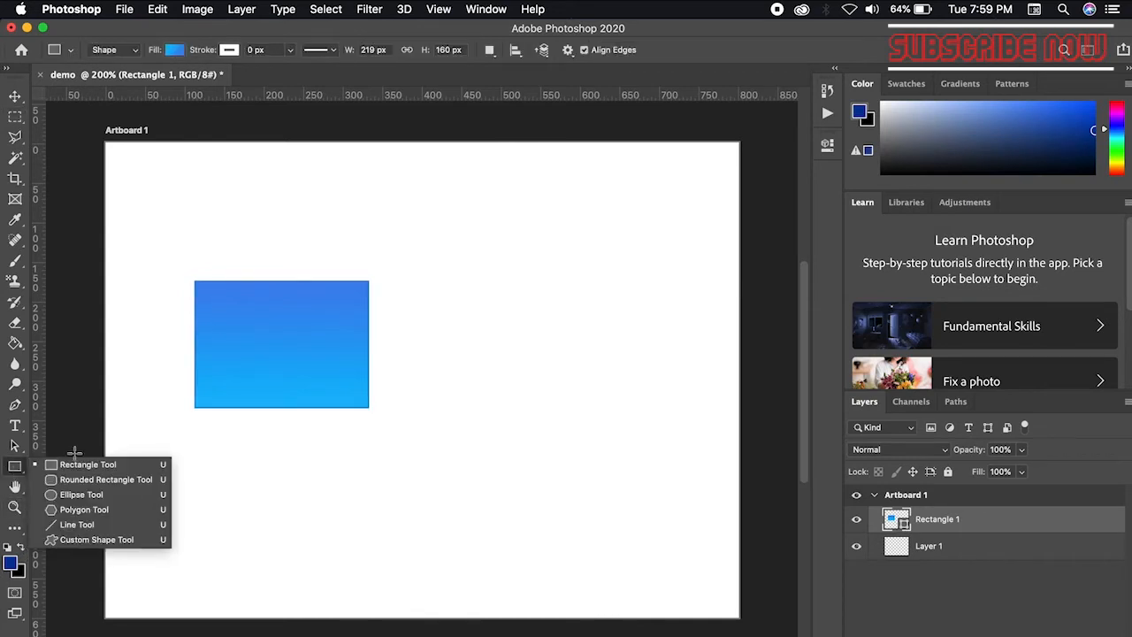
{"action": "left_click", "coordinate": [85, 464]}
{"action": "left_click_drag", "start_coordinate": [541, 435], "coordinate": [619, 506]}
{"action": "left_click_drag", "start_coordinate": [626, 511], "coordinate": [626, 511]}
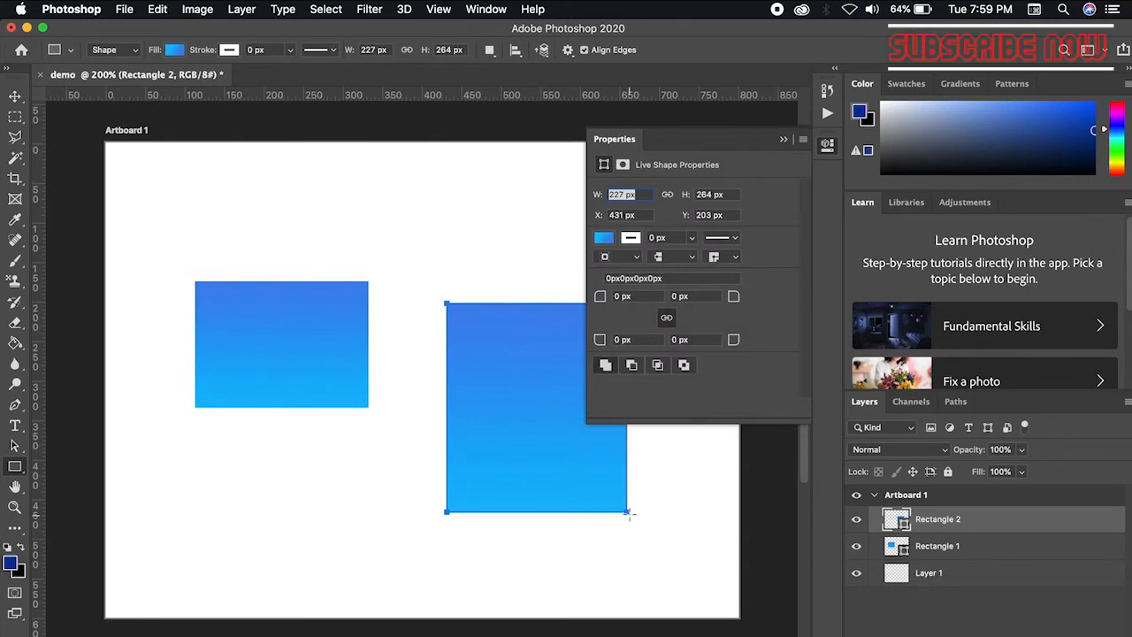
{"action": "left_click", "coordinate": [783, 142]}
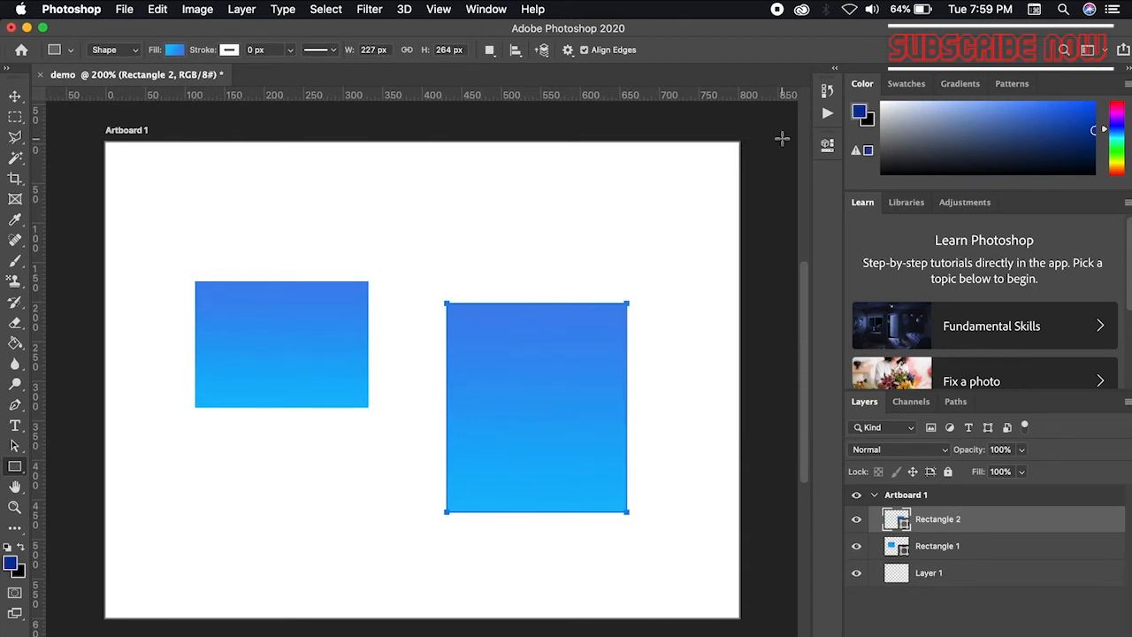
- Use the Move tool to select the artboard and each of the two rectangles in turn on the canvas
{"action": "left_click", "coordinate": [16, 96]}
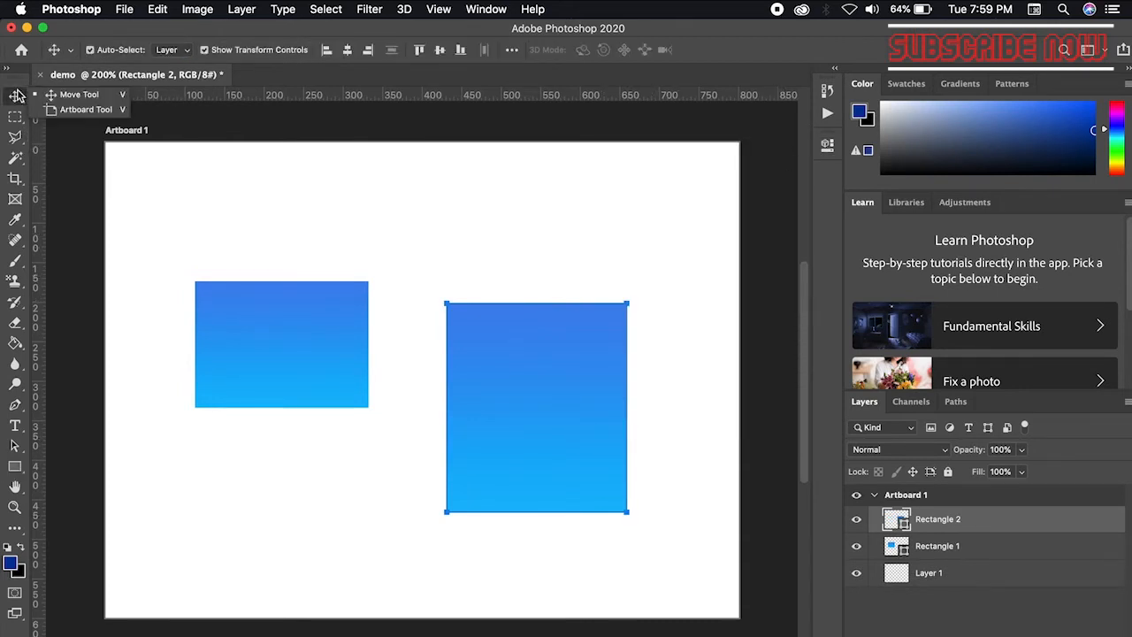
{"action": "left_click", "coordinate": [146, 127]}
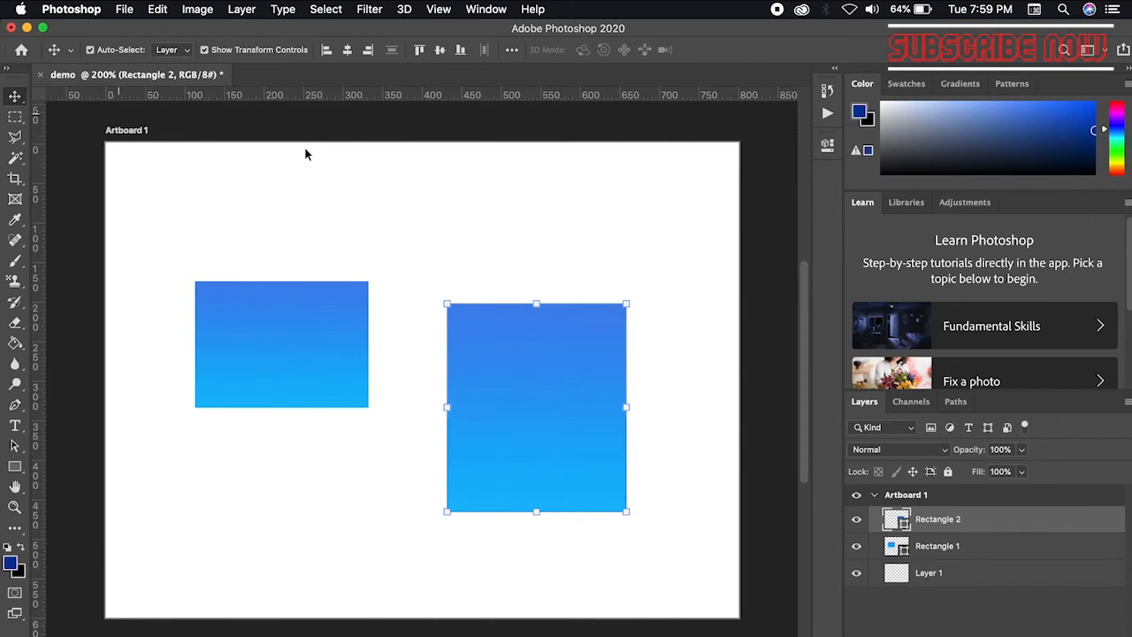
{"action": "left_click", "coordinate": [306, 149]}
{"action": "left_click", "coordinate": [598, 424]}
{"action": "left_click", "coordinate": [689, 403]}
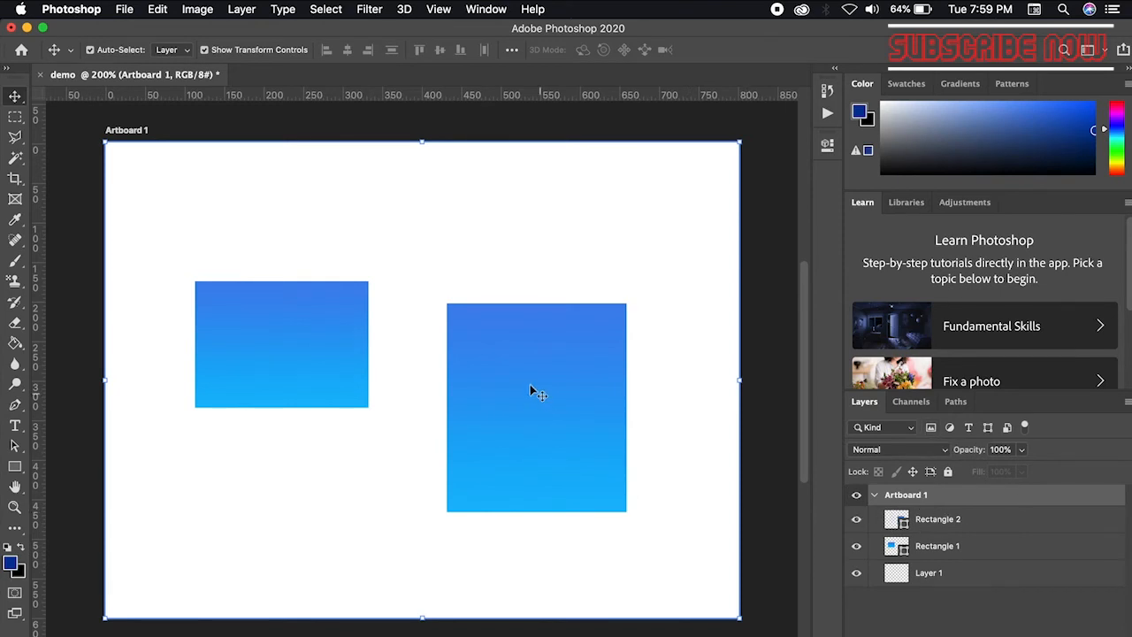
{"action": "left_click", "coordinate": [299, 373]}
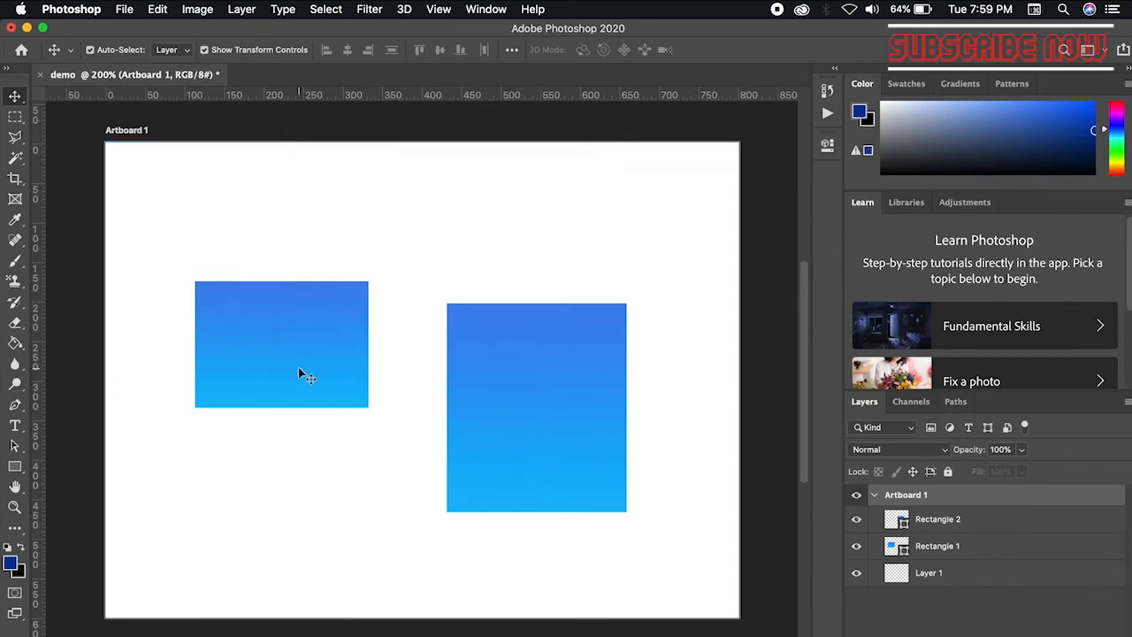
{"action": "left_click", "coordinate": [431, 479]}
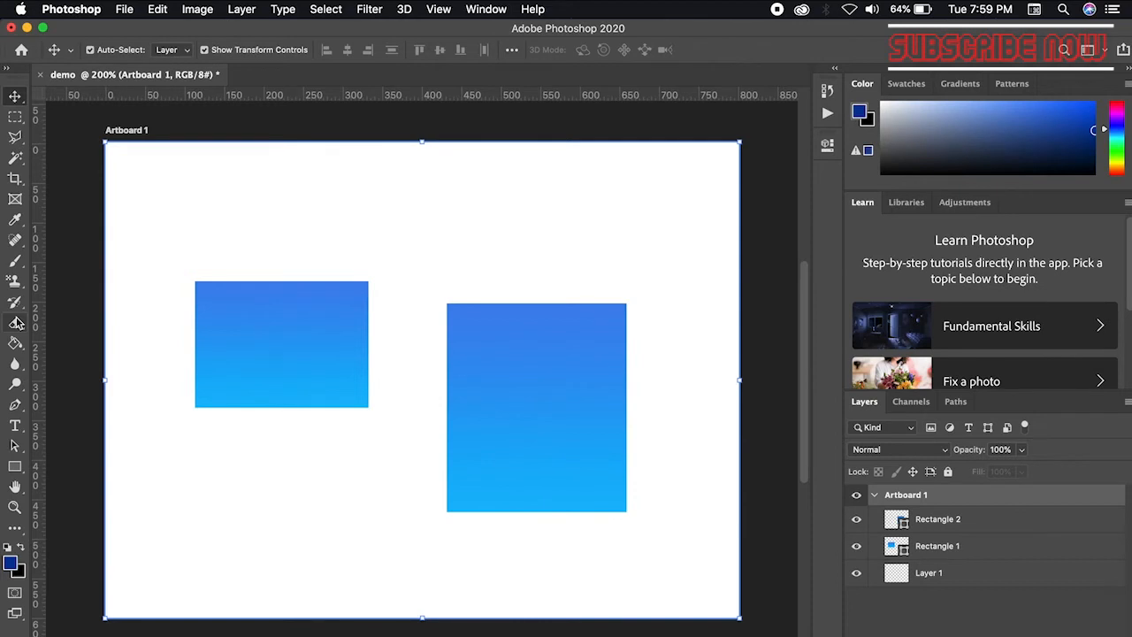
- Activate the Brush tool, toggle the Rectangle 2 layer's visibility off and on, and select that layer
{"action": "left_click", "coordinate": [15, 261]}
{"action": "left_click", "coordinate": [67, 265]}
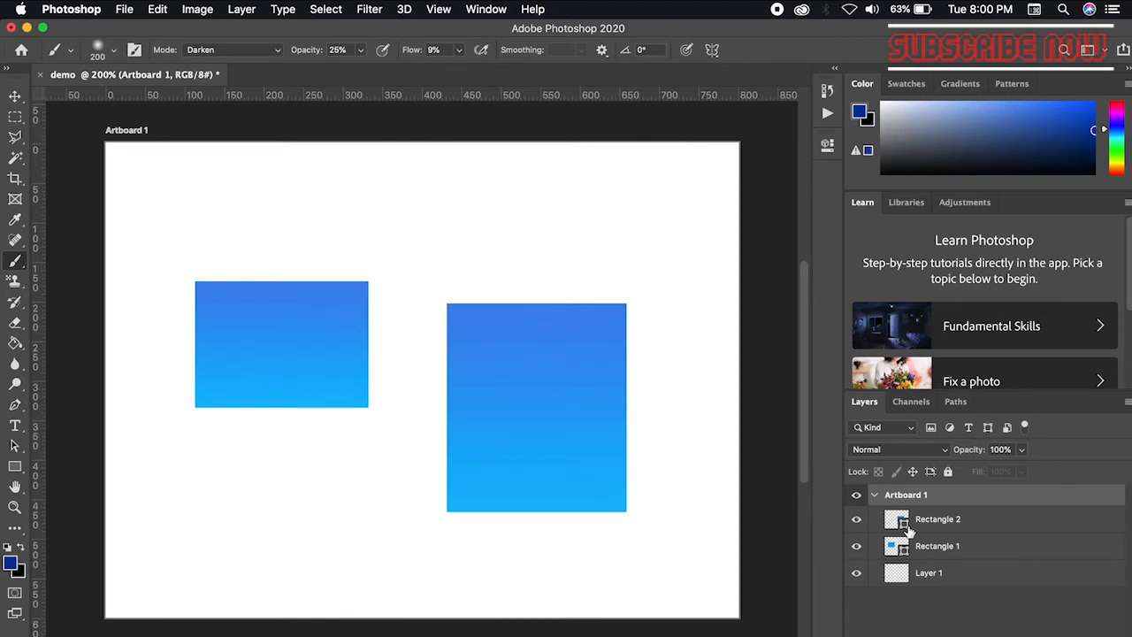
{"action": "left_click", "coordinate": [854, 522]}
{"action": "left_click", "coordinate": [854, 522]}
{"action": "left_click", "coordinate": [980, 526]}
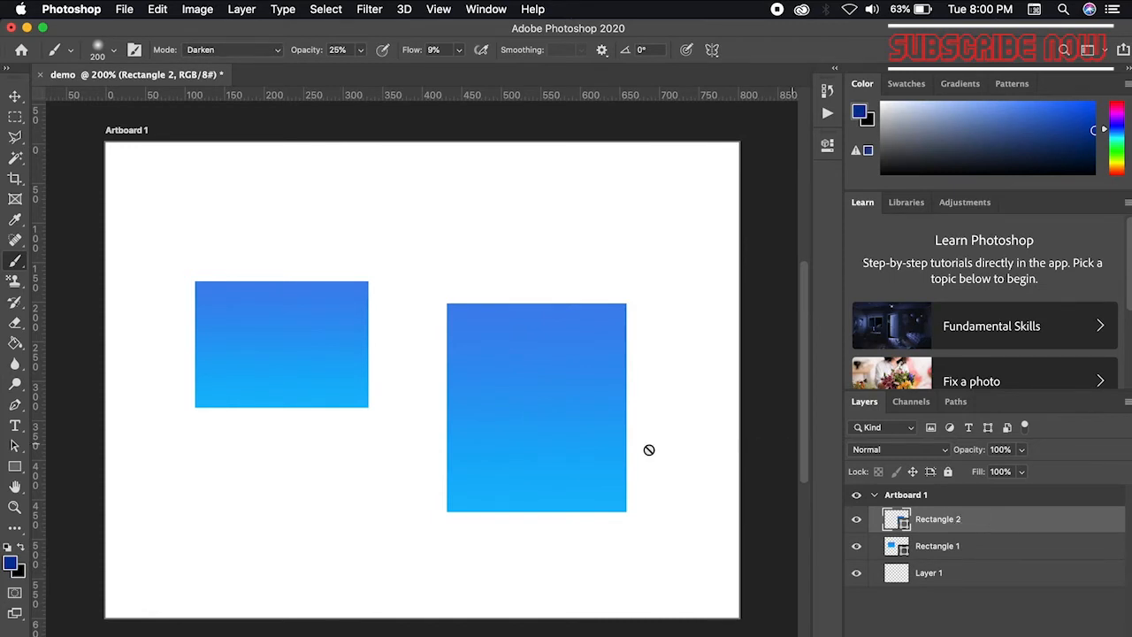
- Rasterize the Rectangle 2 shape layer so that it can be painted on
{"action": "right_click", "coordinate": [996, 518]}
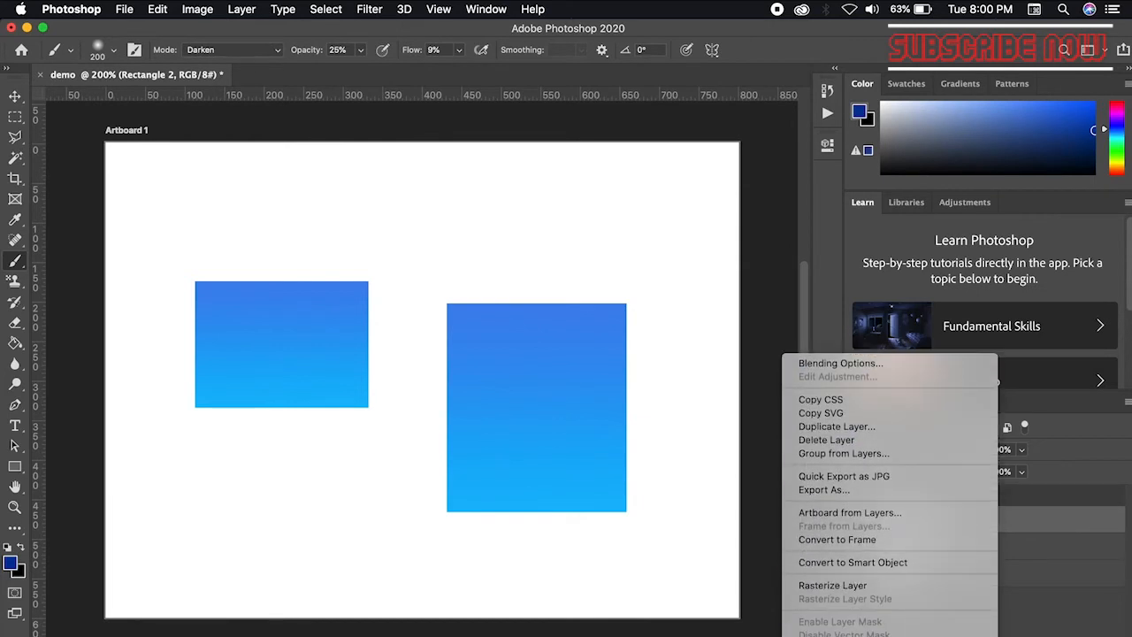
{"action": "left_click", "coordinate": [849, 545]}
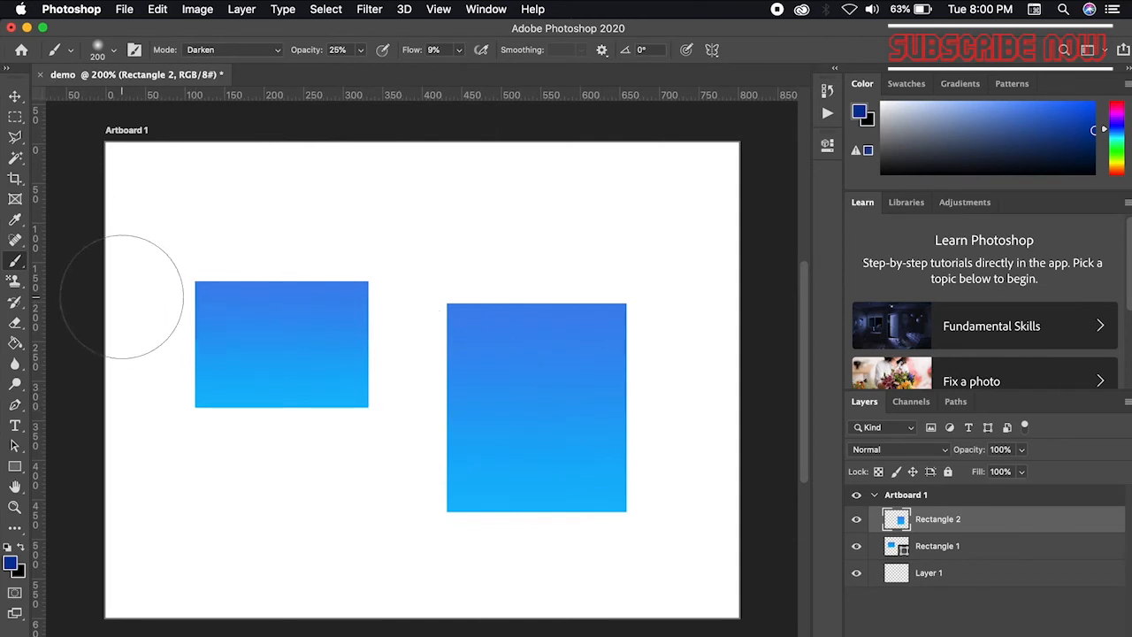
- Reduce the brush size to 70, paint a test stroke on the right-hand rectangle and undo it
{"action": "key", "text": "bracketleft"}
{"action": "key", "text": "bracketleft"}
{"action": "key", "text": "bracketleft"}
{"action": "key", "text": "bracketleft"}
{"action": "key", "text": "bracketleft"}
{"action": "key", "text": "bracketleft"}
{"action": "key", "text": "bracketleft"}
{"action": "mouse_move", "coordinate": [531, 479]}
{"action": "left_mouse_down"}
{"action": "mouse_move", "coordinate": [537, 434]}
{"action": "mouse_move", "coordinate": [561, 495]}
{"action": "mouse_move", "coordinate": [513, 427]}
{"action": "left_mouse_up"}
{"action": "key", "text": "super+z"}
- Toggle the Rectangle 2 layer's visibility off and on several times, leaving it visible
{"action": "left_click", "coordinate": [856, 520]}
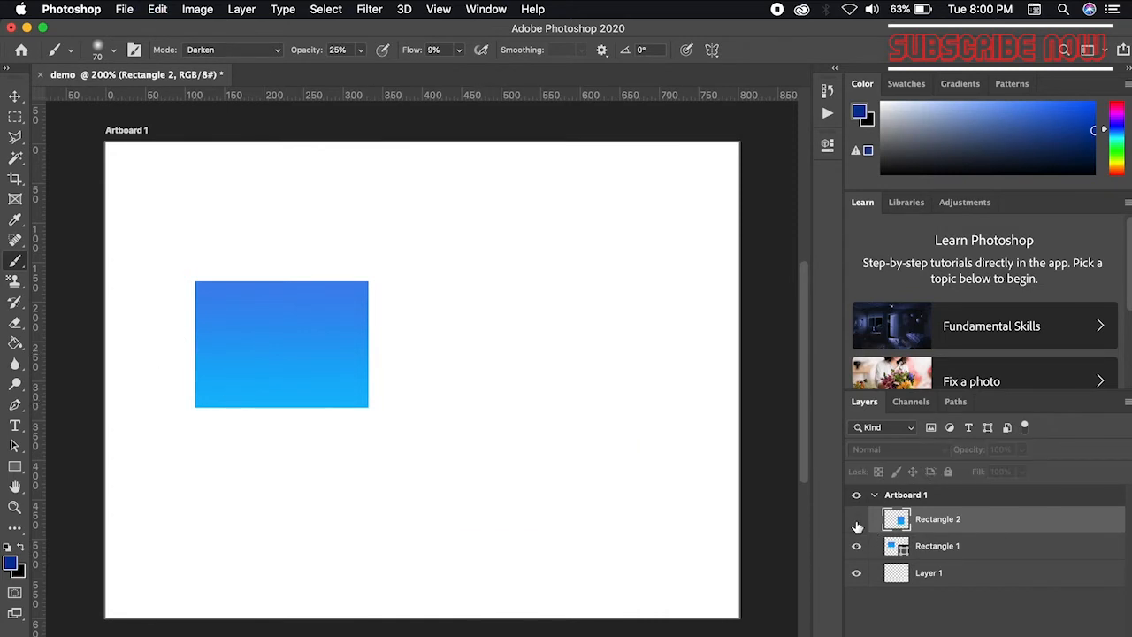
{"action": "left_click", "coordinate": [856, 521]}
{"action": "left_click", "coordinate": [856, 521]}
{"action": "left_click", "coordinate": [856, 521]}
{"action": "left_click", "coordinate": [856, 521]}
{"action": "left_click", "coordinate": [856, 521]}
{"action": "left_click", "coordinate": [856, 521]}
{"action": "left_click", "coordinate": [856, 521]}
{"action": "left_click", "coordinate": [856, 521]}
{"action": "left_click", "coordinate": [856, 520]}
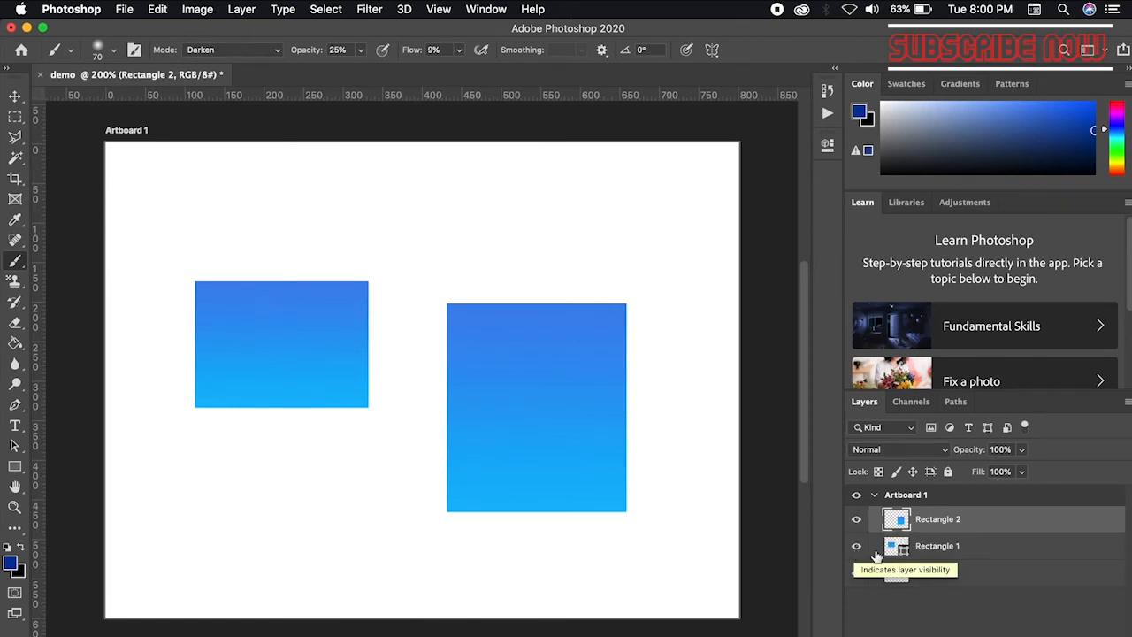
- Place the Rectangle 2 layer below Rectangle 1, and lower Rectangle 1's fill to 76% and its opacity to 84%
{"action": "left_click_drag", "start_coordinate": [989, 523], "coordinate": [982, 570]}
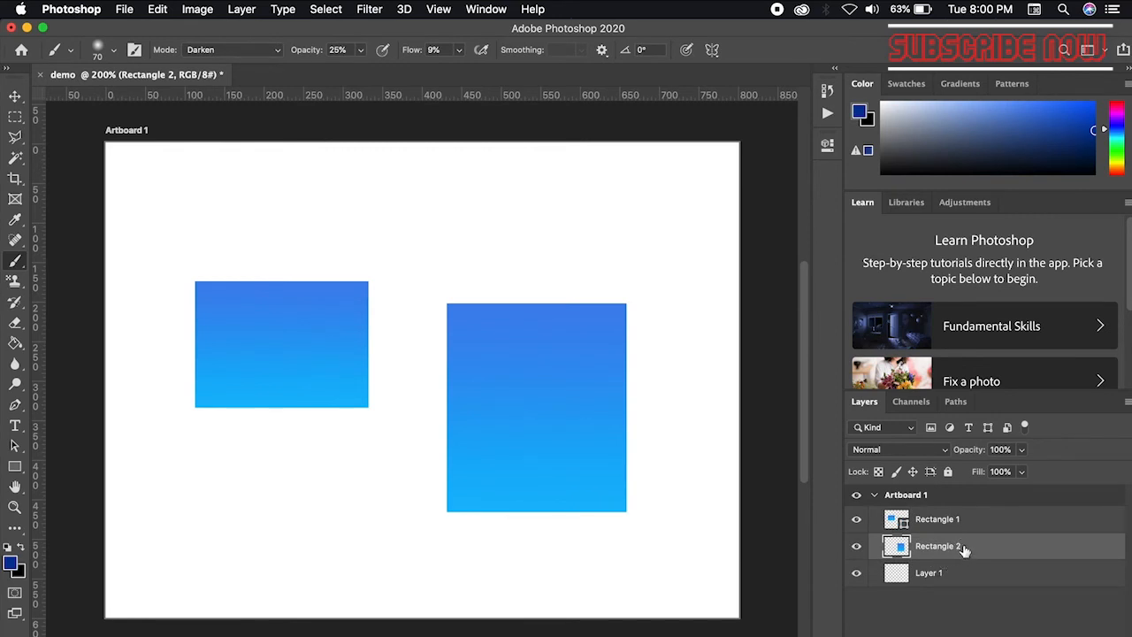
{"action": "left_click", "coordinate": [971, 522]}
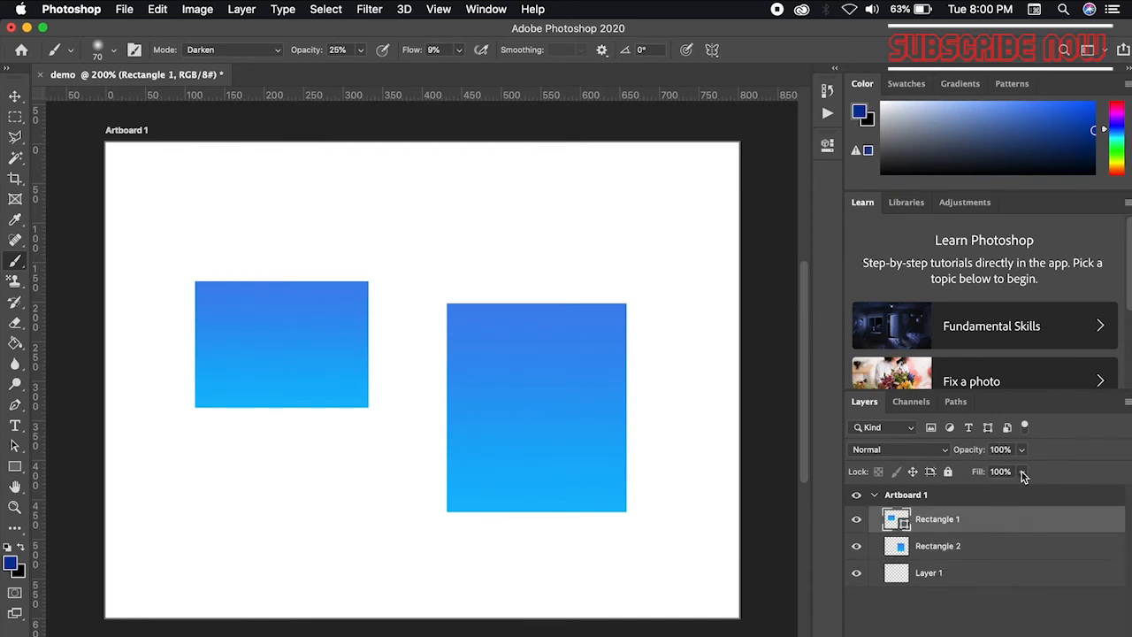
{"action": "left_click", "coordinate": [1023, 474]}
{"action": "left_click", "coordinate": [987, 493]}
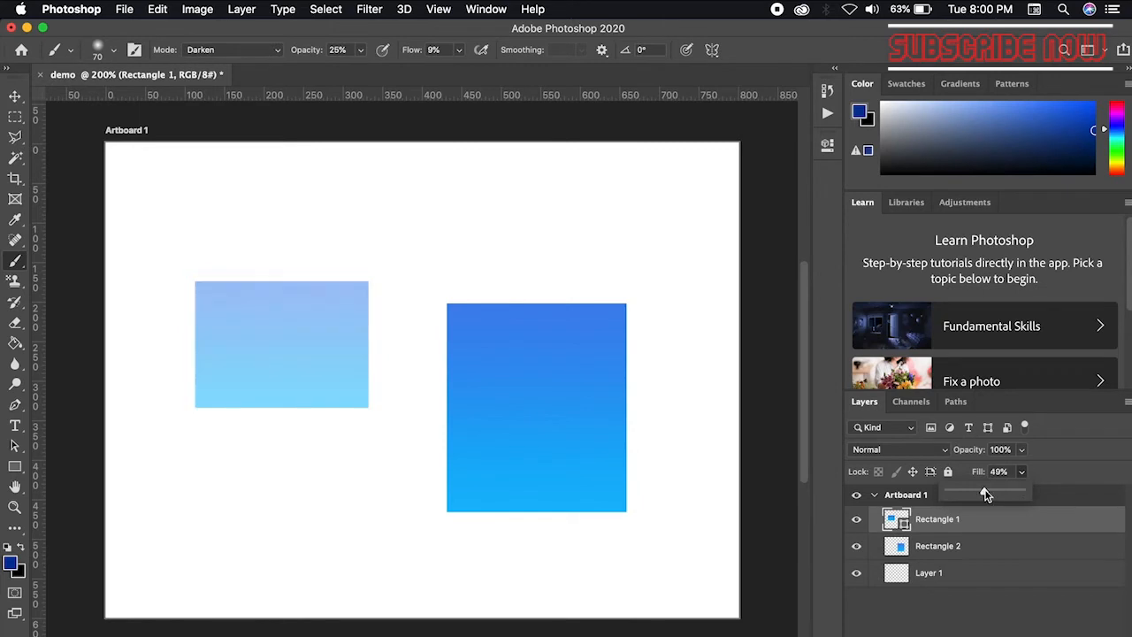
{"action": "left_click_drag", "start_coordinate": [987, 493], "coordinate": [1000, 496]}
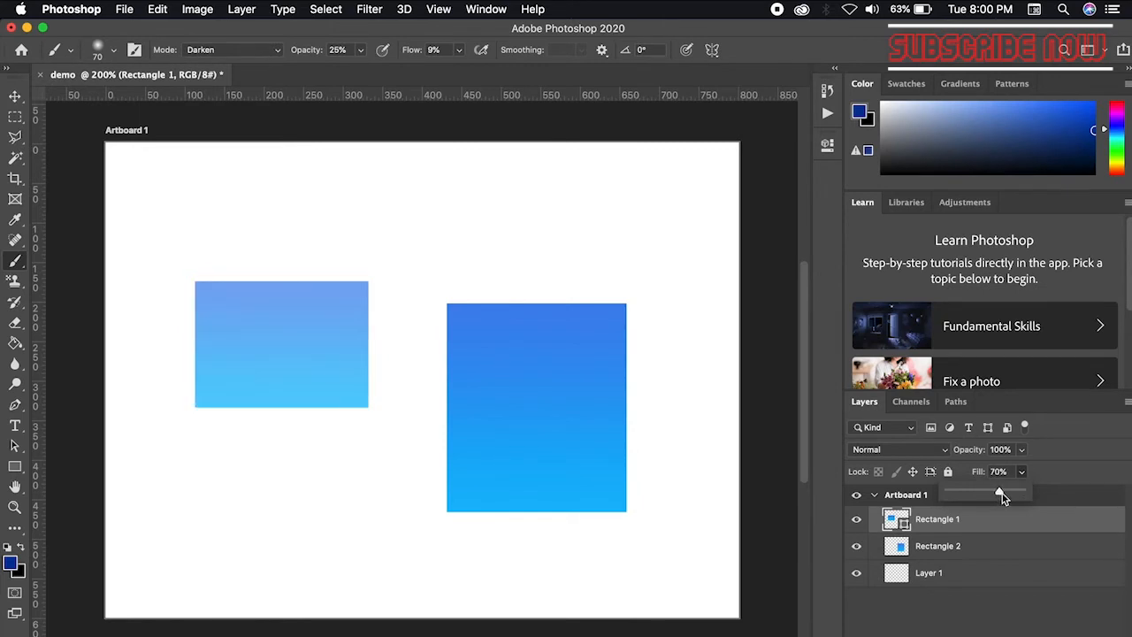
{"action": "left_click", "coordinate": [1023, 451]}
{"action": "mouse_move", "coordinate": [1019, 475]}
{"action": "left_mouse_down"}
{"action": "mouse_move", "coordinate": [981, 473]}
{"action": "mouse_move", "coordinate": [1010, 475]}
{"action": "left_mouse_up"}
- Preview the available blend modes on the Rectangle 1 layer and keep Normal
{"action": "left_click", "coordinate": [939, 451]}
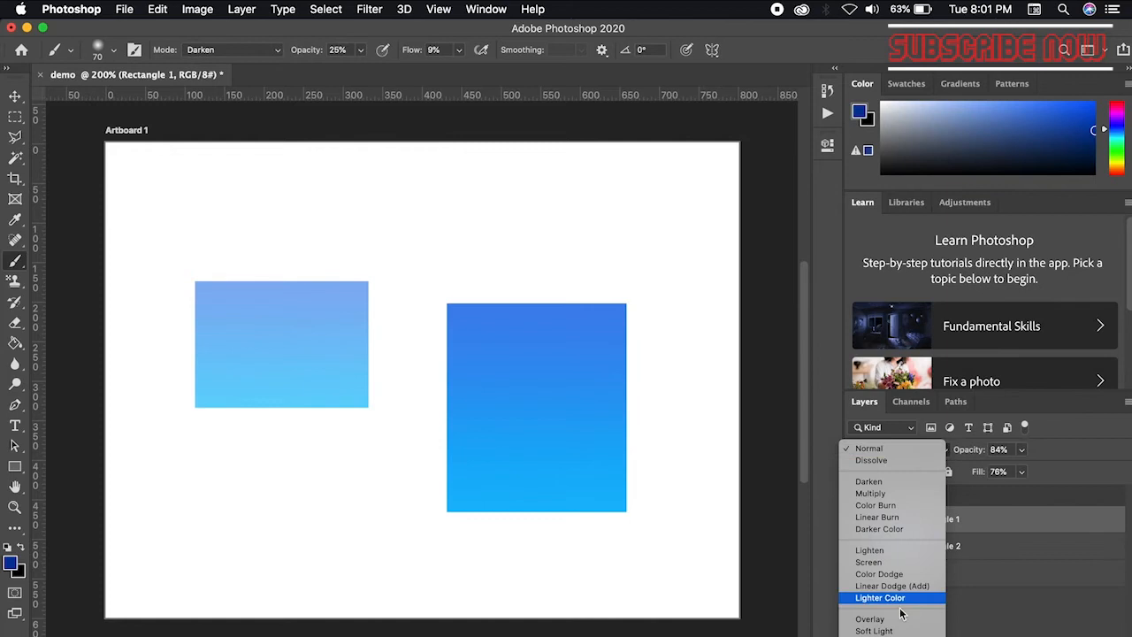
{"action": "scroll", "coordinate": [897, 482], "scroll_direction": "down", "scroll_amount": 4}
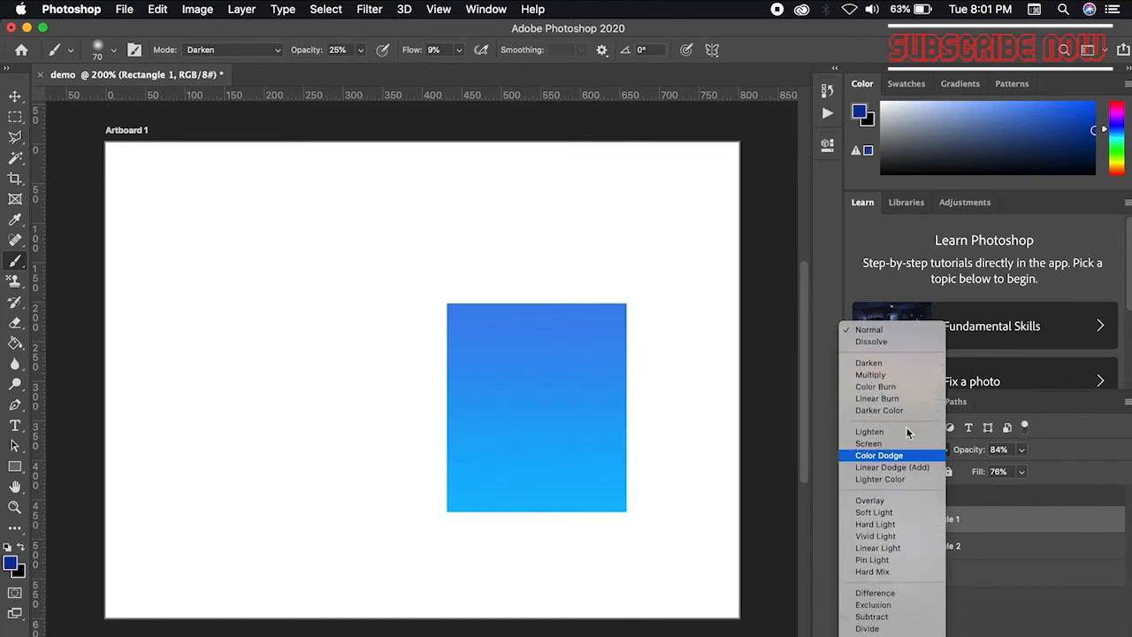
{"action": "scroll", "coordinate": [884, 526], "scroll_direction": "down", "scroll_amount": 1}
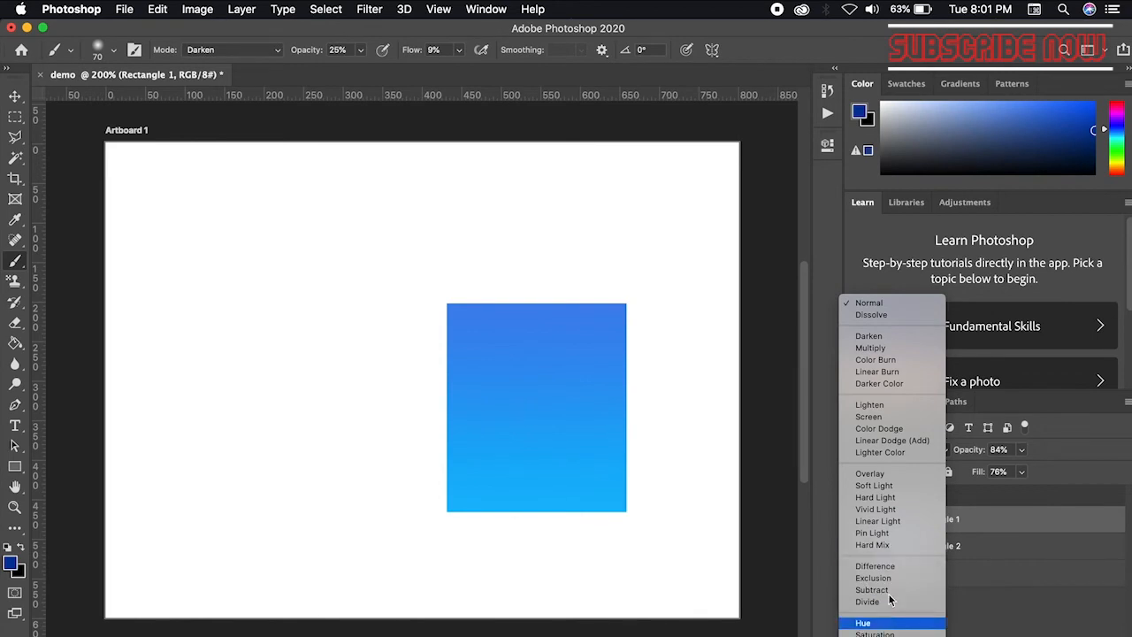
{"action": "left_click", "coordinate": [901, 305]}
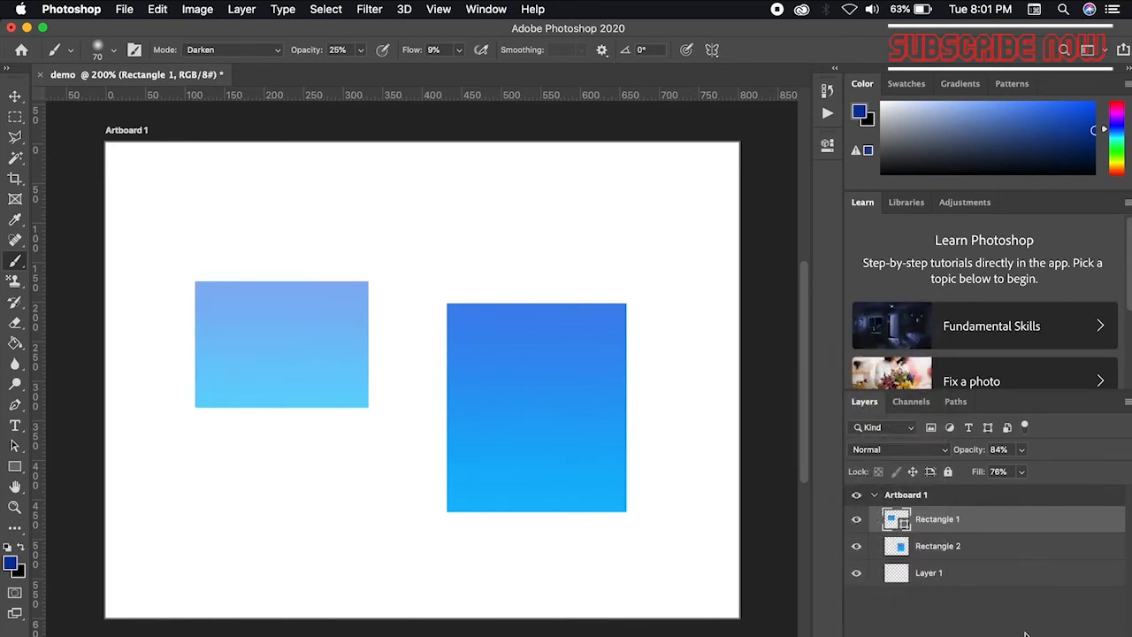
- Look through the layer filter types, and turn the pixel-layer and adjustment-layer filters on and off in turn
{"action": "left_click", "coordinate": [889, 427]}
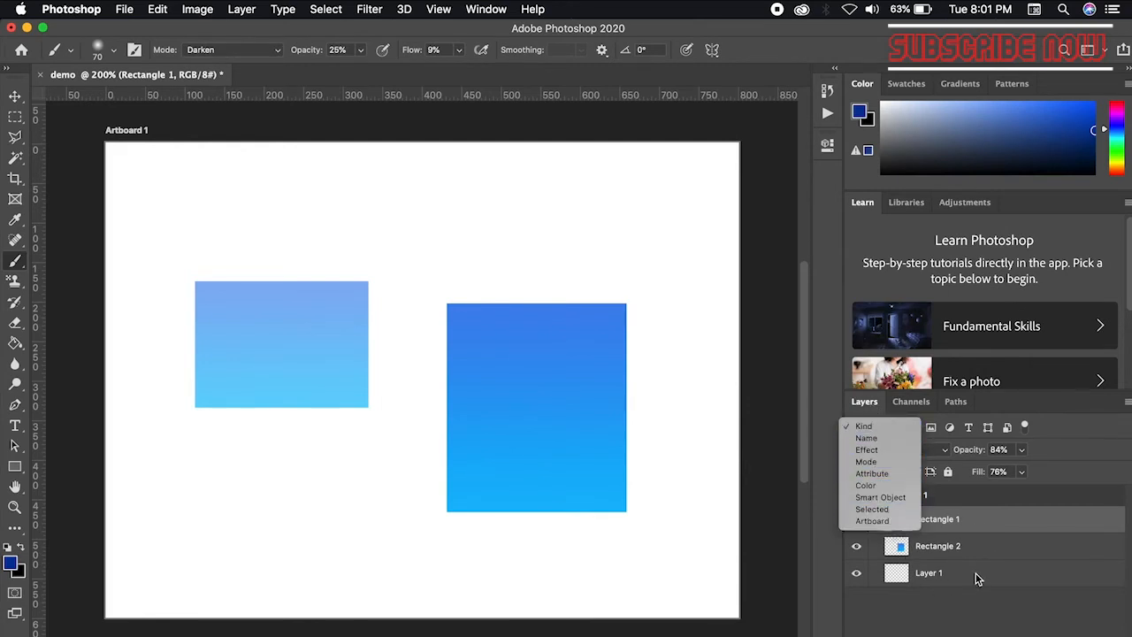
{"action": "left_click", "coordinate": [1016, 561]}
{"action": "left_click", "coordinate": [932, 428]}
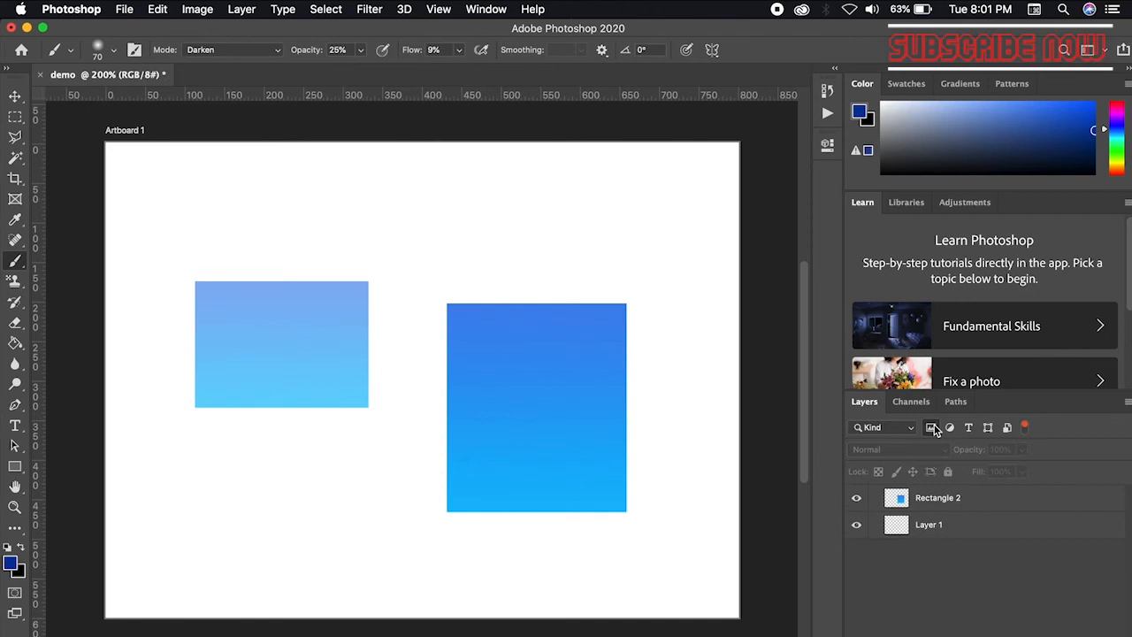
{"action": "left_click", "coordinate": [932, 428]}
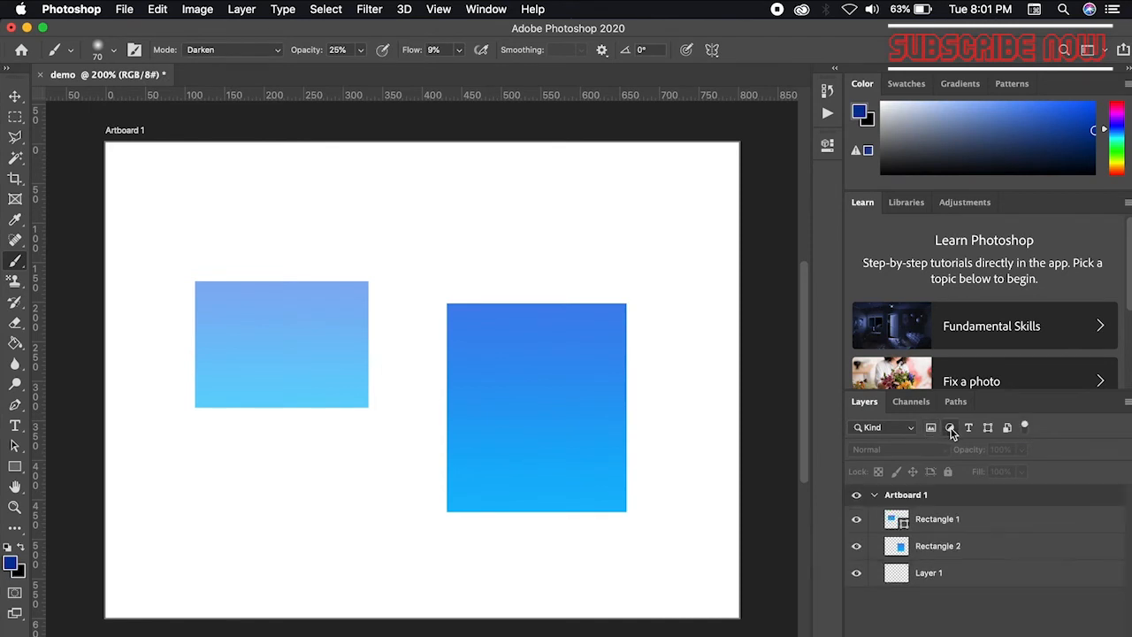
{"action": "left_click", "coordinate": [949, 428]}
{"action": "left_click", "coordinate": [951, 428]}
- Add a new empty layer above Rectangle 1, toggle its visibility and leave it hidden
{"action": "left_click", "coordinate": [1029, 635]}
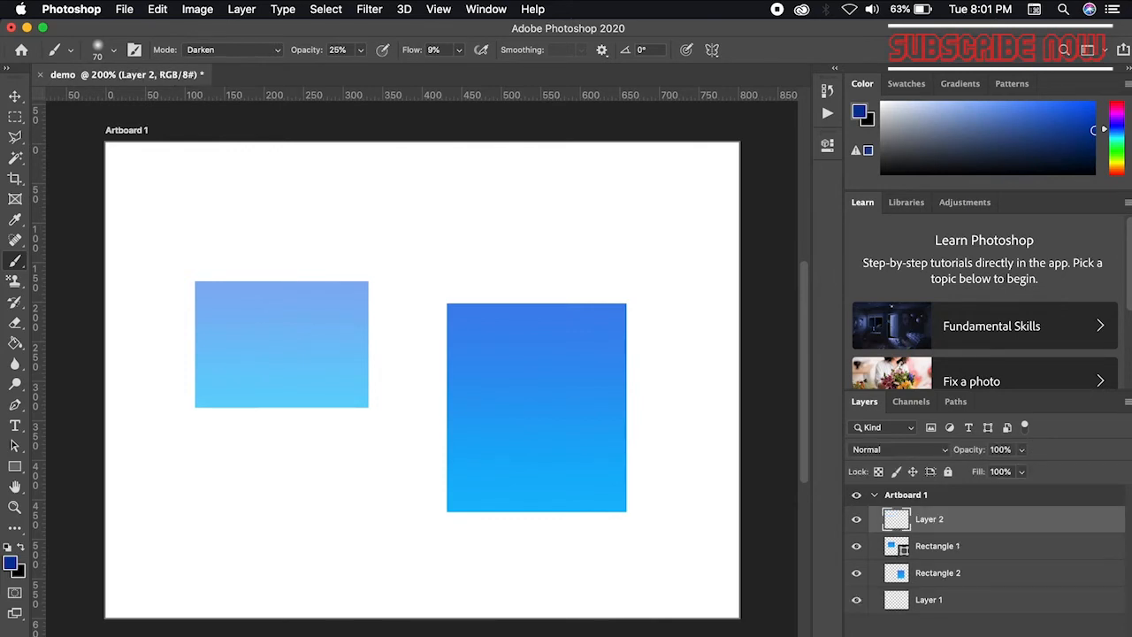
{"action": "left_click", "coordinate": [858, 520]}
{"action": "left_click", "coordinate": [857, 520]}
{"action": "left_click", "coordinate": [871, 521]}
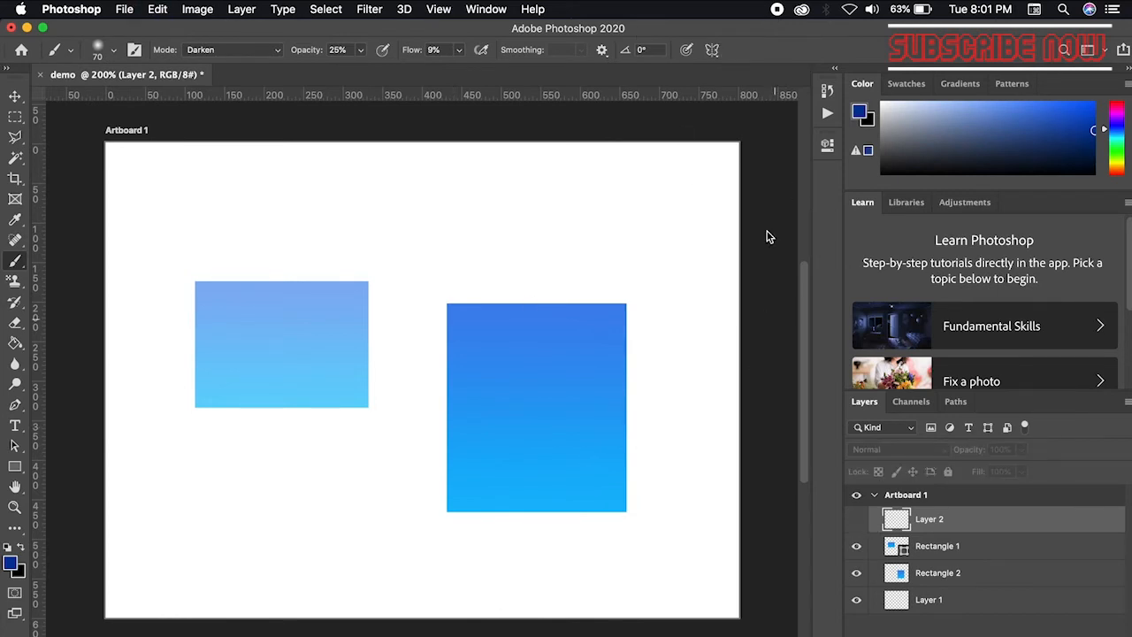
- Open the New Workspace dialog, cancel it, and view the list of available workspaces
{"action": "left_click", "coordinate": [1110, 50]}
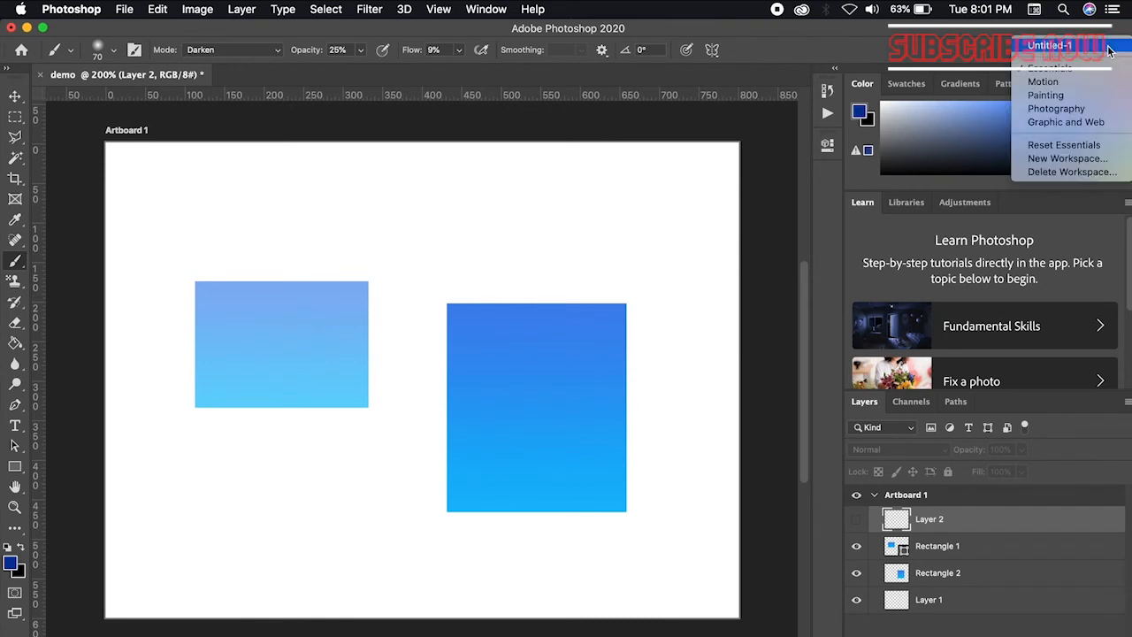
{"action": "left_click", "coordinate": [1068, 160]}
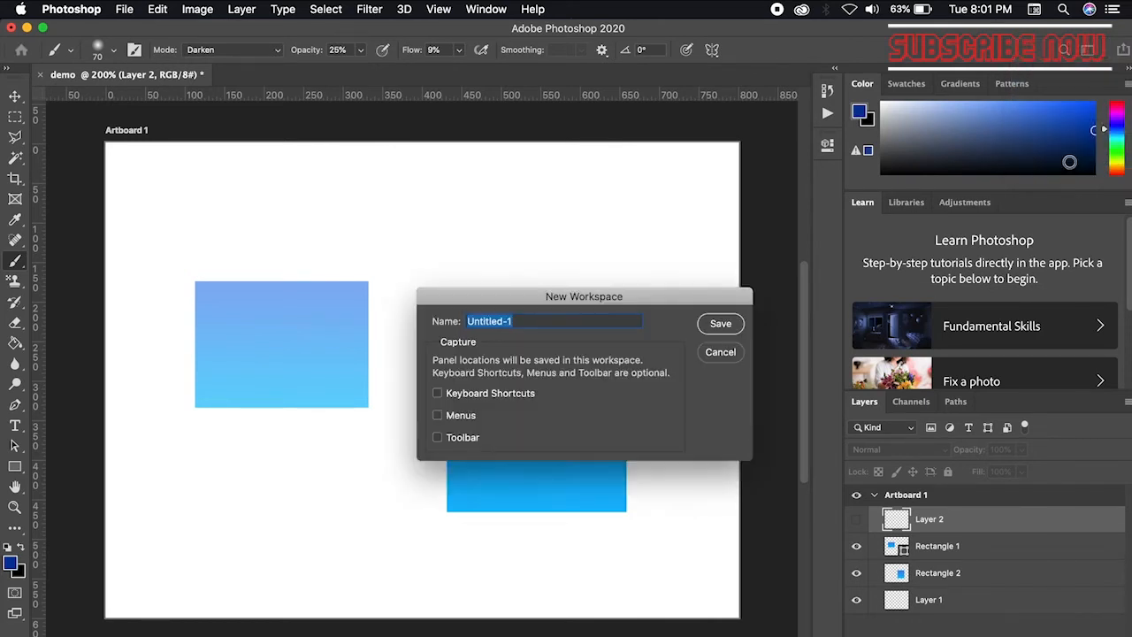
{"action": "left_click", "coordinate": [720, 352]}
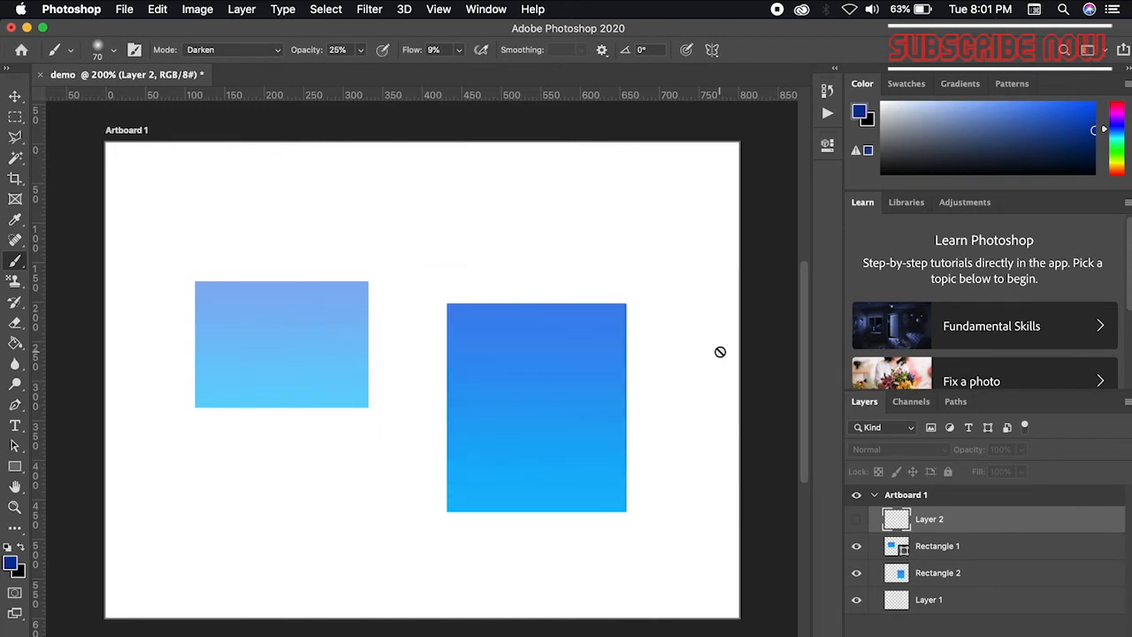
{"action": "left_click", "coordinate": [1100, 56]}
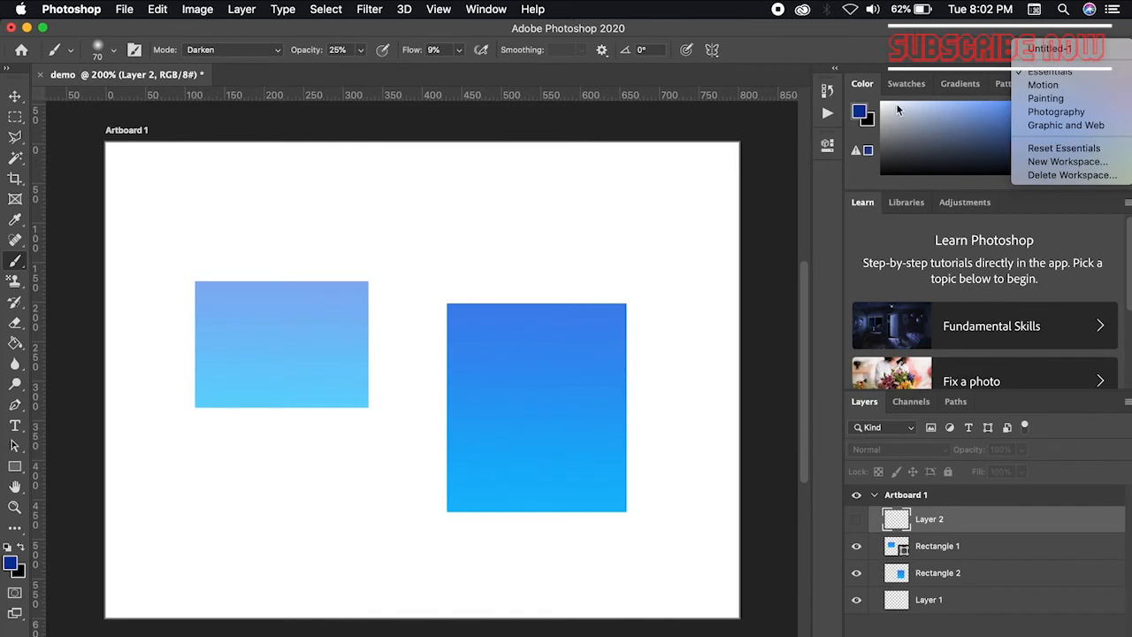
{"action": "left_click", "coordinate": [747, 186]}
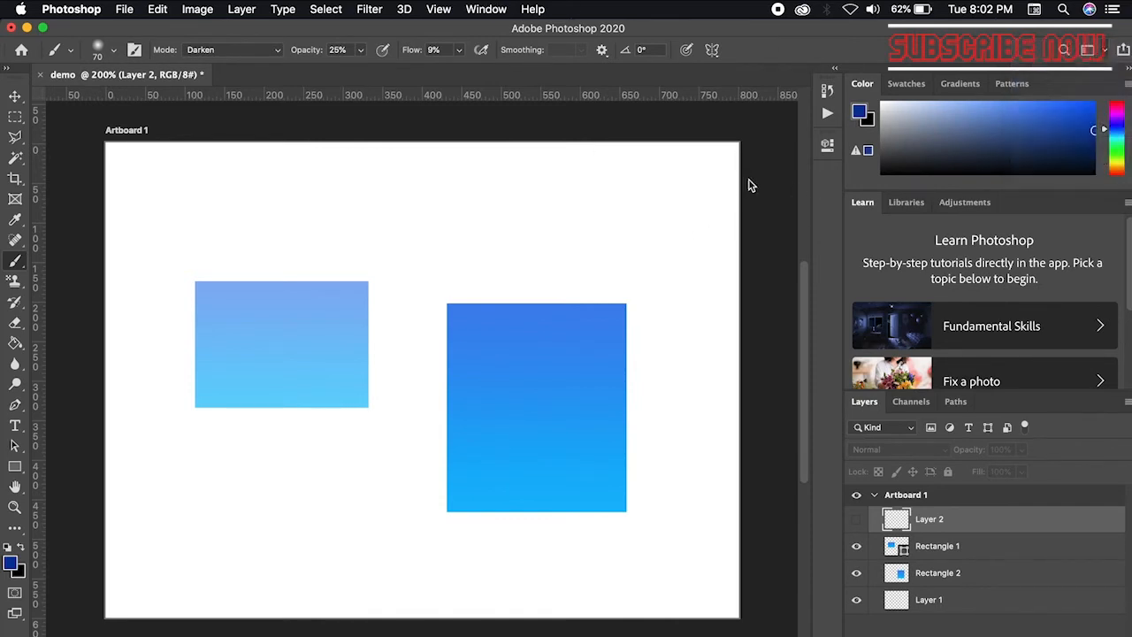
- Delete both rectangles from the artboard using the Move tool, and delete the empty Layer 2
{"action": "left_click", "coordinate": [15, 95]}
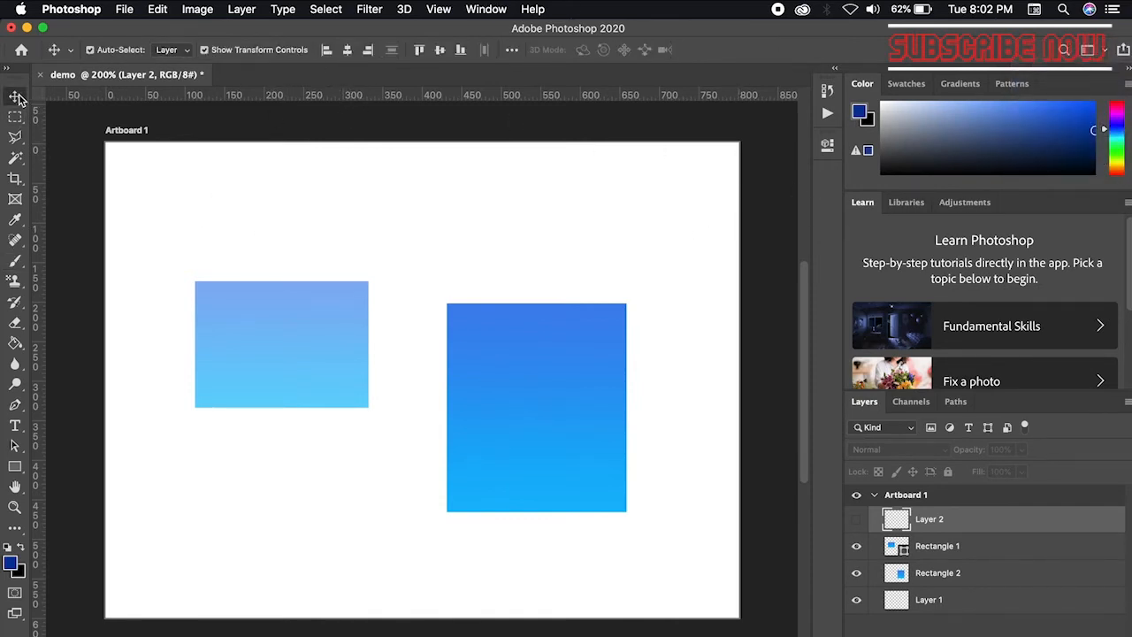
{"action": "left_click", "coordinate": [336, 237]}
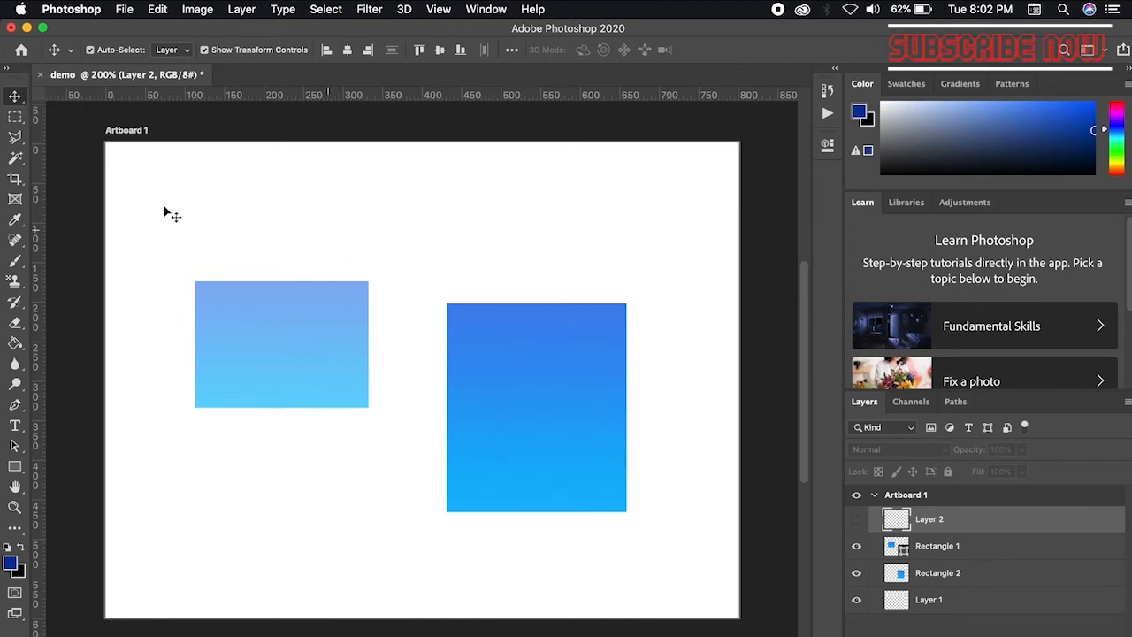
{"action": "left_click", "coordinate": [565, 412]}
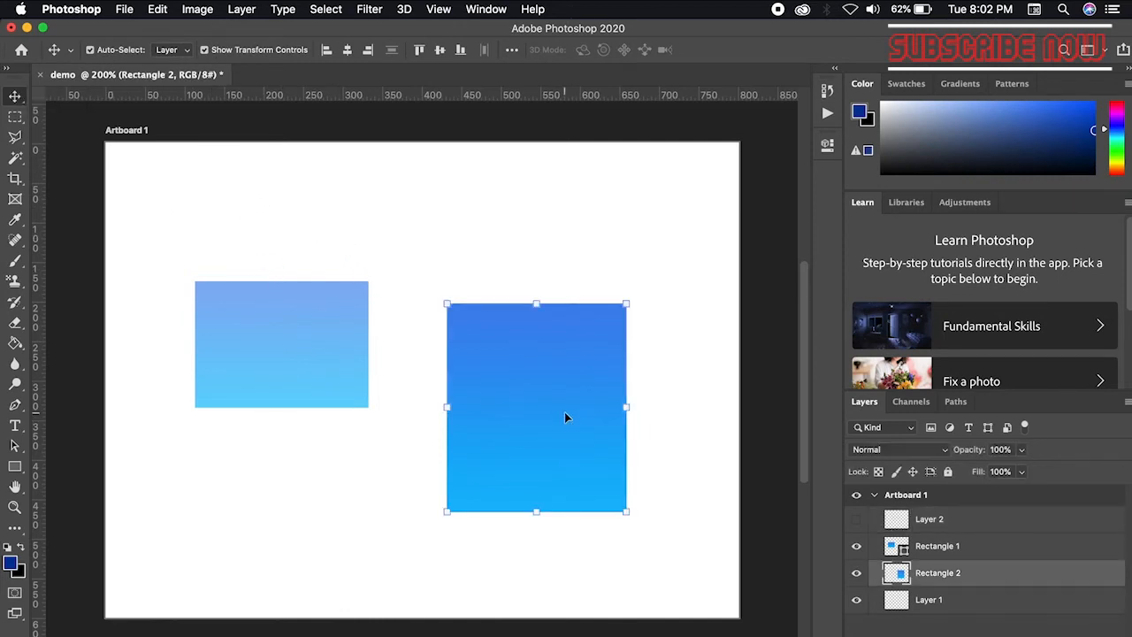
{"action": "key", "text": "BackSpace"}
{"action": "left_click", "coordinate": [275, 344]}
{"action": "key", "text": "BackSpace"}
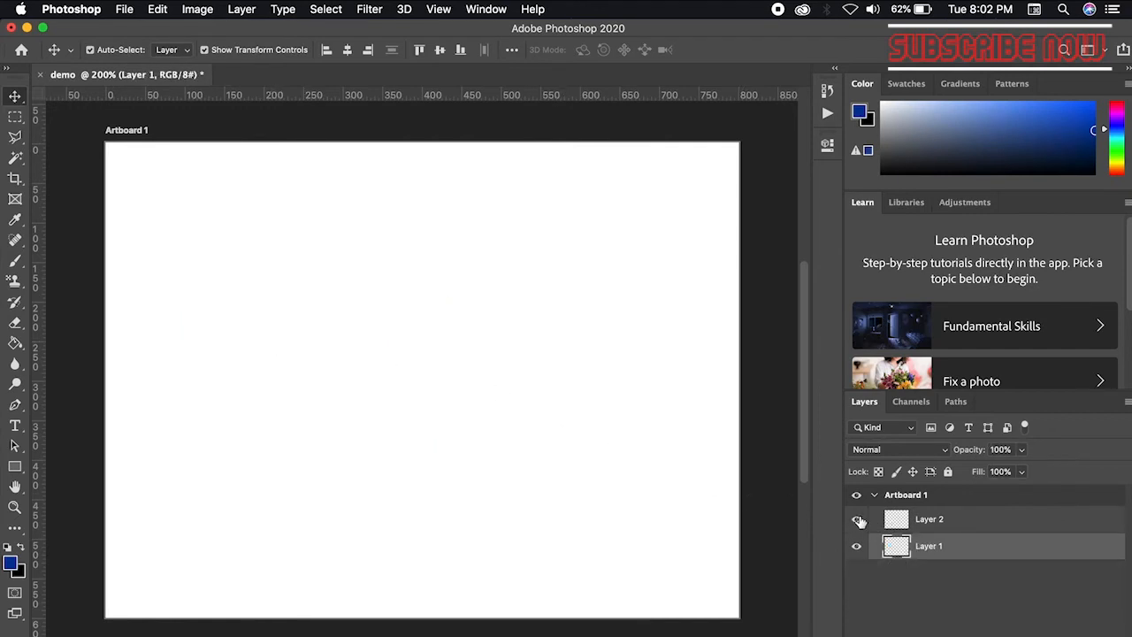
{"action": "left_click", "coordinate": [939, 517]}
{"action": "key", "text": "BackSpace"}
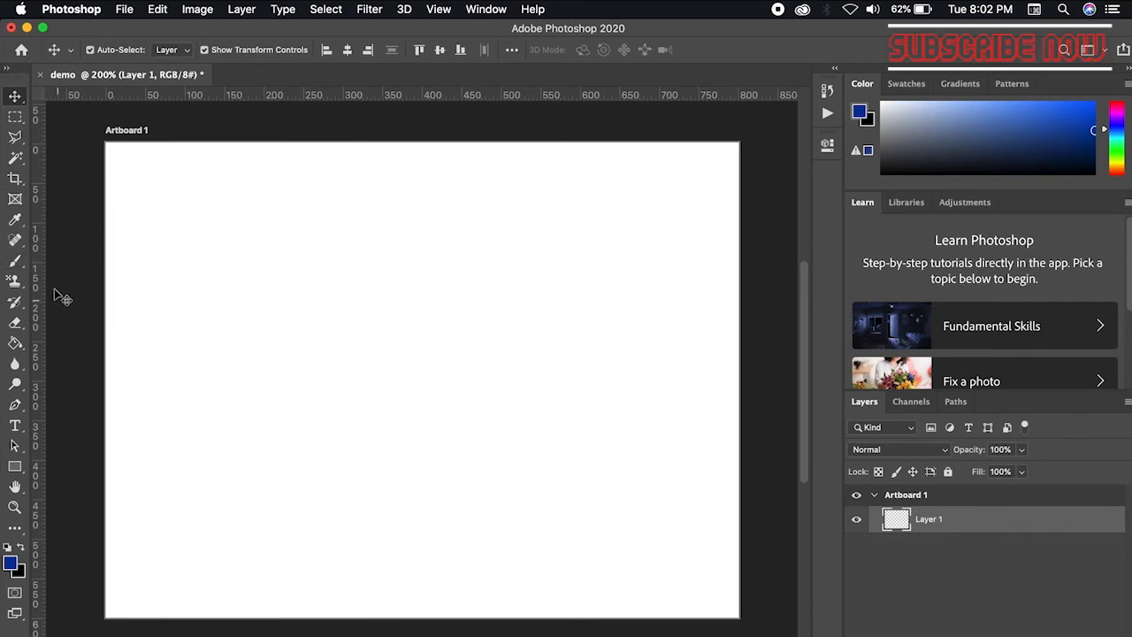
- Draw a rectangular marquee selection about 150 × 170 px in the upper-left area of the artboard
{"action": "left_click", "coordinate": [18, 119]}
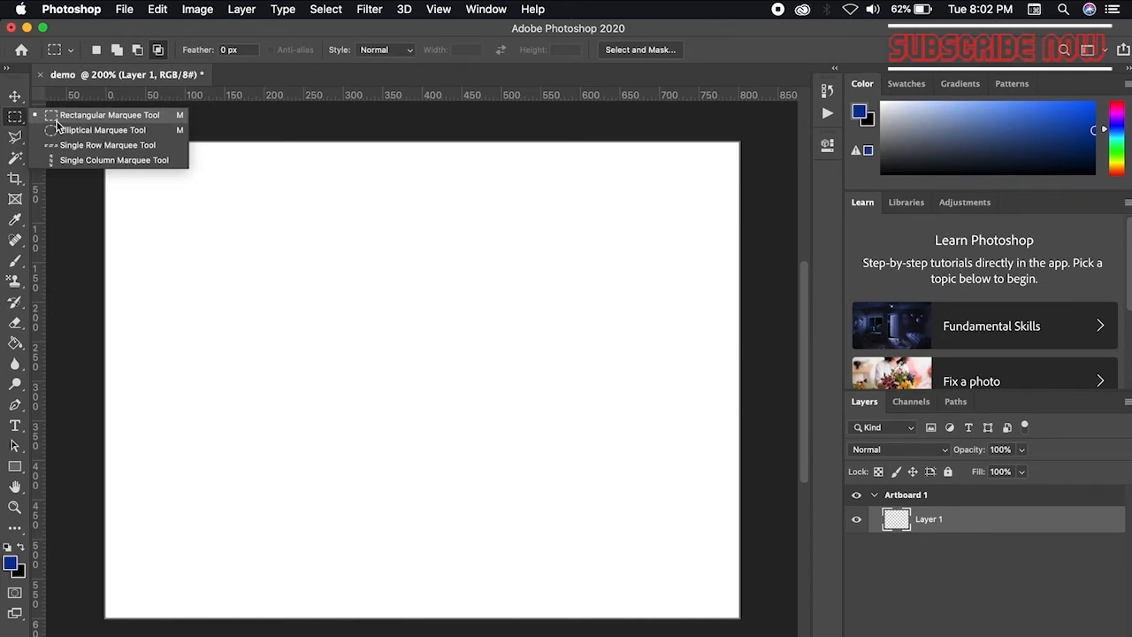
{"action": "left_click", "coordinate": [56, 121]}
{"action": "left_click_drag", "start_coordinate": [237, 232], "coordinate": [355, 366]}
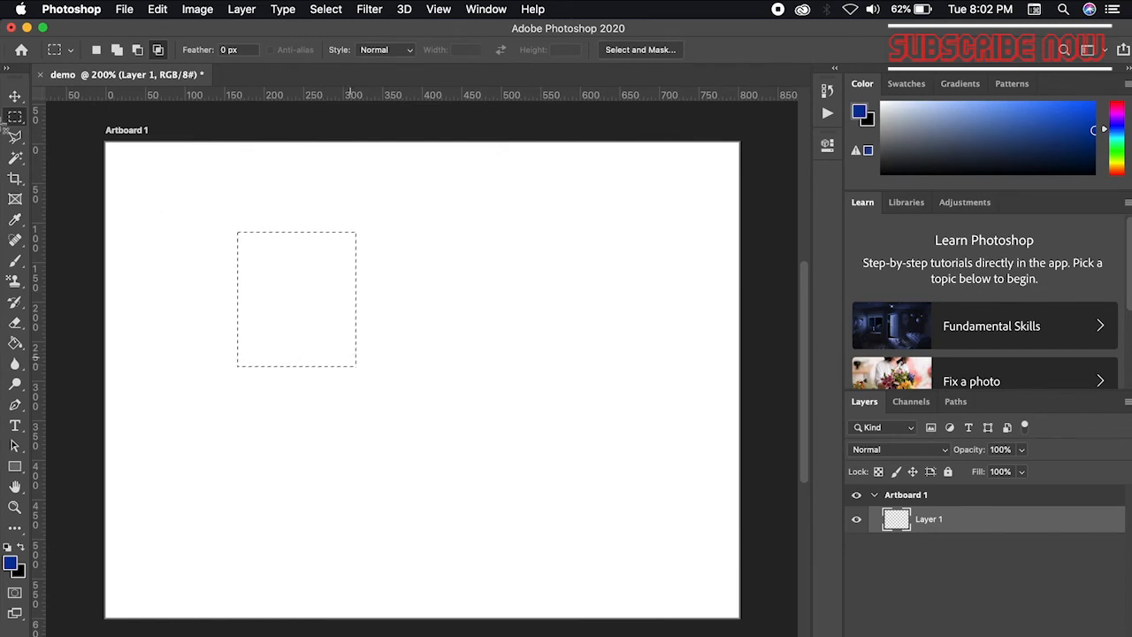
- Try to move and transform the selected area with the Move tool, and undo the marquee selection
{"action": "left_click", "coordinate": [14, 96]}
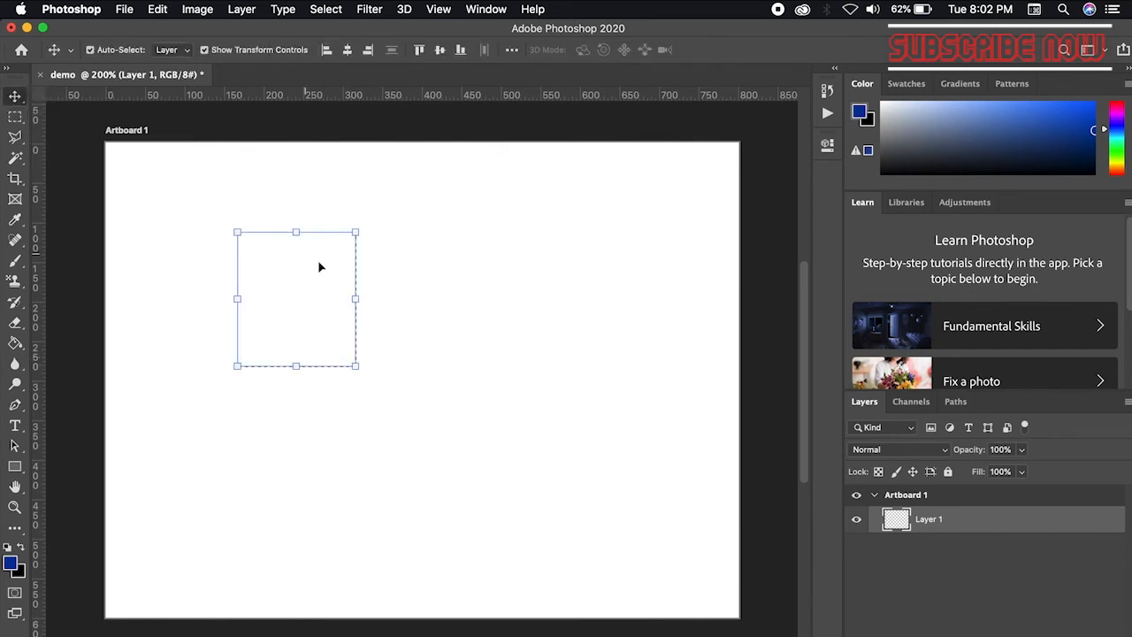
{"action": "left_click_drag", "start_coordinate": [324, 270], "coordinate": [332, 264]}
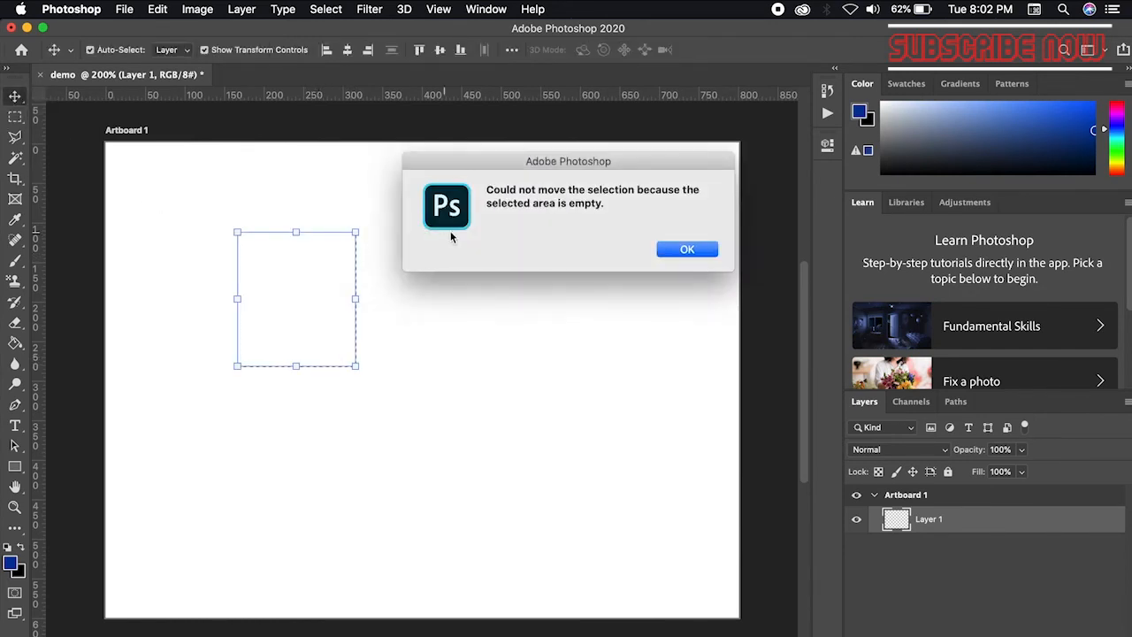
{"action": "left_click", "coordinate": [710, 252]}
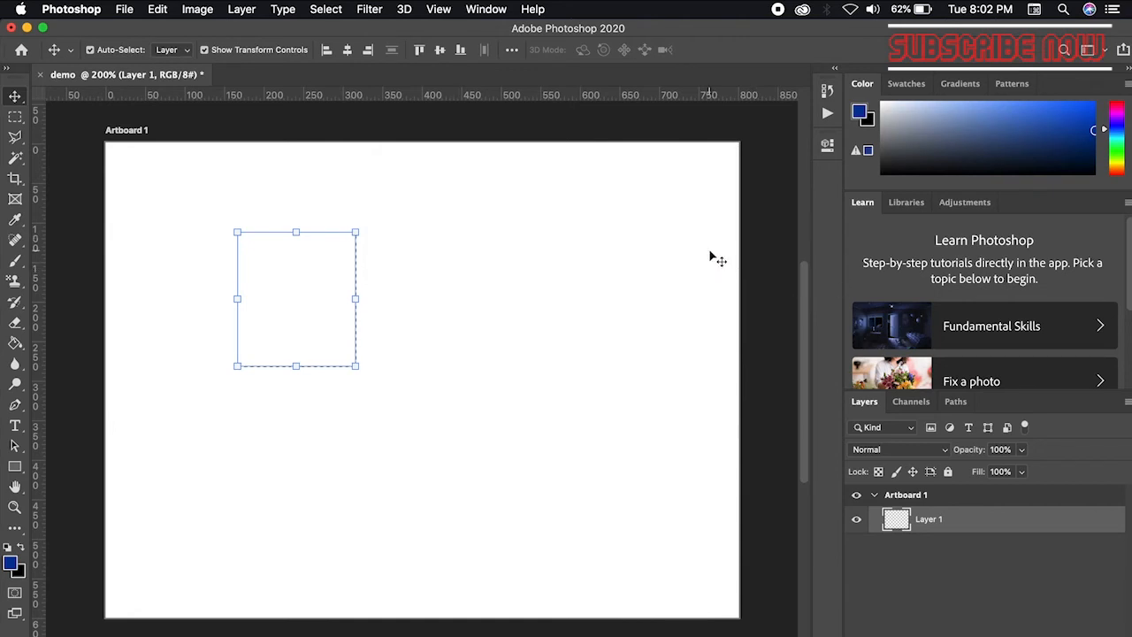
{"action": "left_click", "coordinate": [354, 233]}
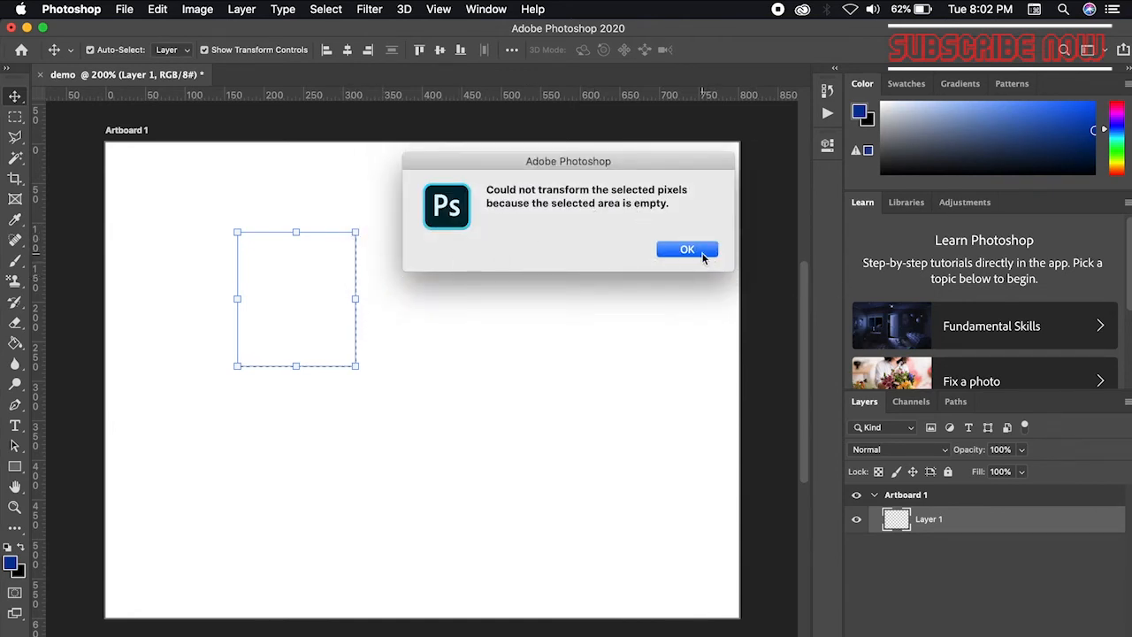
{"action": "left_click", "coordinate": [703, 253]}
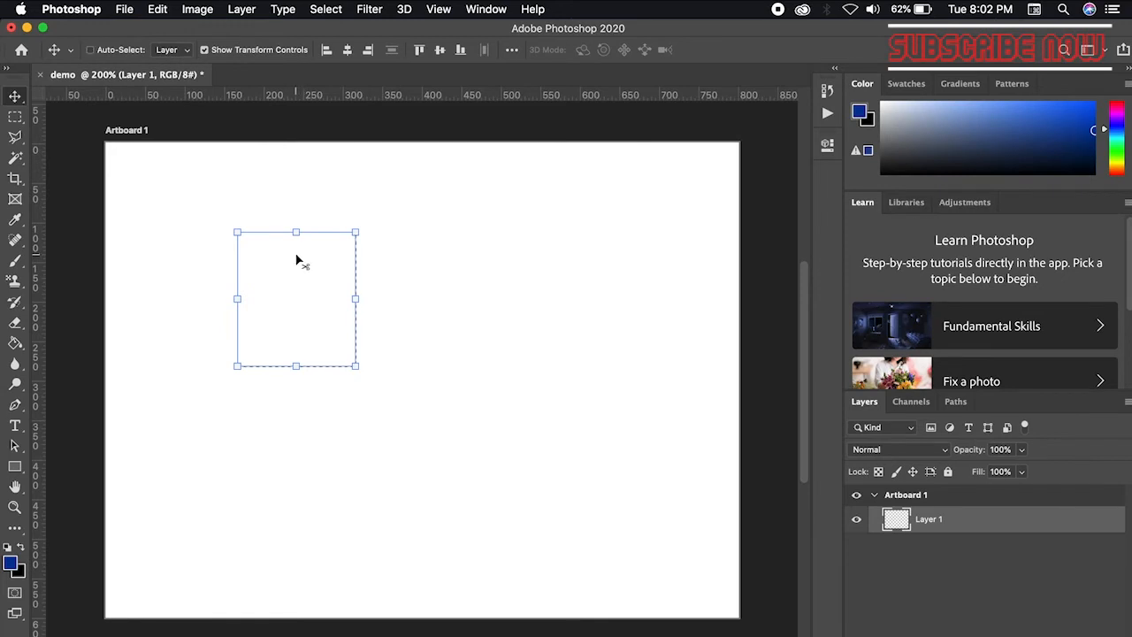
{"action": "key", "text": "super+z"}
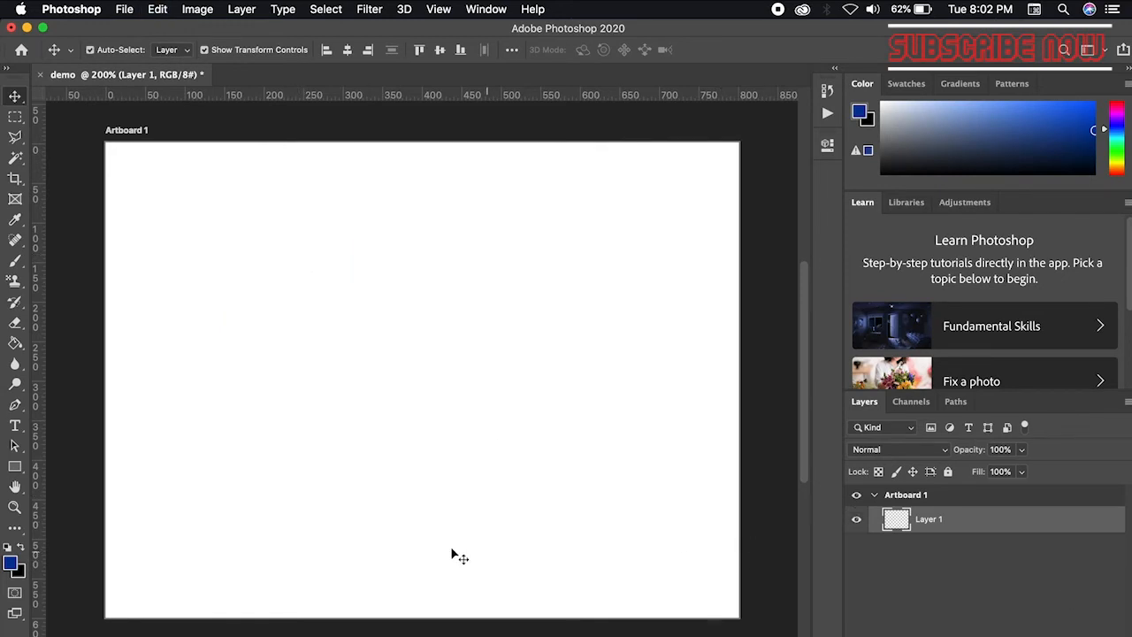
- Fill Layer 1 with a grey linear gradient running diagonally across the artboard
{"action": "left_click_drag", "start_coordinate": [15, 343], "coordinate": [56, 347]}
{"action": "left_click_drag", "start_coordinate": [259, 334], "coordinate": [310, 426]}
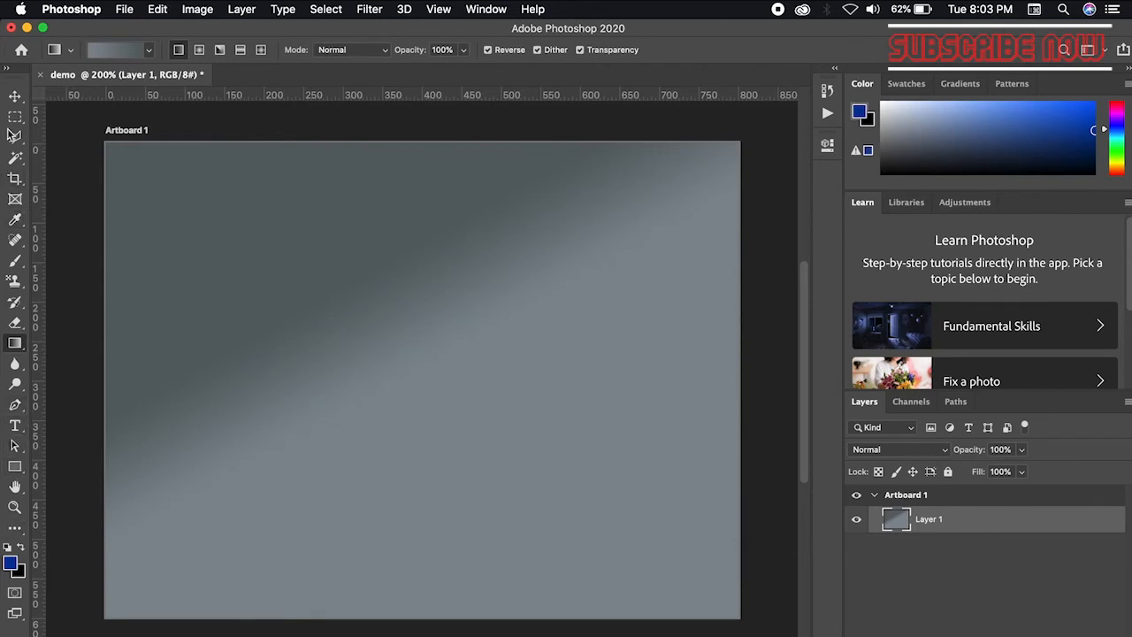
- Draw a rectangular marquee about 185 × 127 px left of the artboard's center and fill it with the blue foreground color at 100% opacity
{"action": "left_click_drag", "start_coordinate": [15, 116], "coordinate": [62, 121]}
{"action": "left_click_drag", "start_coordinate": [271, 281], "coordinate": [417, 381]}
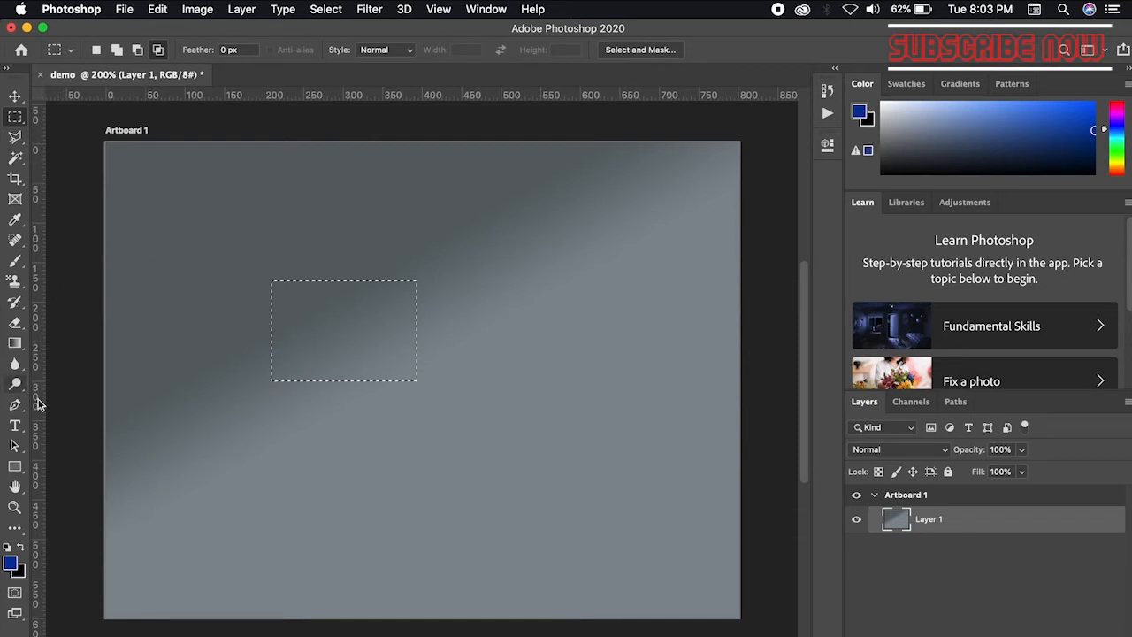
{"action": "right_click", "coordinate": [383, 320]}
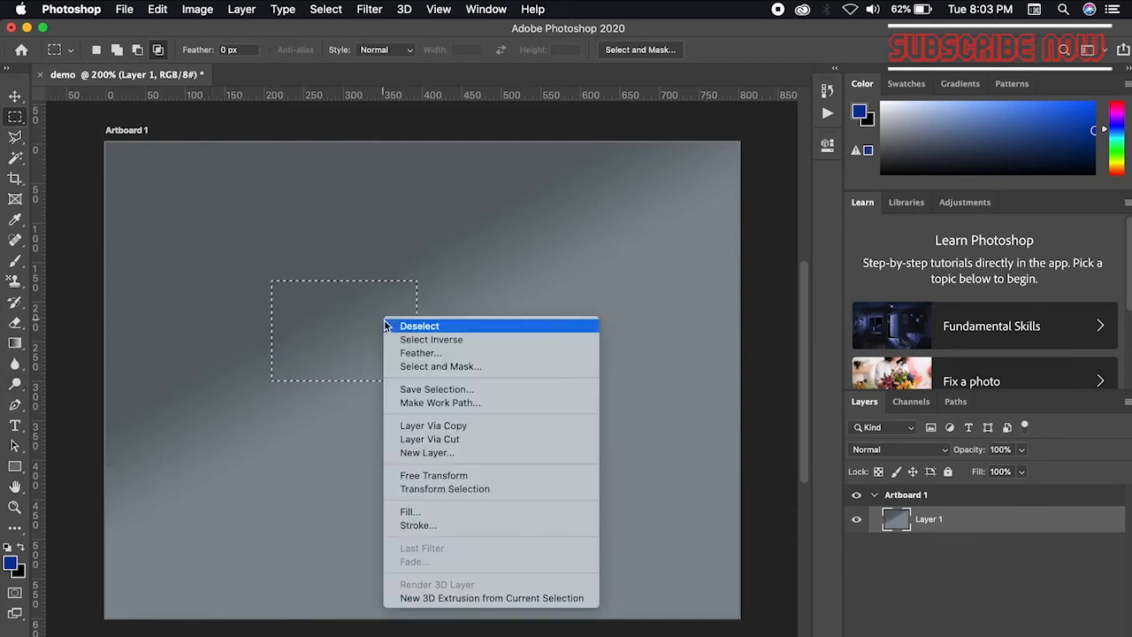
{"action": "left_click", "coordinate": [434, 512]}
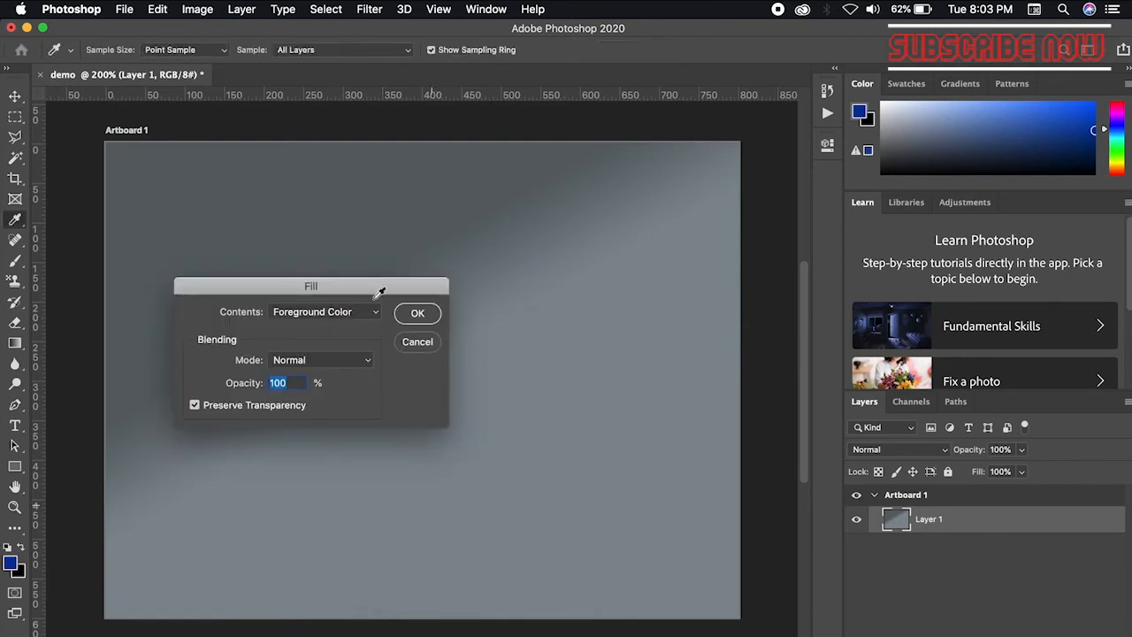
{"action": "left_click", "coordinate": [416, 314]}
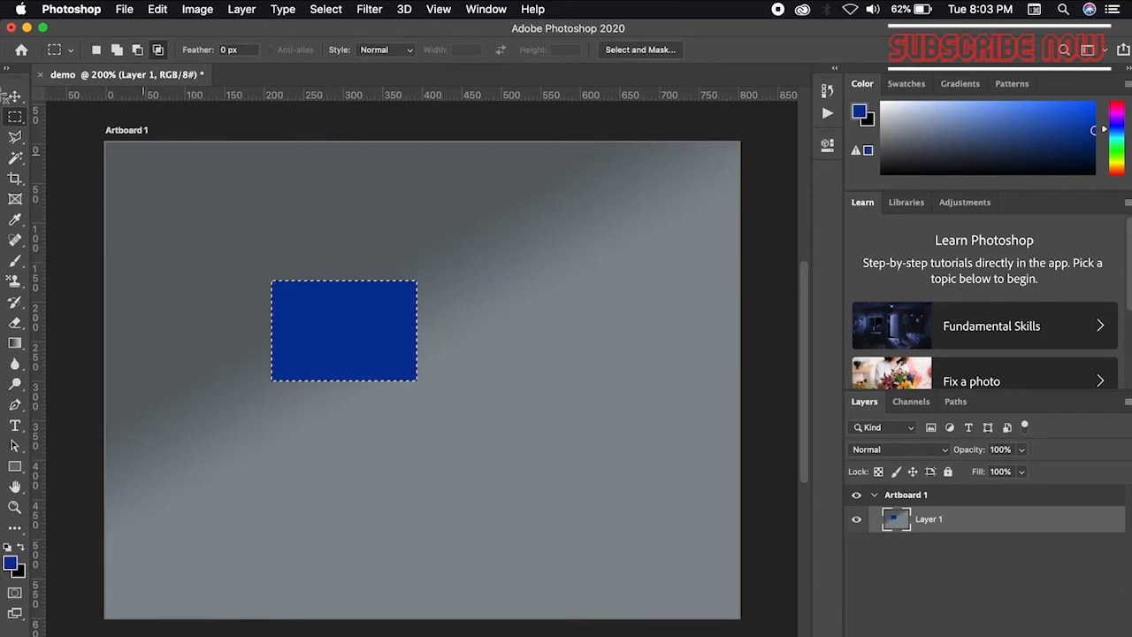
- Distort the selected blue rectangle into an irregular four-sided shape by moving its corners and its right side inward, and apply the transform
{"action": "left_click_drag", "start_coordinate": [15, 95], "coordinate": [84, 107]}
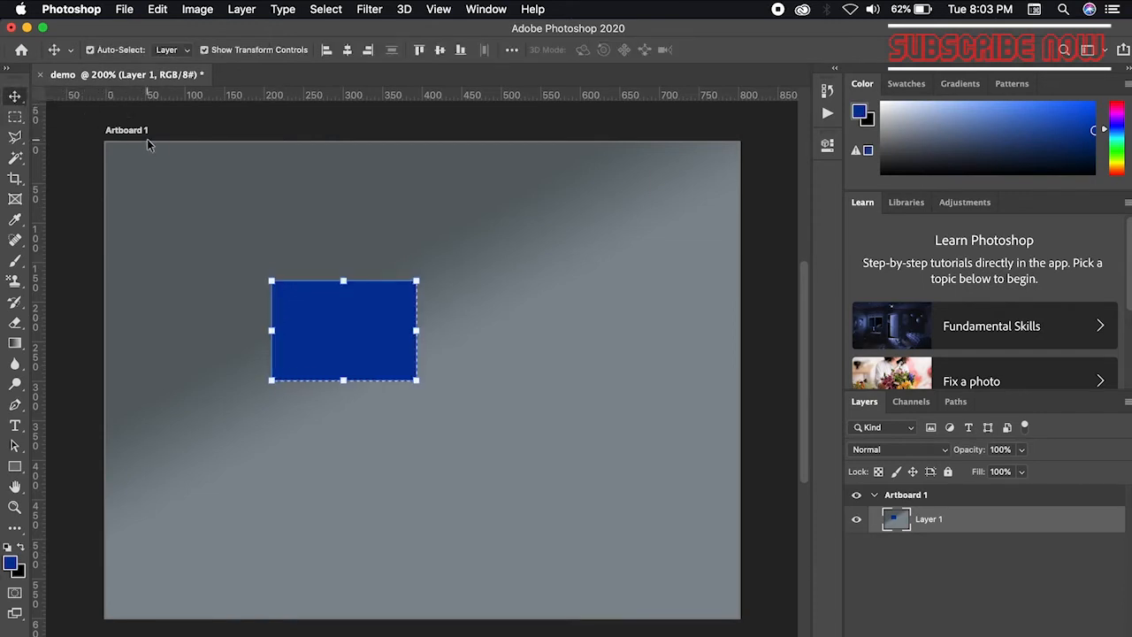
{"action": "key", "text": "super+t"}
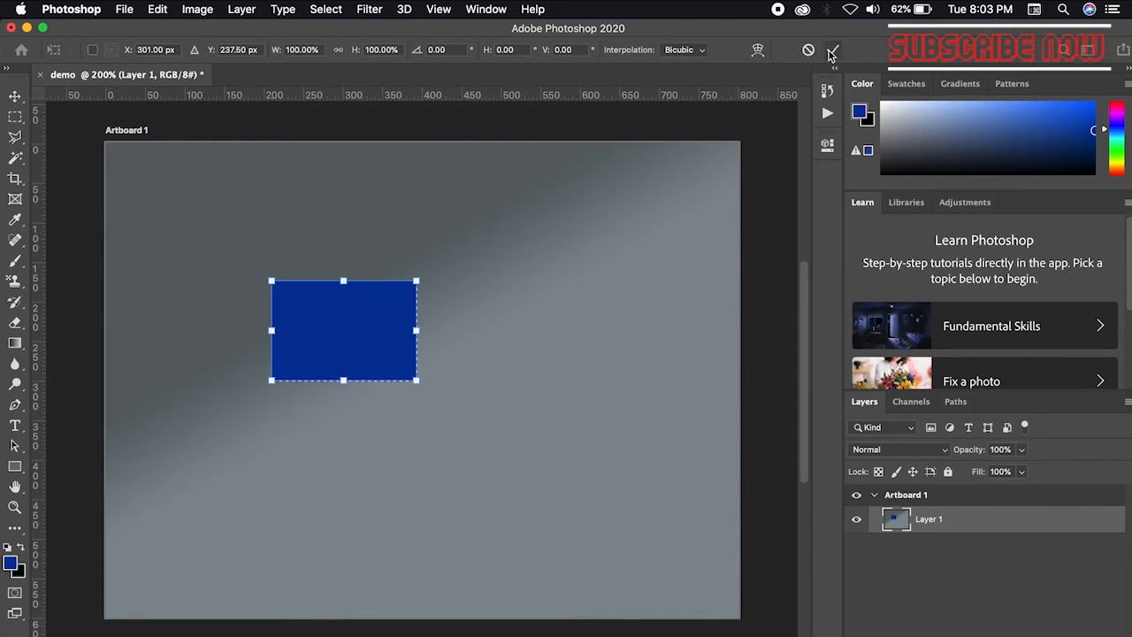
{"action": "right_click", "coordinate": [339, 305]}
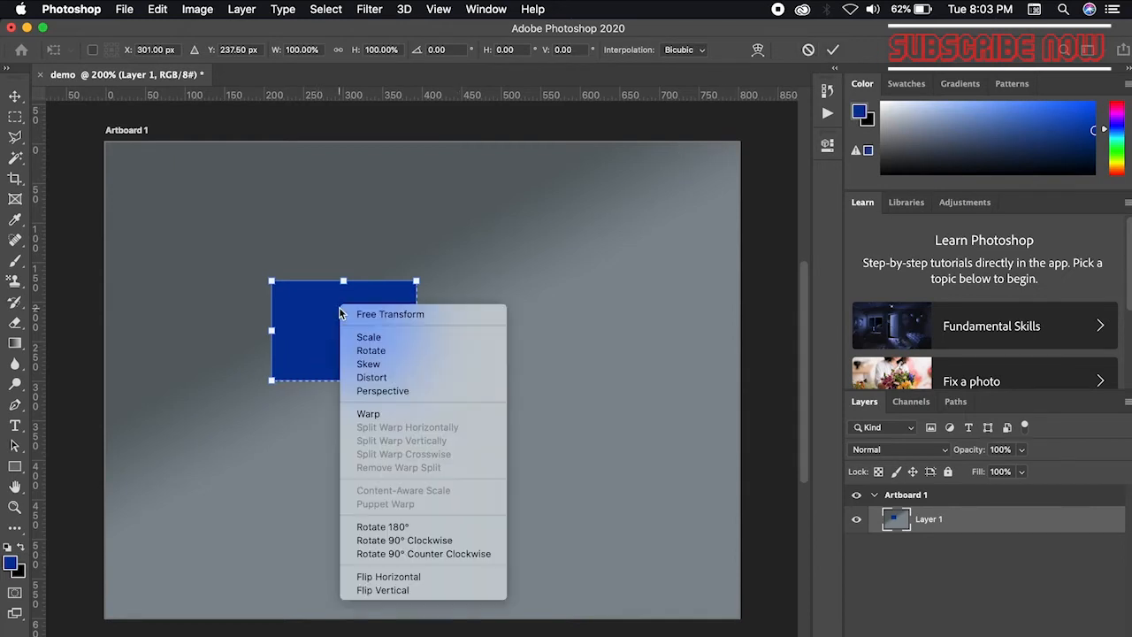
{"action": "left_click", "coordinate": [370, 379]}
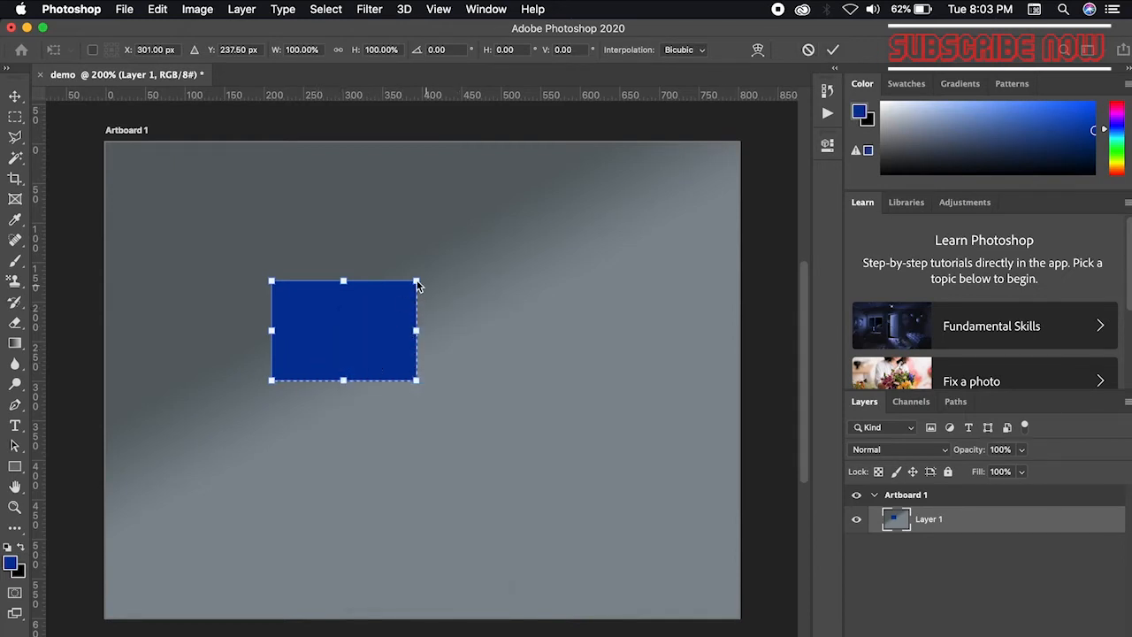
{"action": "left_click_drag", "start_coordinate": [416, 282], "coordinate": [356, 292]}
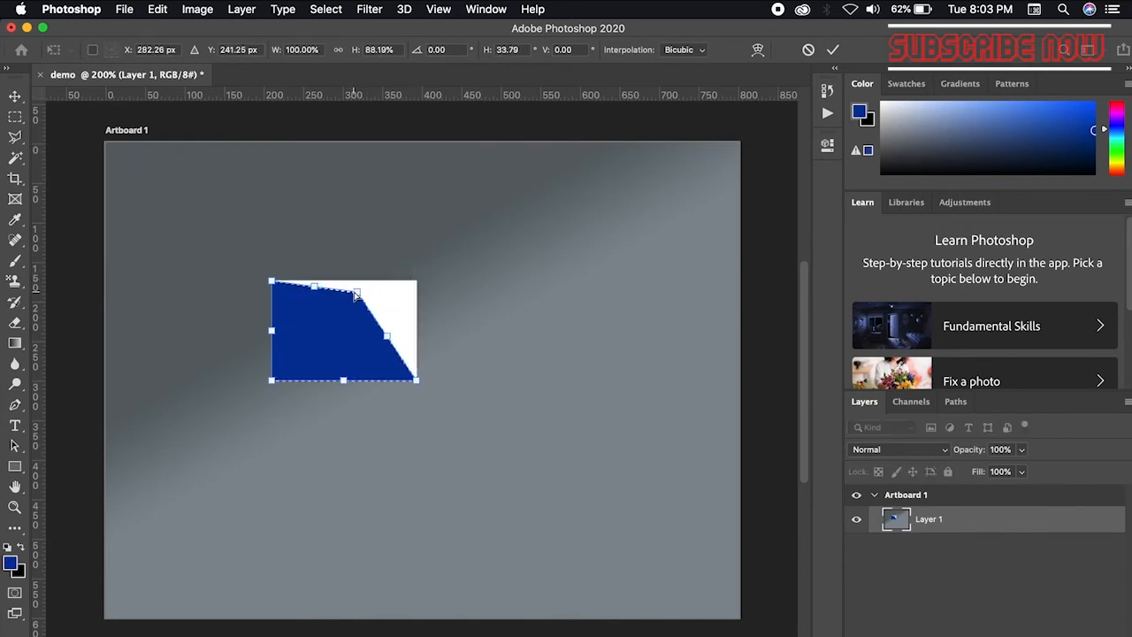
{"action": "left_click_drag", "start_coordinate": [271, 382], "coordinate": [275, 374]}
{"action": "mouse_move", "coordinate": [271, 283]}
{"action": "left_mouse_down"}
{"action": "mouse_move", "coordinate": [281, 292]}
{"action": "mouse_move", "coordinate": [270, 277]}
{"action": "left_mouse_up"}
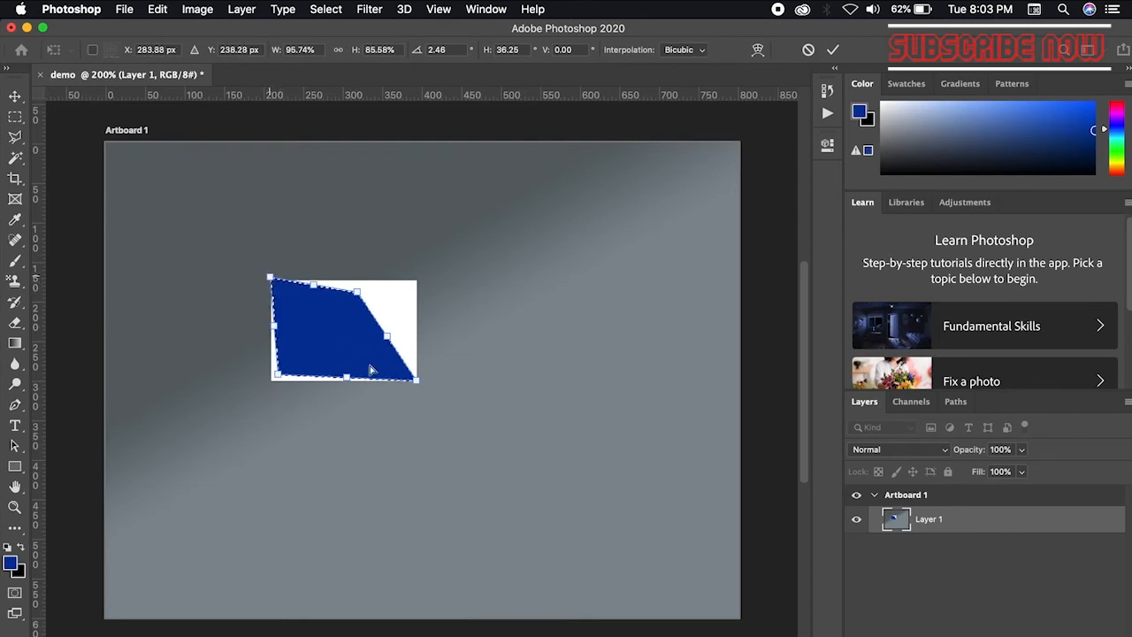
{"action": "left_click_drag", "start_coordinate": [386, 340], "coordinate": [367, 335]}
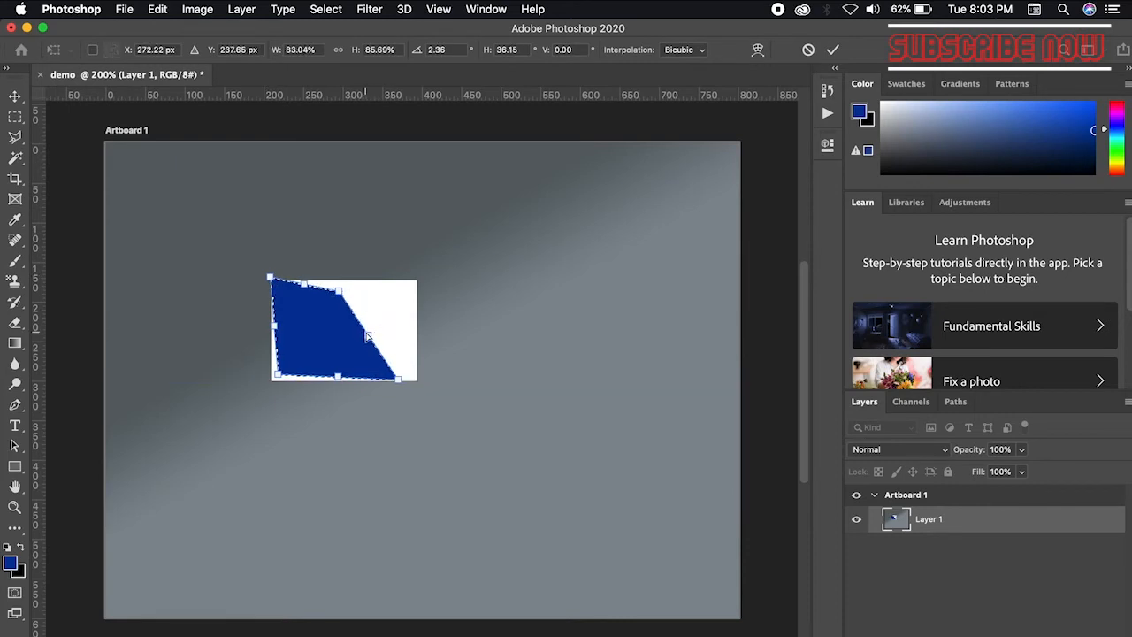
{"action": "left_click_drag", "start_coordinate": [275, 373], "coordinate": [284, 381]}
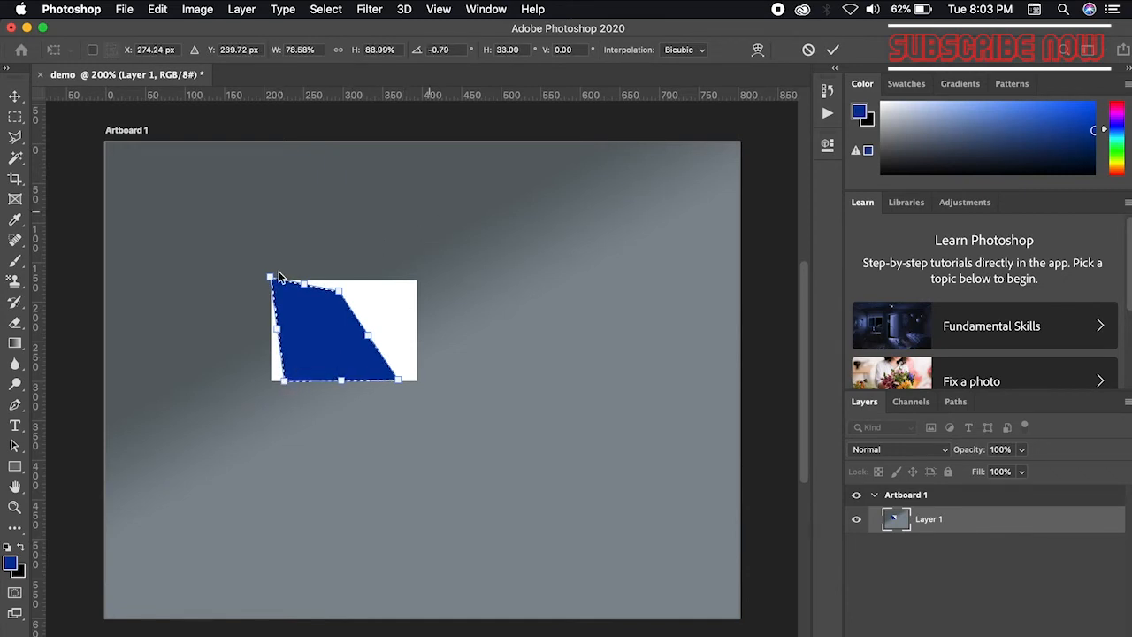
{"action": "left_click", "coordinate": [831, 53]}
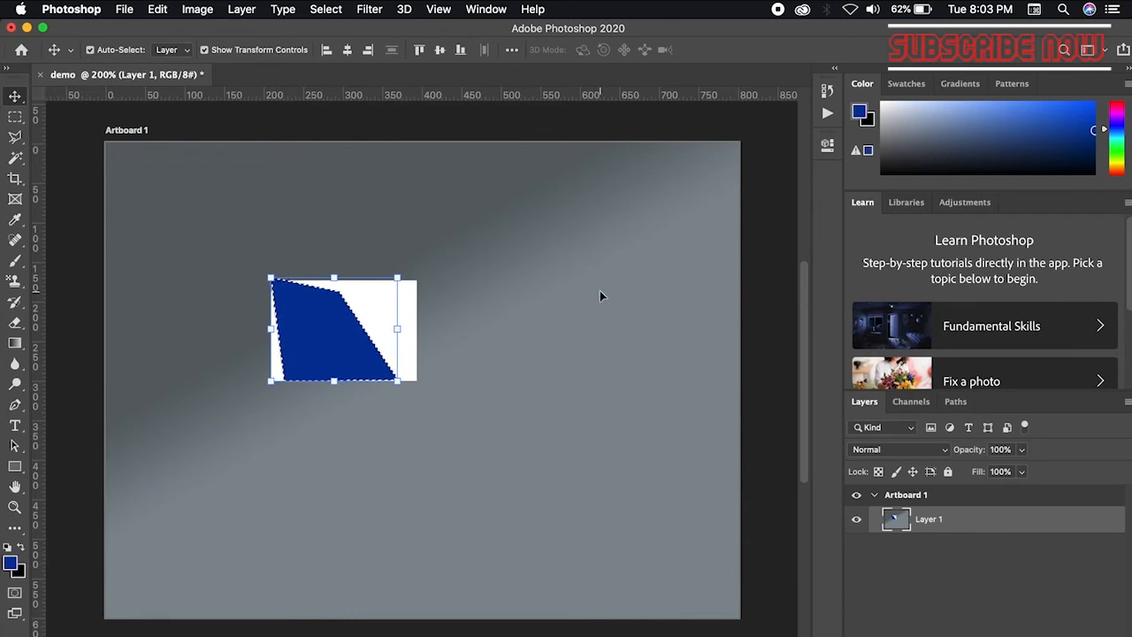
- Return to the Rectangular Marquee tool and deselect the distorted blue shape
{"action": "left_click", "coordinate": [15, 116]}
{"action": "left_click", "coordinate": [88, 116]}
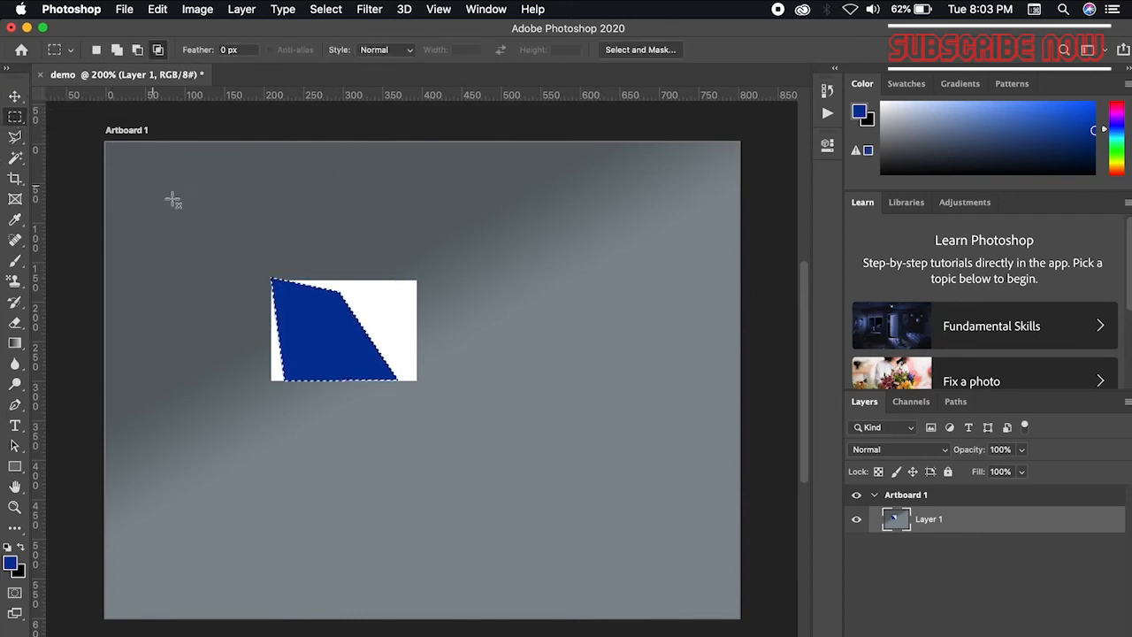
{"action": "right_click", "coordinate": [316, 302]}
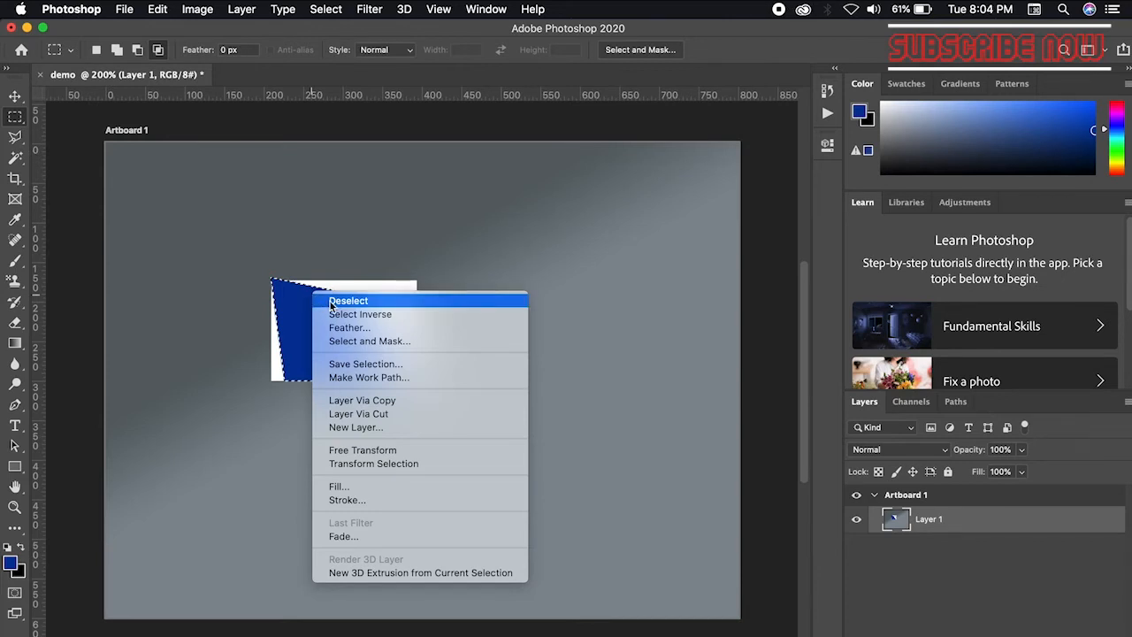
{"action": "left_click", "coordinate": [345, 300]}
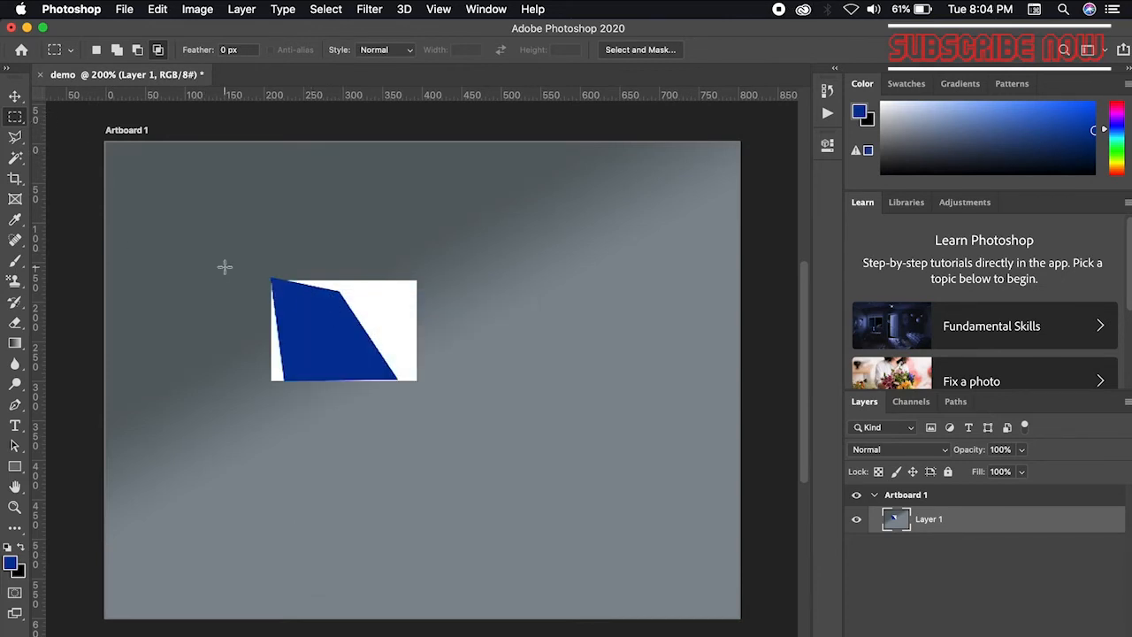
- Try to move the blue shape with the Move tool, undo the first move, and try again toward the upper right
{"action": "left_click", "coordinate": [14, 97]}
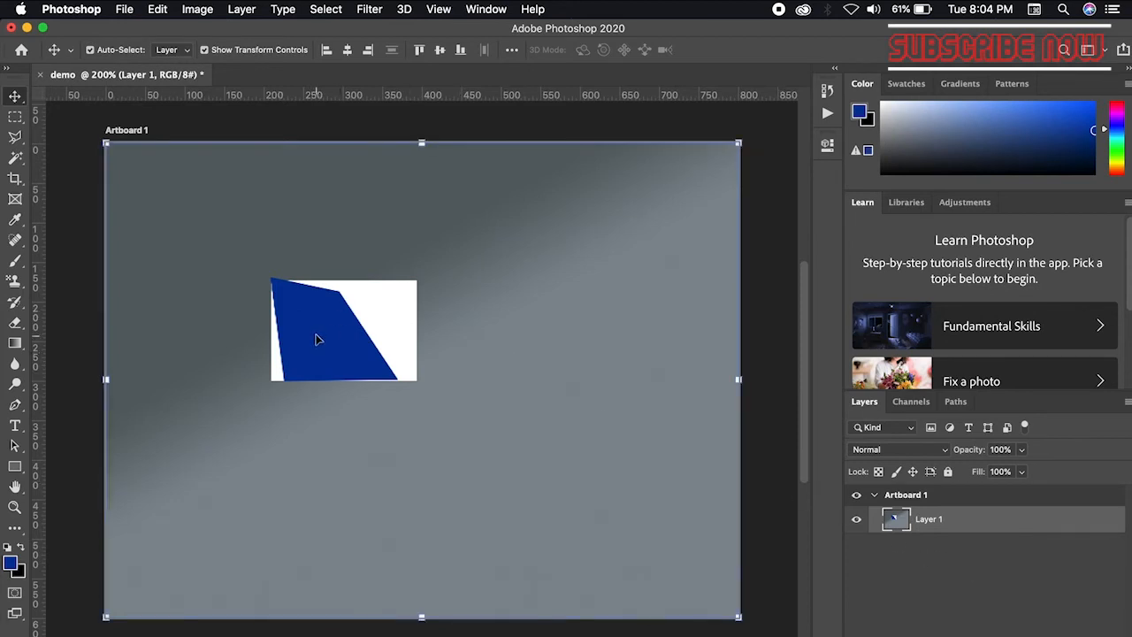
{"action": "left_click_drag", "start_coordinate": [291, 374], "coordinate": [283, 436]}
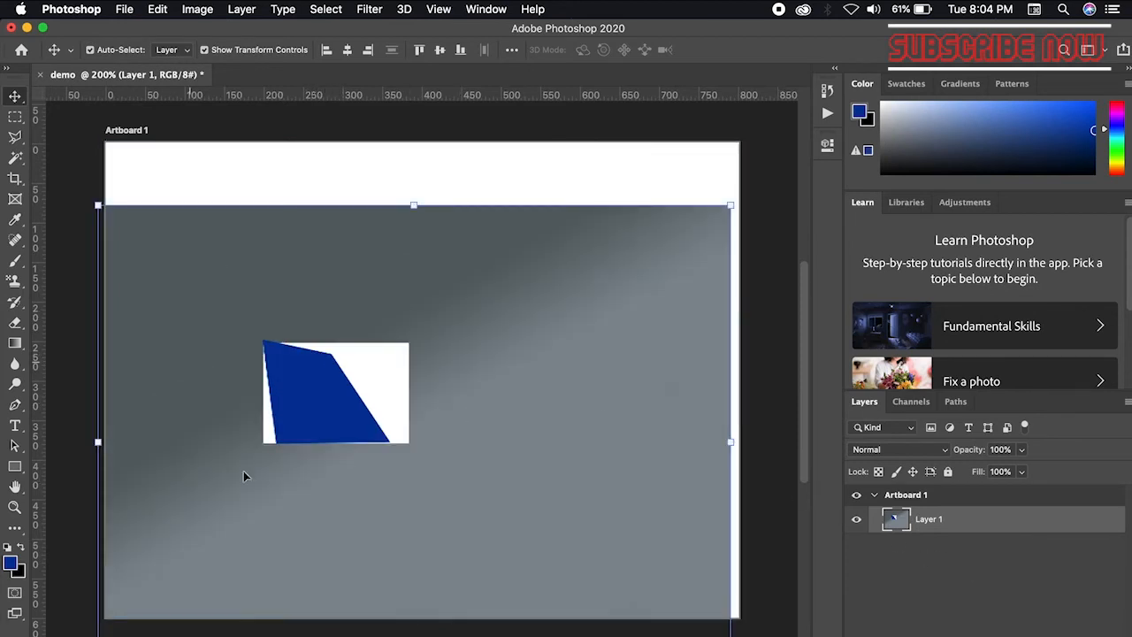
{"action": "key", "text": "super+z"}
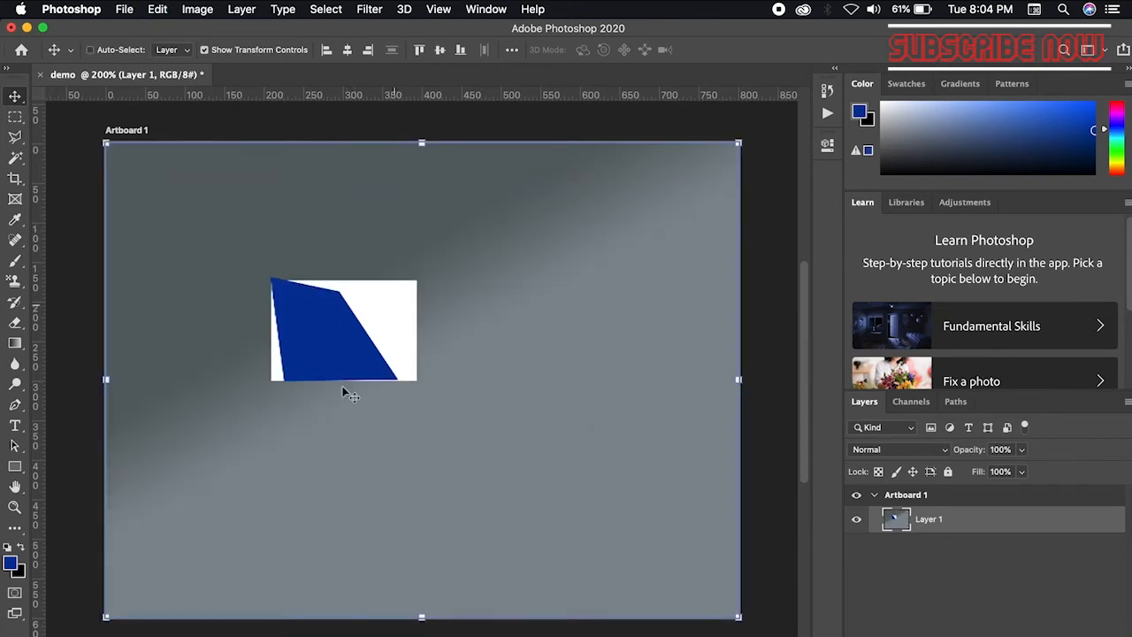
{"action": "left_click_drag", "start_coordinate": [461, 285], "coordinate": [618, 245]}
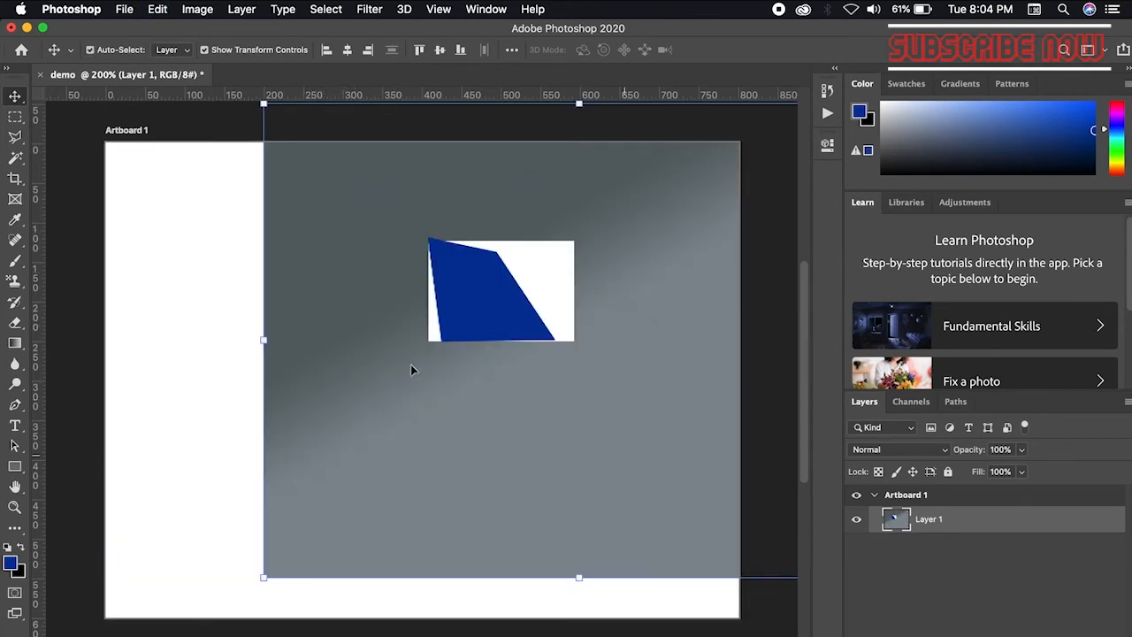
- Undo the move, distortion, blue fill and marquee selection until only the gradient remains on Layer 1
{"action": "key", "text": "super+z"}
{"action": "key", "text": "super+z"}
{"action": "key", "text": "super+z"}
{"action": "key", "text": "super+z"}
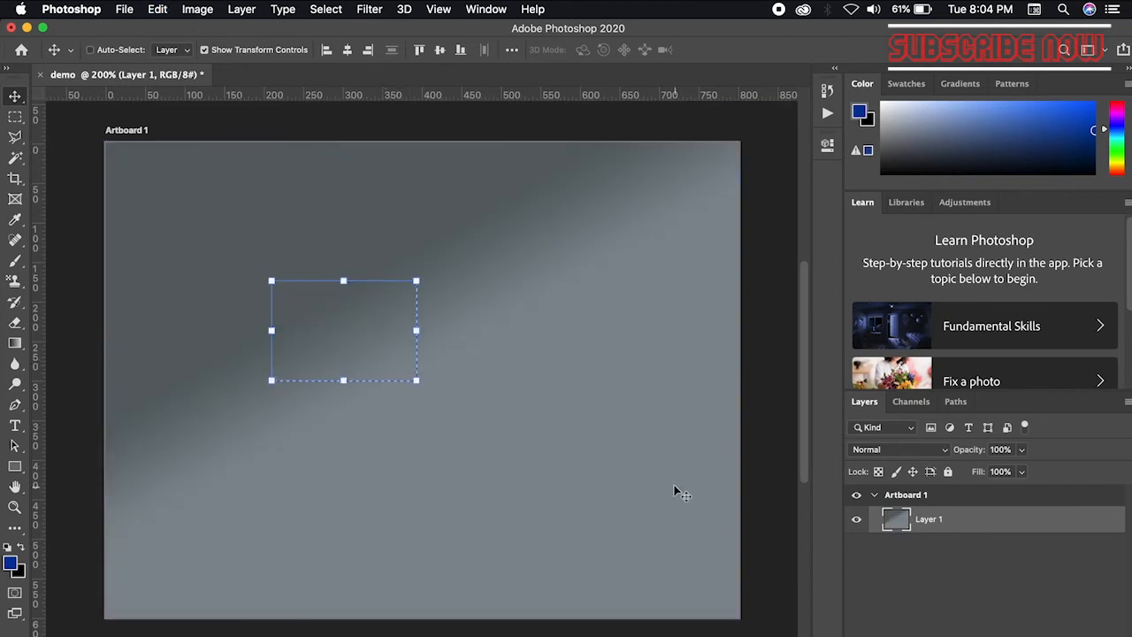
{"action": "key", "text": "super+z"}
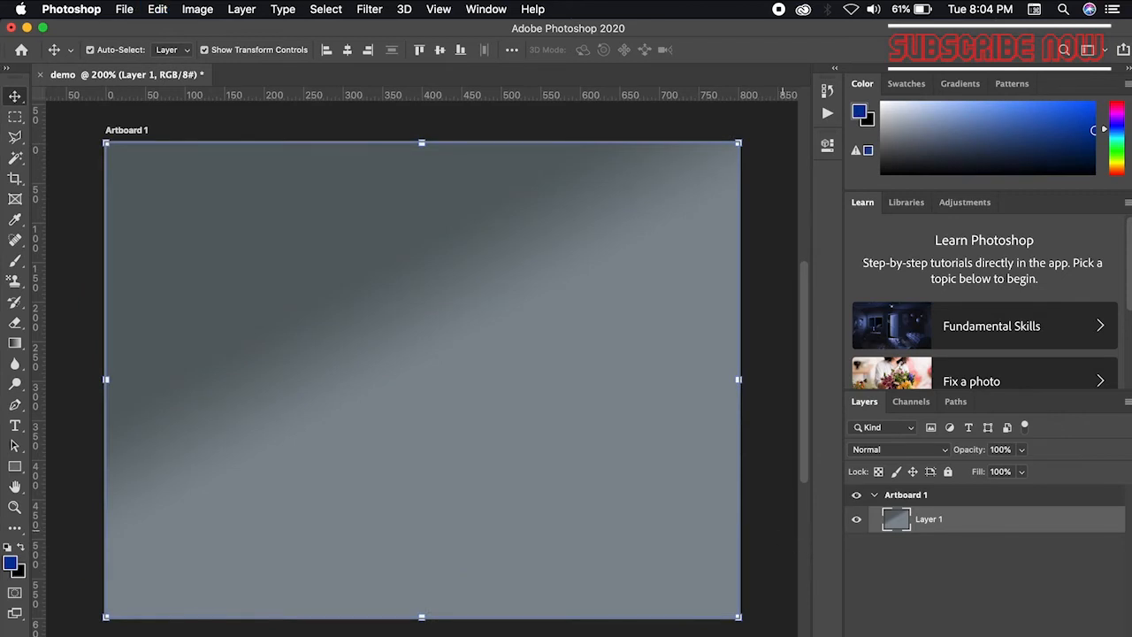
- Create a new layer above Layer 1 and draw a rectangular marquee about 260 × 195 px near the artboard's center
{"action": "key", "text": "shift+super+alt+n"}
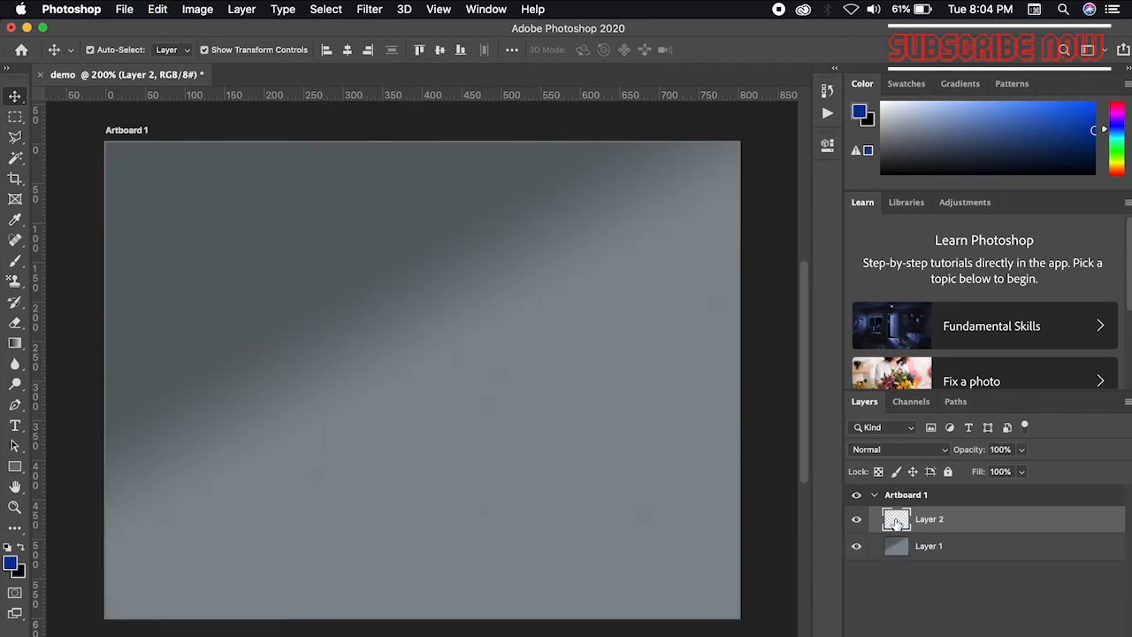
{"action": "left_click", "coordinate": [18, 118]}
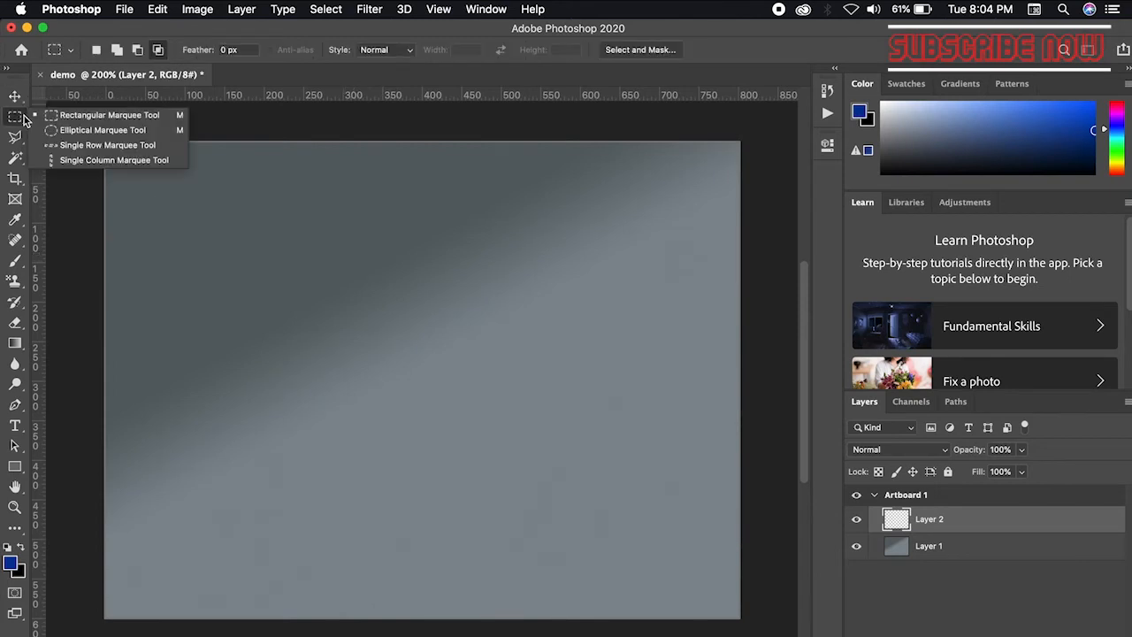
{"action": "left_click", "coordinate": [78, 121]}
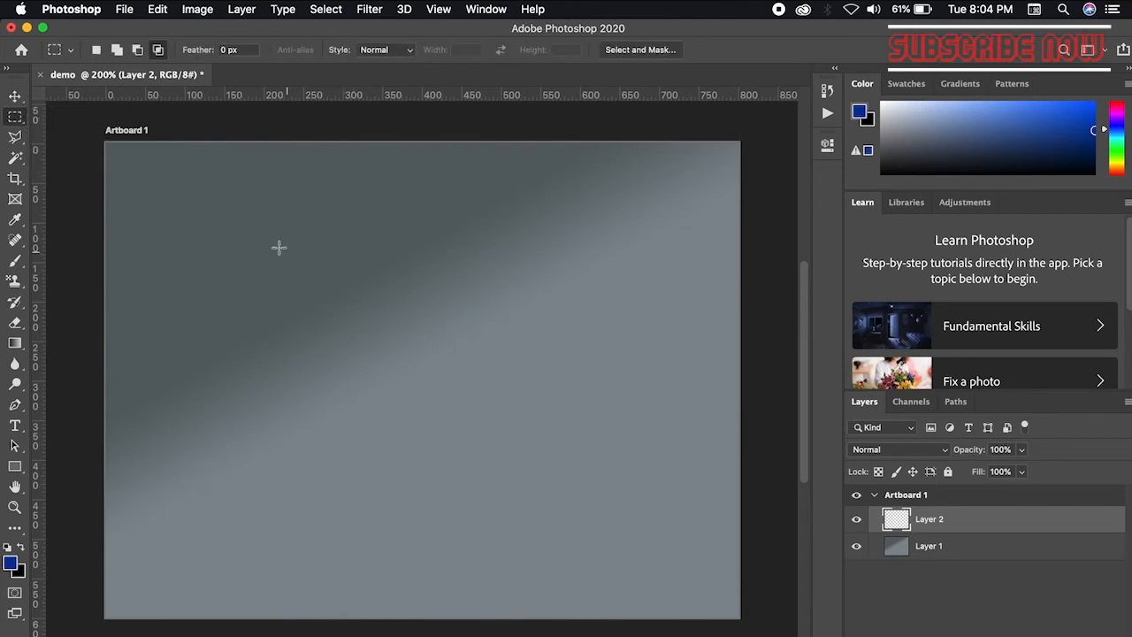
{"action": "left_click_drag", "start_coordinate": [274, 272], "coordinate": [479, 426]}
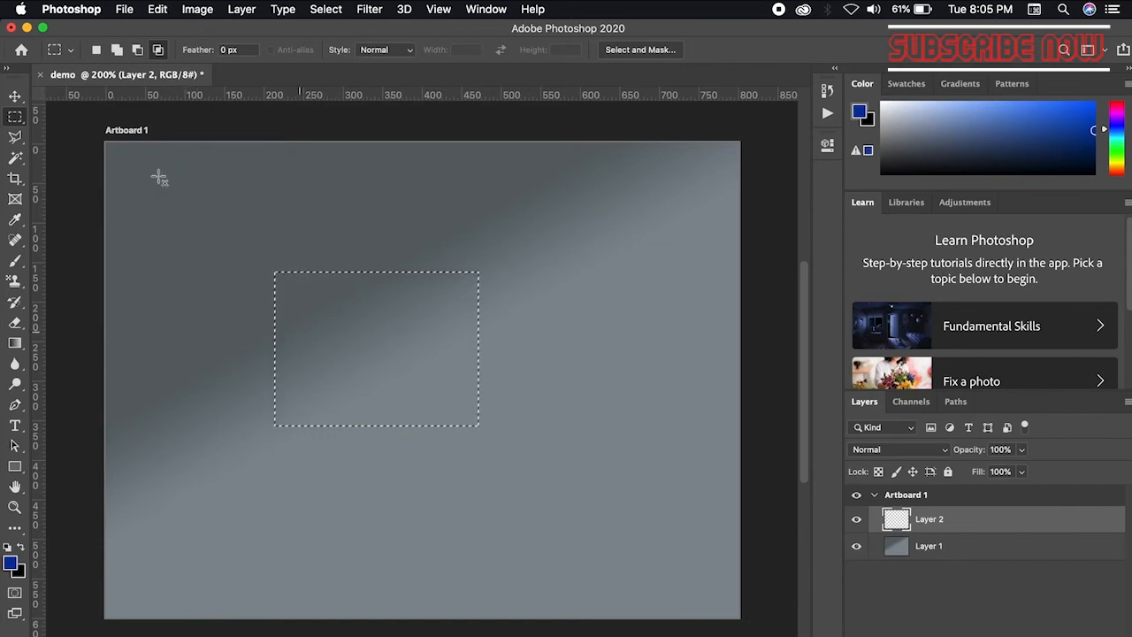
- View the available marquee tools and deselect the current rectangular selection
{"action": "left_click", "coordinate": [20, 118]}
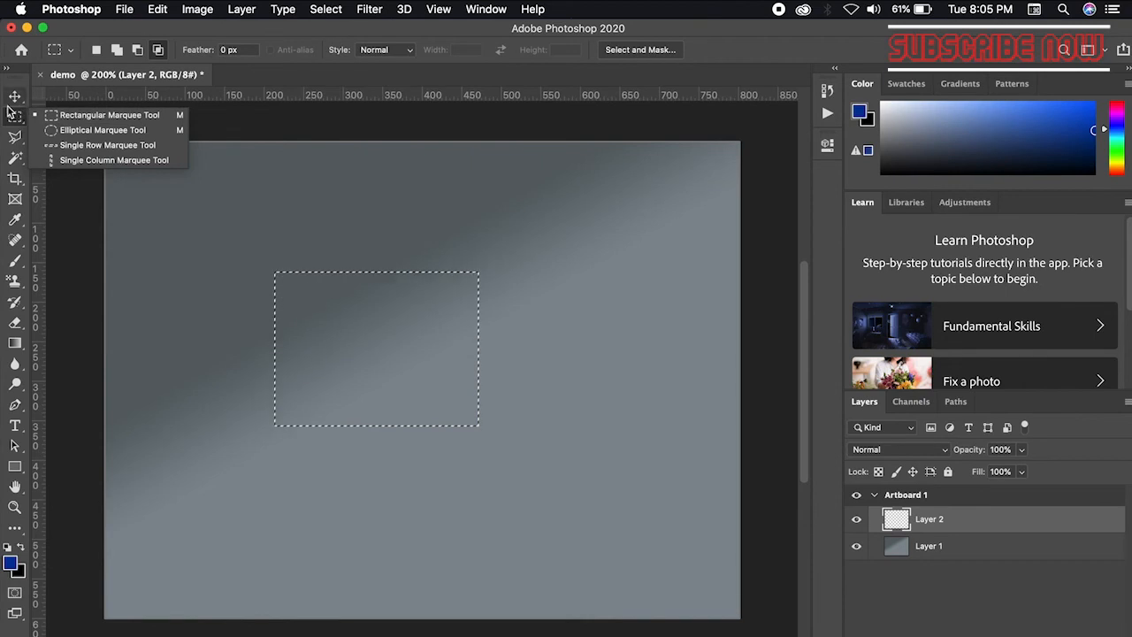
{"action": "left_click", "coordinate": [11, 113]}
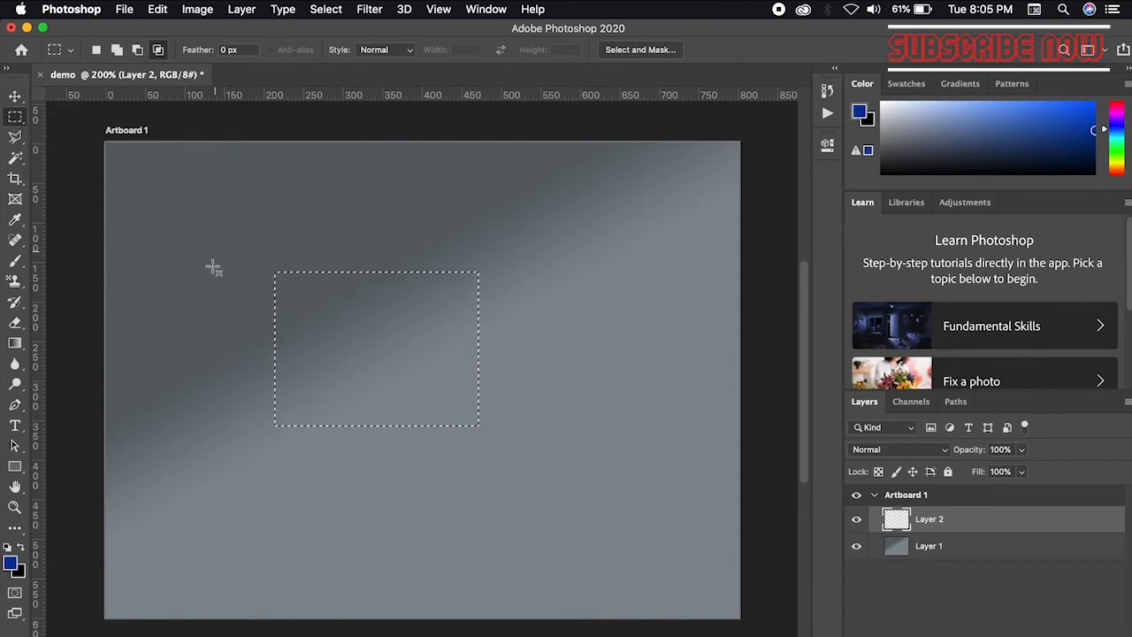
{"action": "right_click", "coordinate": [364, 325]}
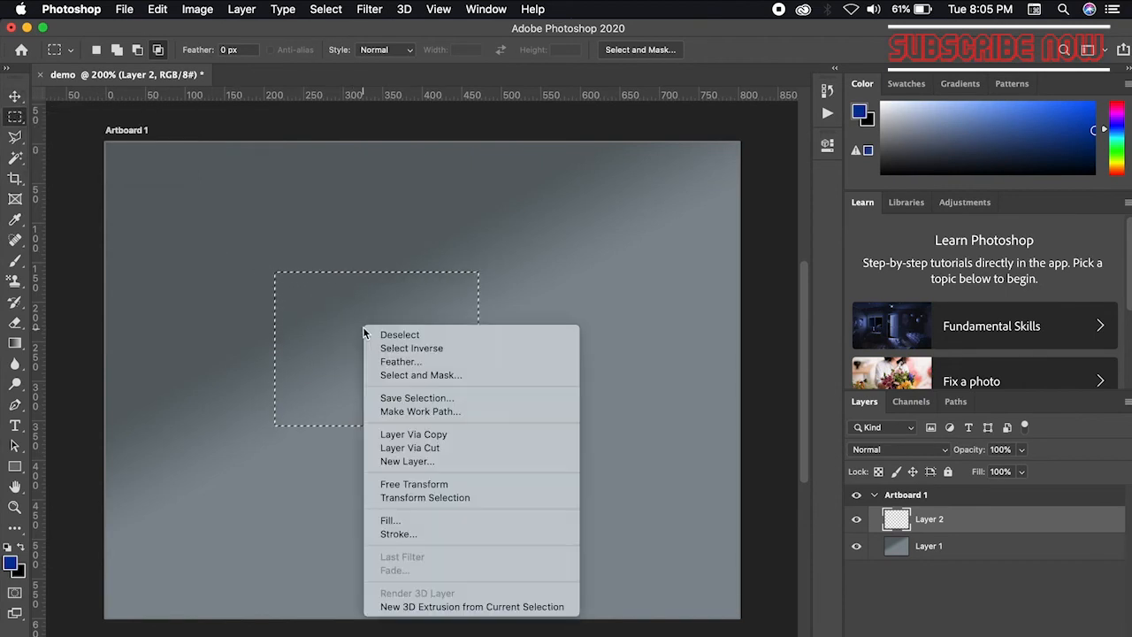
{"action": "left_click", "coordinate": [415, 334]}
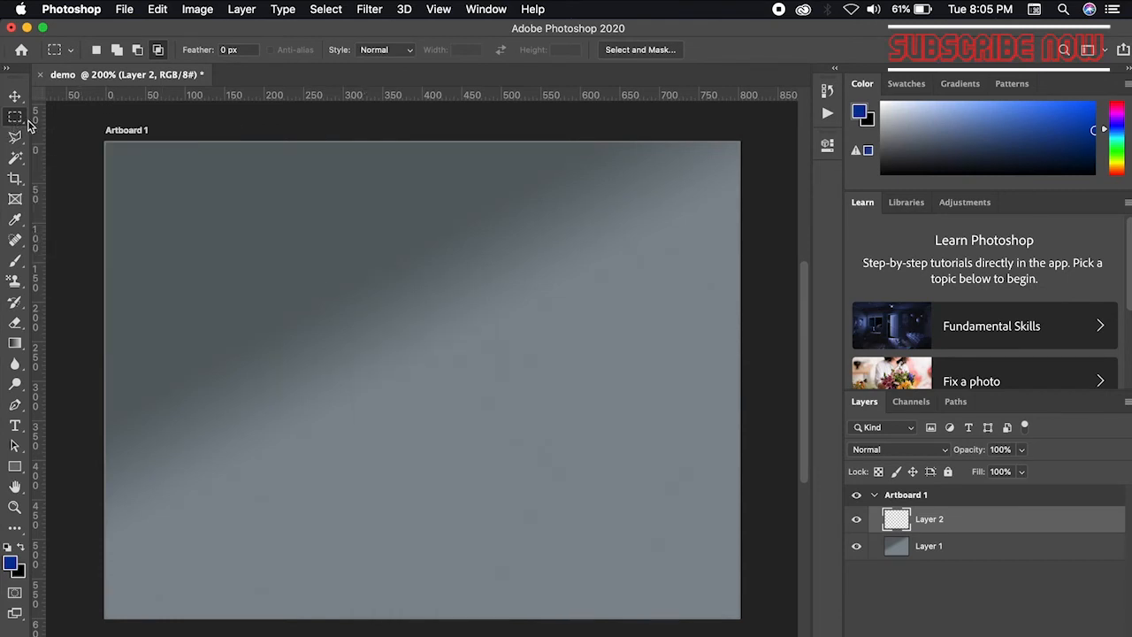
- Draw a rectangular marquee about 370 × 245 px on Layer 2 and try to fill it with the foreground color at 100% opacity, preserving transparency
{"action": "left_click_drag", "start_coordinate": [15, 116], "coordinate": [61, 114]}
{"action": "left_click_drag", "start_coordinate": [180, 227], "coordinate": [474, 419]}
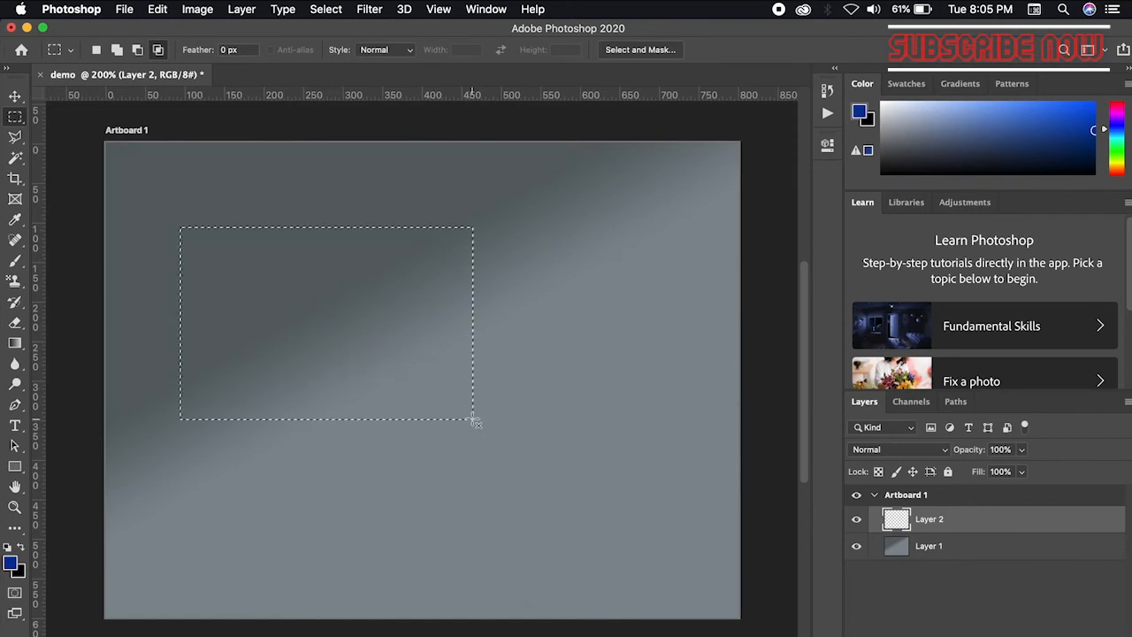
{"action": "right_click", "coordinate": [444, 369]}
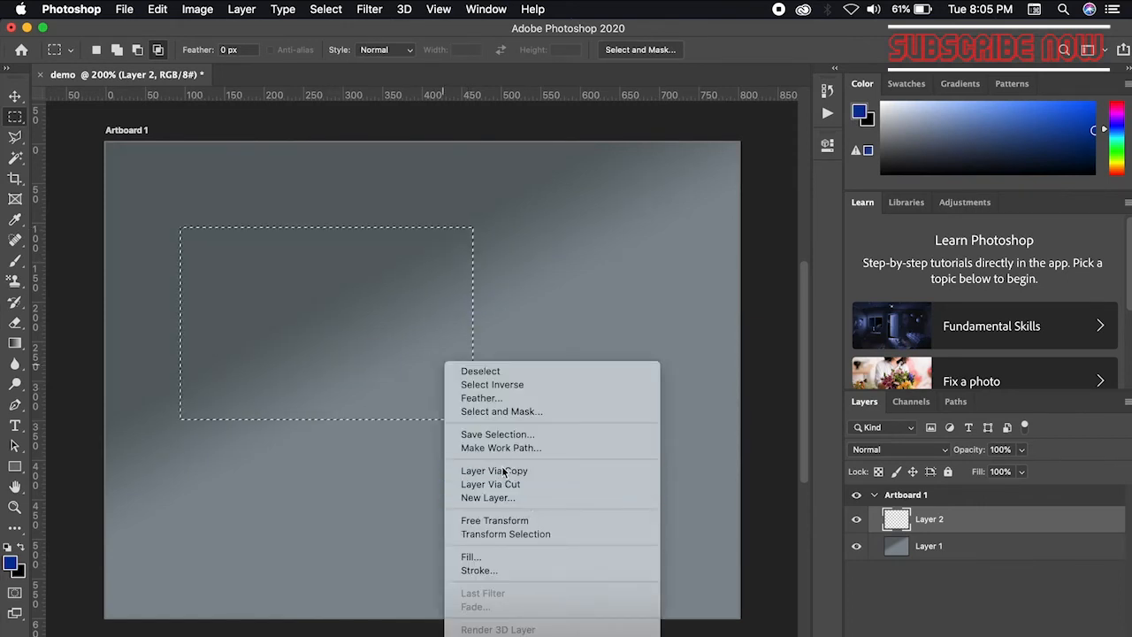
{"action": "left_click", "coordinate": [511, 558]}
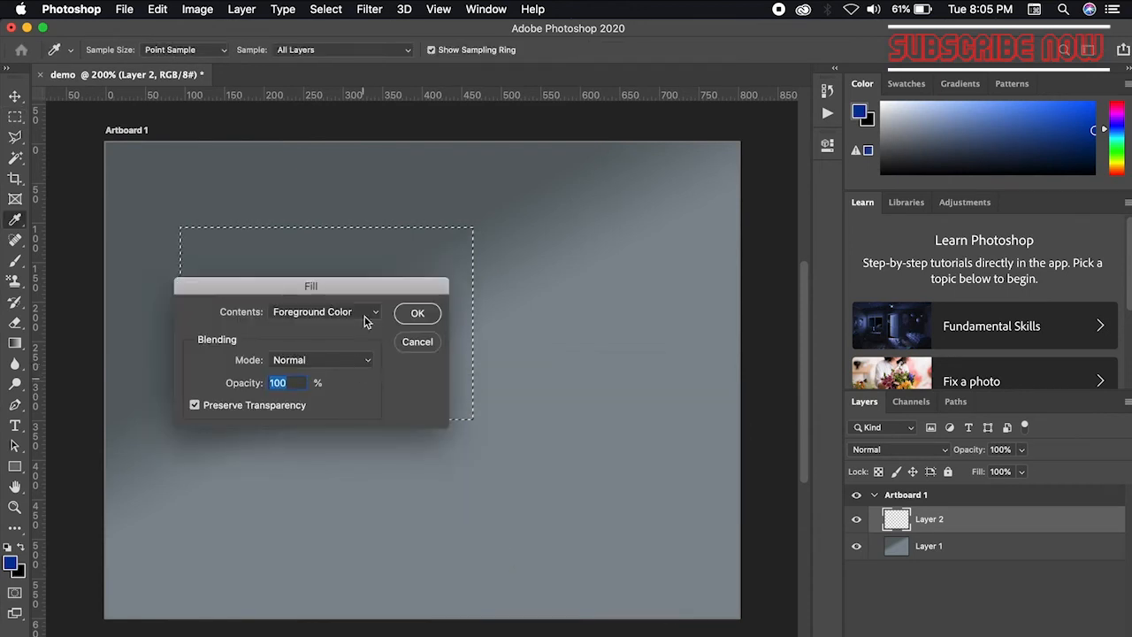
{"action": "left_click", "coordinate": [423, 314]}
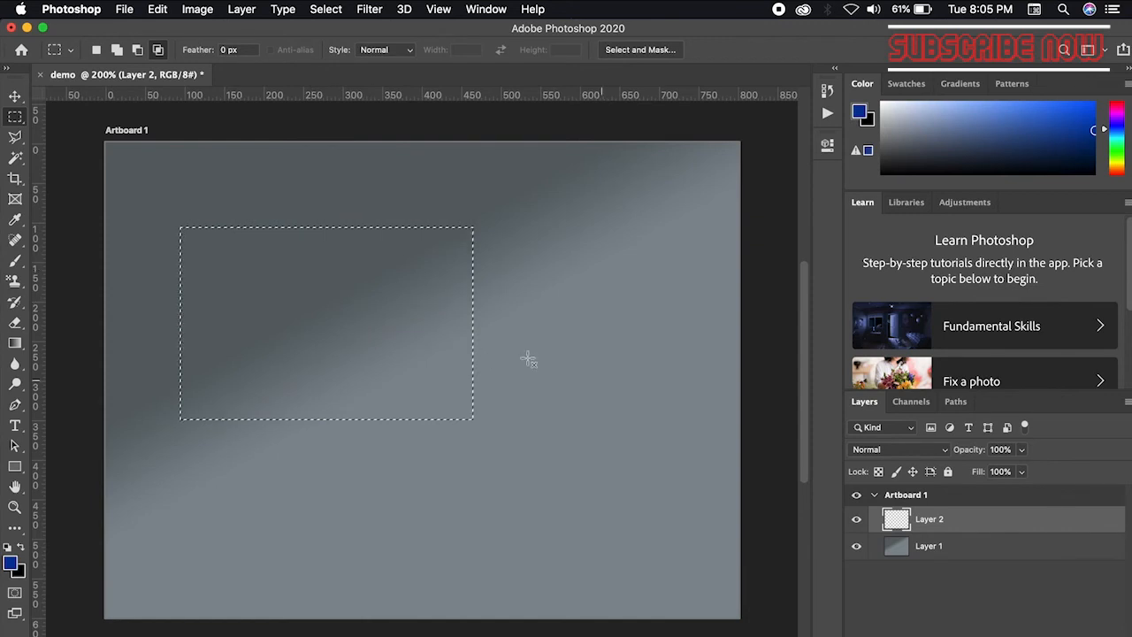
- Try again to fill the rectangular selection on Layer 2 with the foreground color at 100% opacity, preserving transparency, and deselect
{"action": "right_click", "coordinate": [350, 324]}
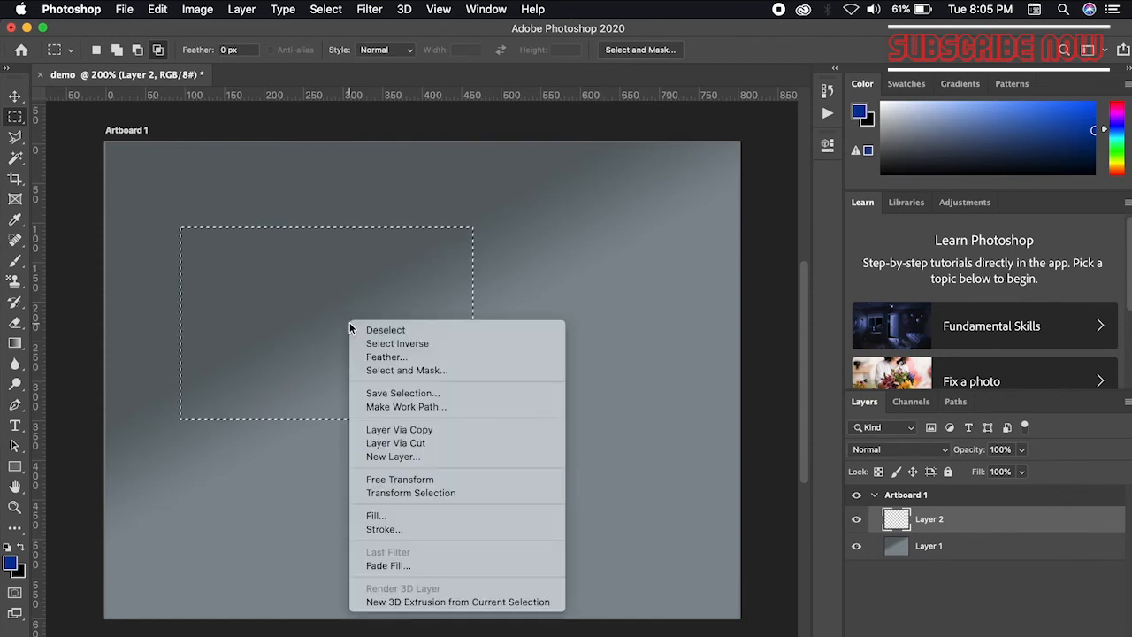
{"action": "left_click", "coordinate": [423, 515]}
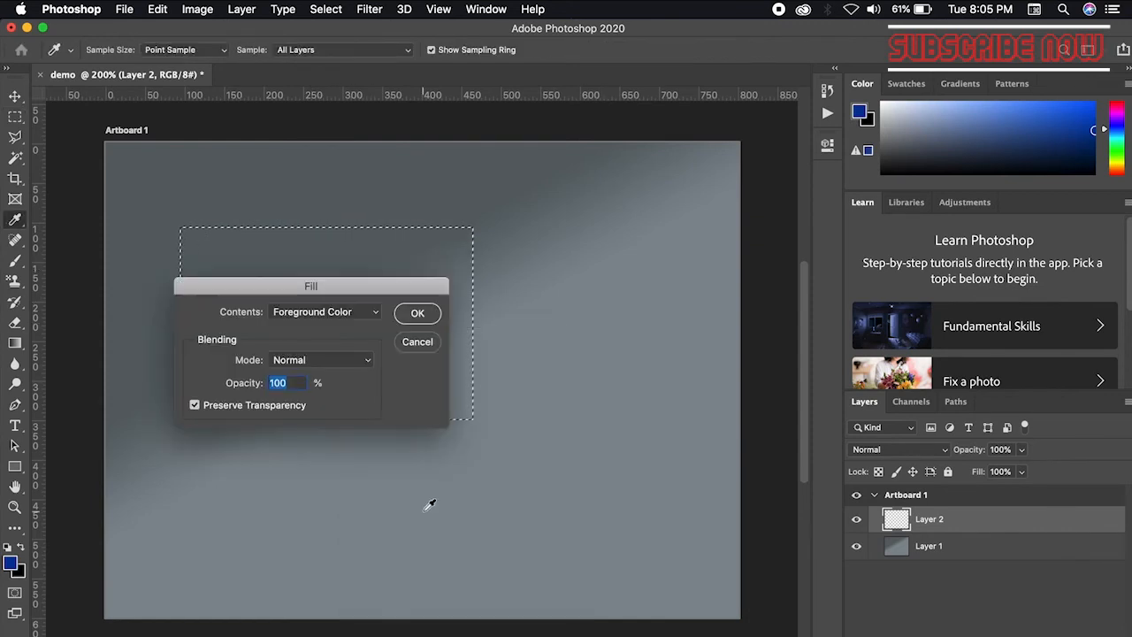
{"action": "left_click", "coordinate": [415, 319]}
{"action": "left_click", "coordinate": [487, 367]}
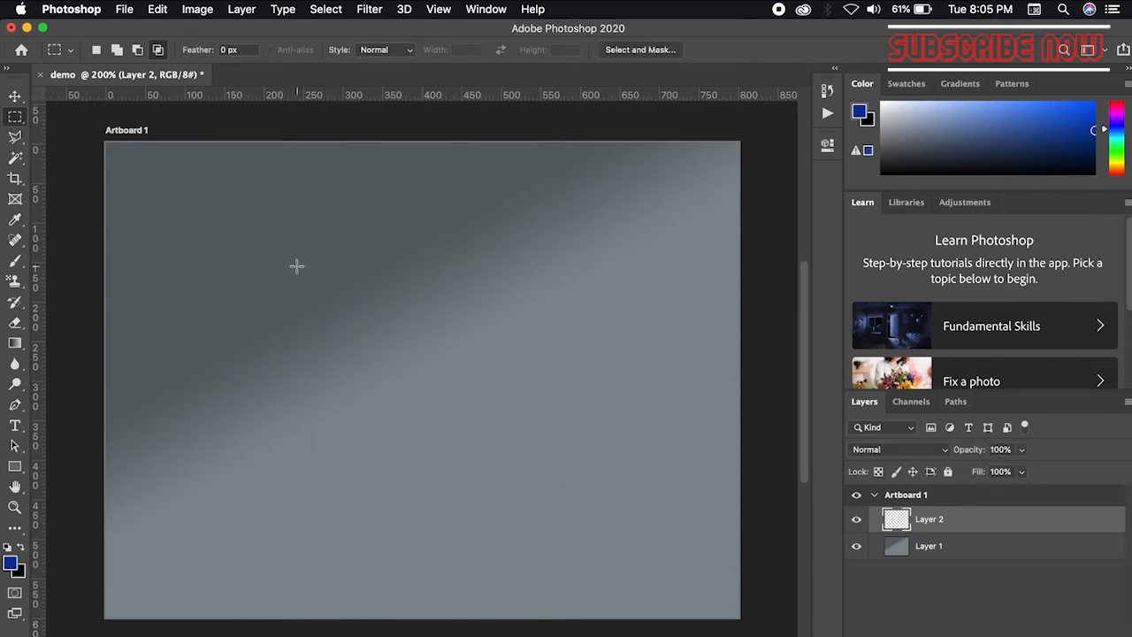
- Check Layer 2's visibility by toggling it and view the available marquee tools
{"action": "key", "text": "super+z"}
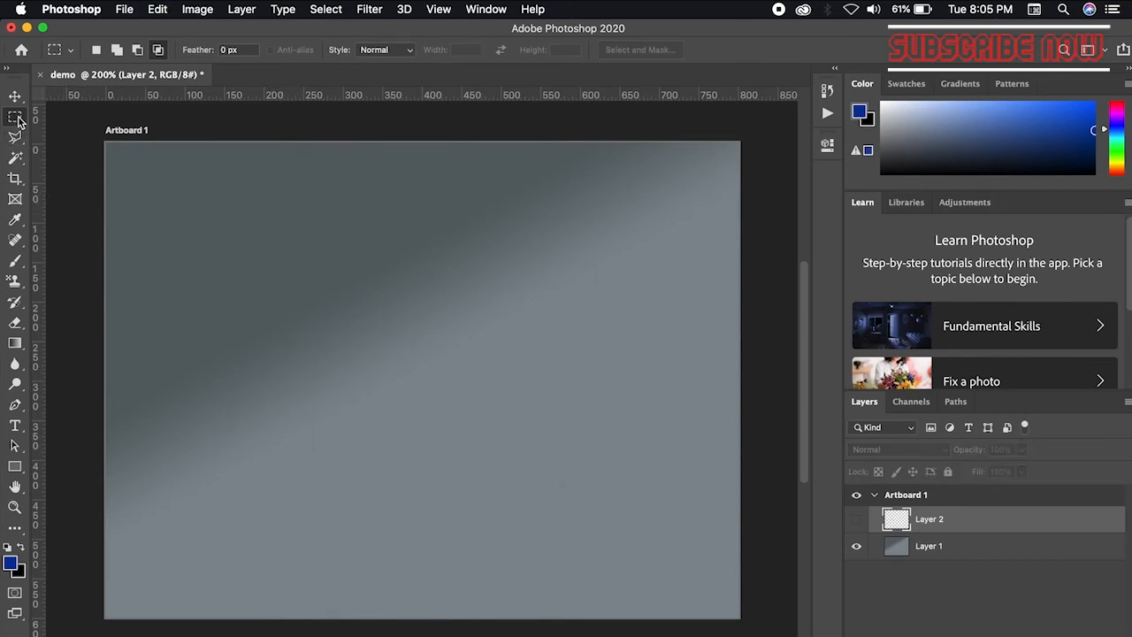
{"action": "right_click", "coordinate": [18, 120]}
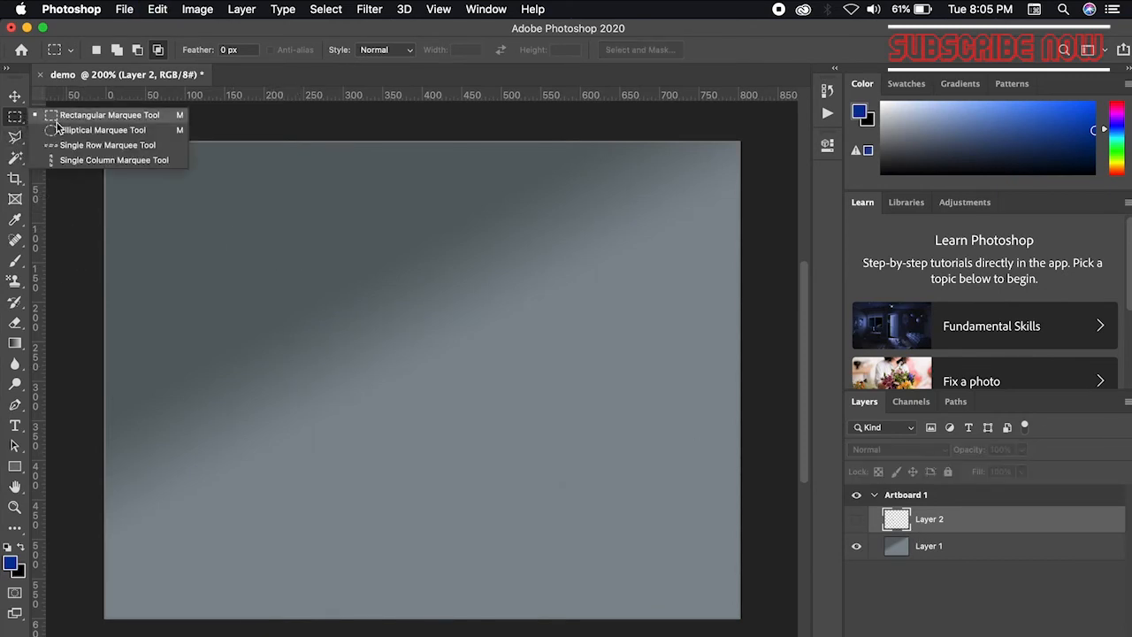
{"action": "left_click", "coordinate": [861, 523]}
{"action": "left_click", "coordinate": [857, 522]}
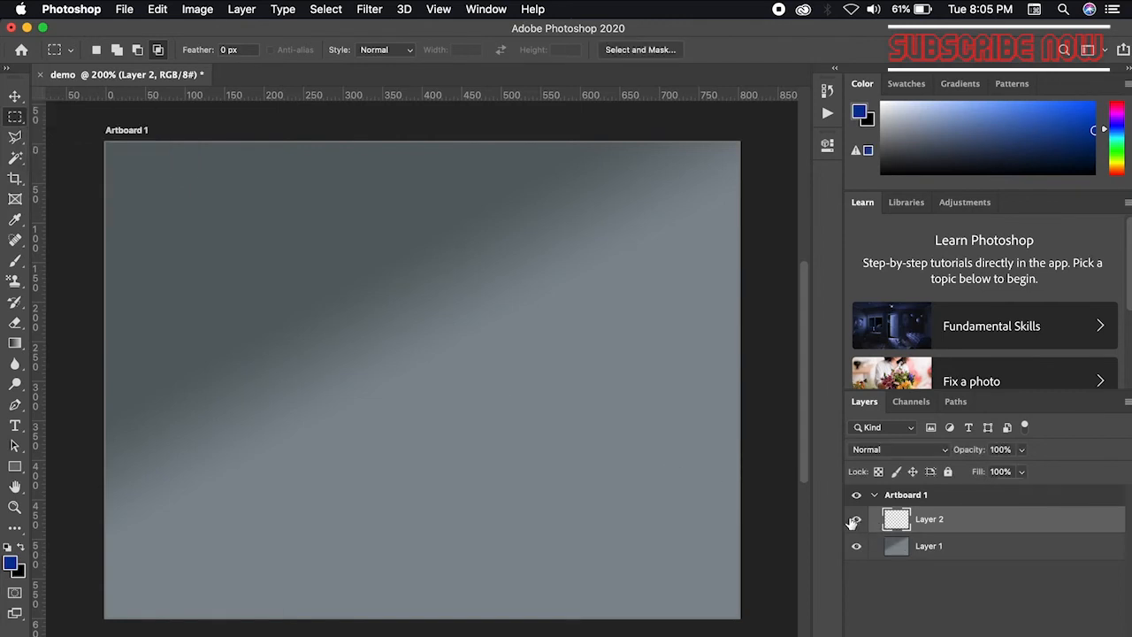
- Draw a rectangular marquee about 195 × 180 px, try to fill it with the foreground color while preserving transparency, and deselect
{"action": "left_click_drag", "start_coordinate": [279, 307], "coordinate": [434, 451]}
{"action": "right_click", "coordinate": [365, 391]}
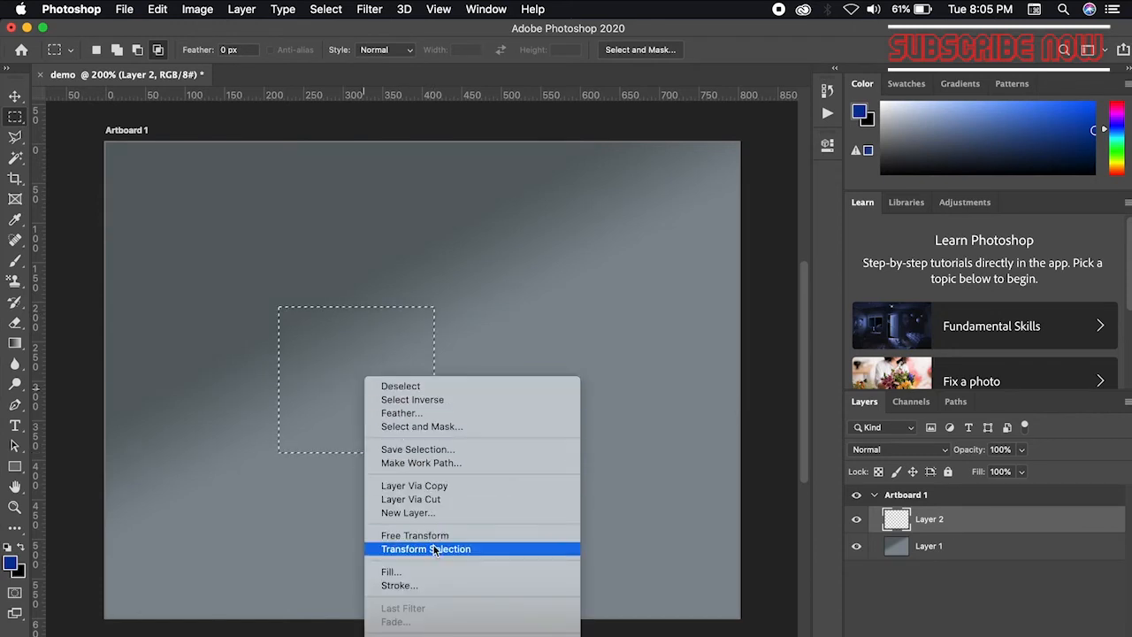
{"action": "left_click", "coordinate": [425, 573]}
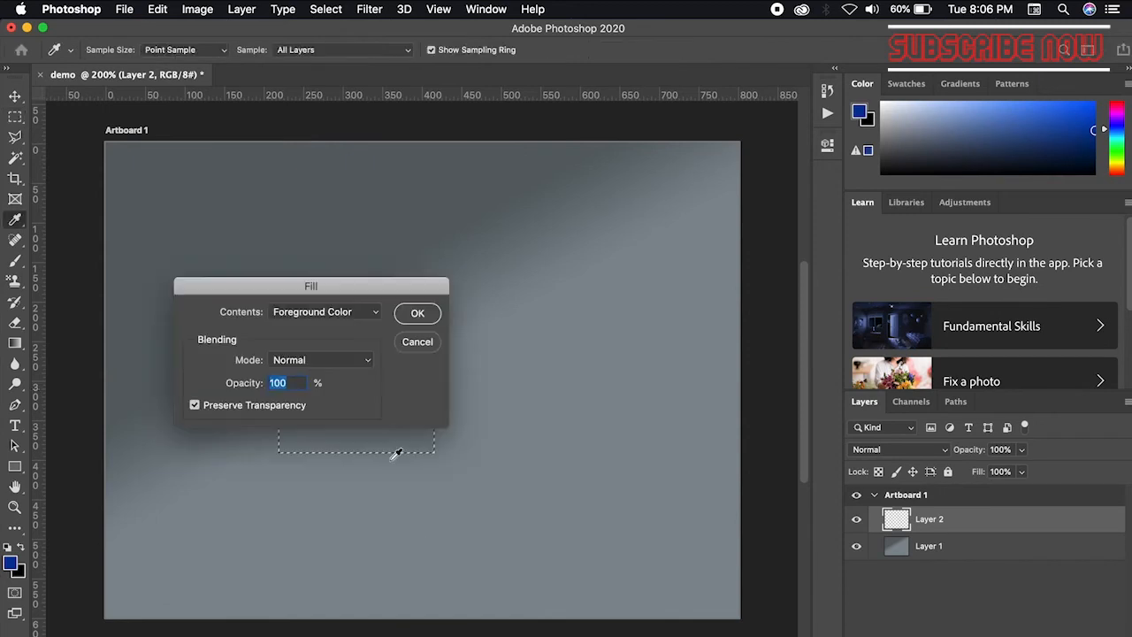
{"action": "left_click", "coordinate": [417, 317]}
{"action": "key", "text": "m"}
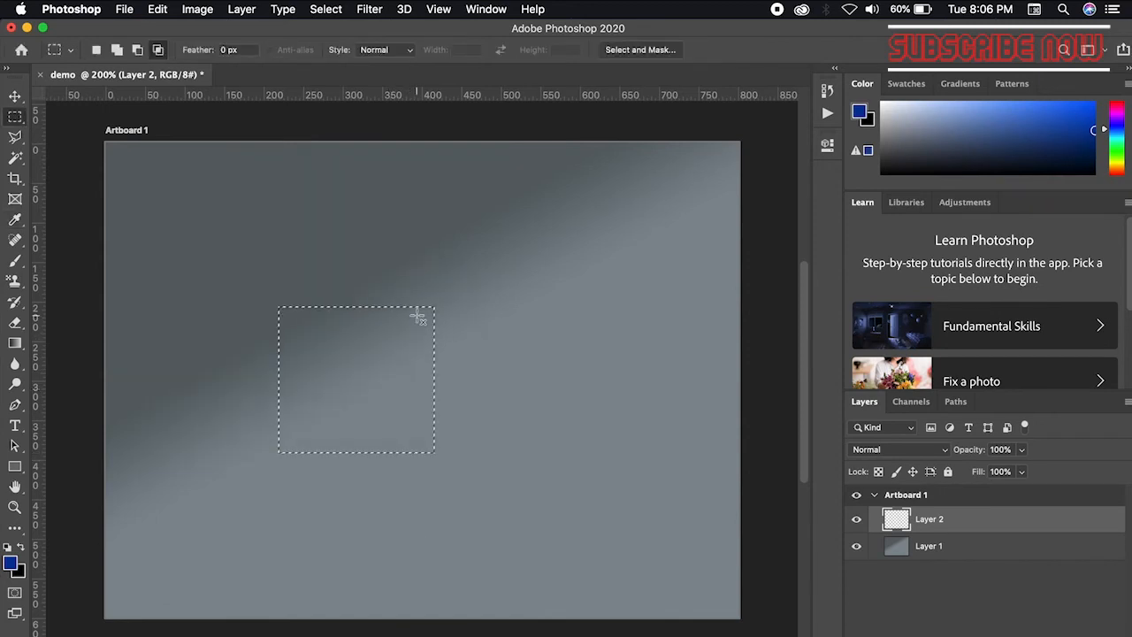
{"action": "left_click", "coordinate": [494, 354]}
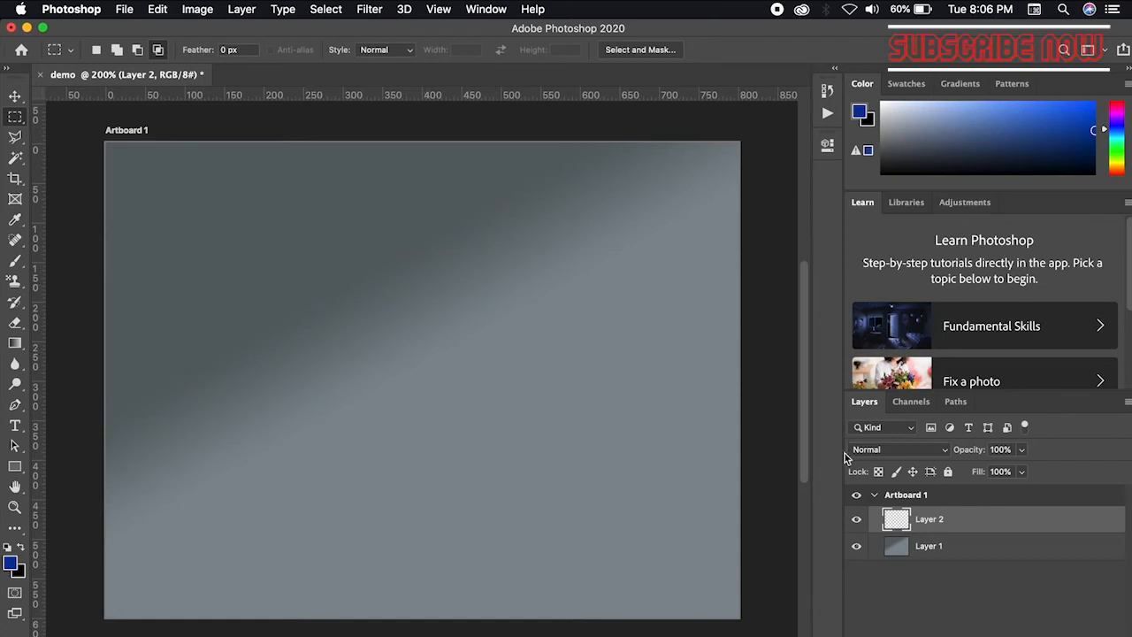
- Check Layer 1's visibility and examine the foreground color in the Color Picker, keeping the color as it is
{"action": "left_click", "coordinate": [859, 547]}
{"action": "left_click", "coordinate": [12, 563]}
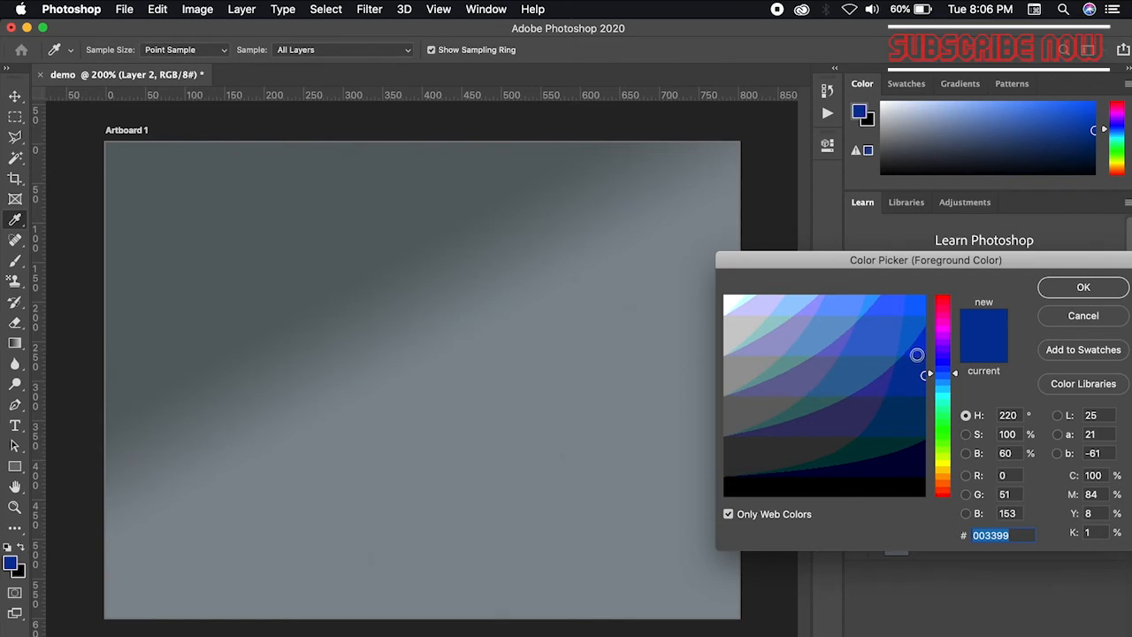
{"action": "left_click", "coordinate": [1084, 288]}
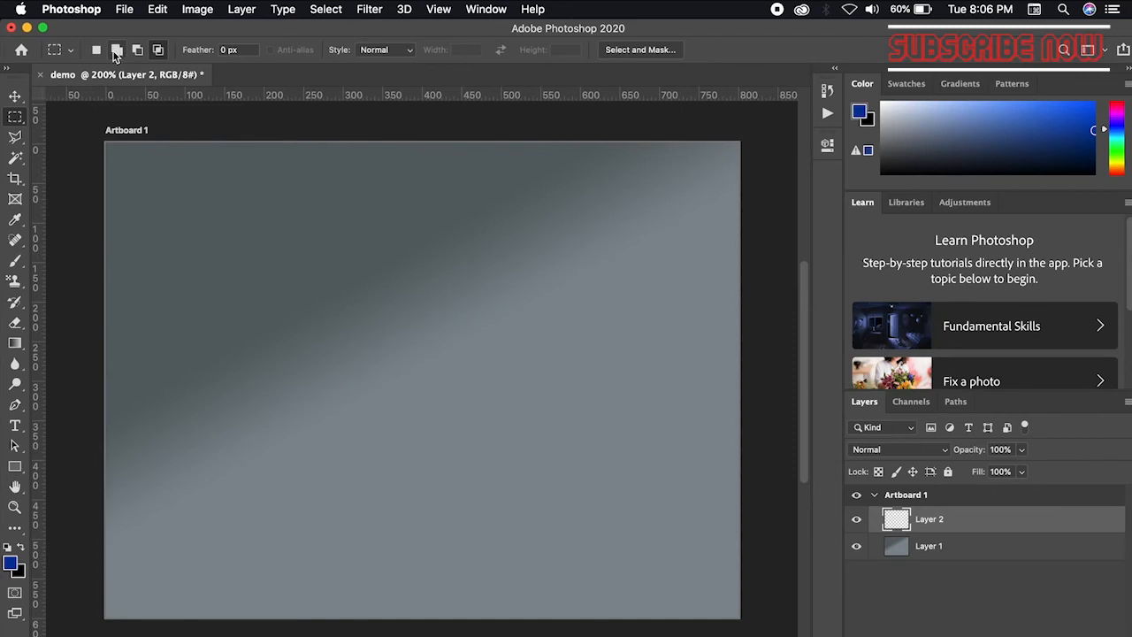
- In new selection mode, draw a marquee about 260 × 280 px, try to fill it with the foreground color preserving transparency, and deselect
{"action": "left_click", "coordinate": [98, 51]}
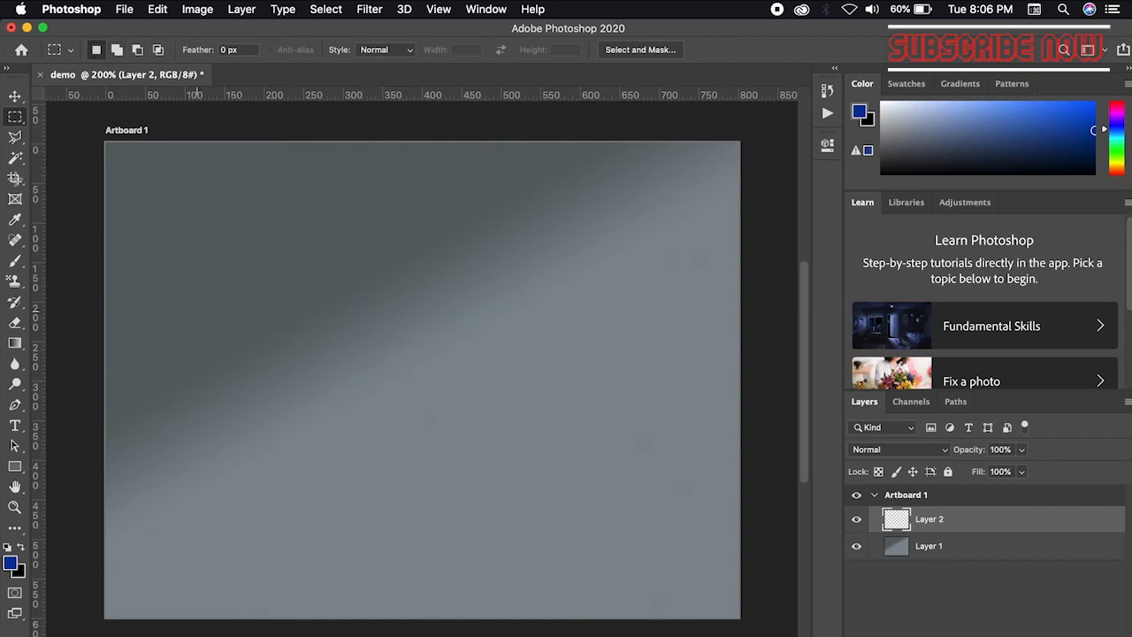
{"action": "left_click_drag", "start_coordinate": [188, 236], "coordinate": [396, 457]}
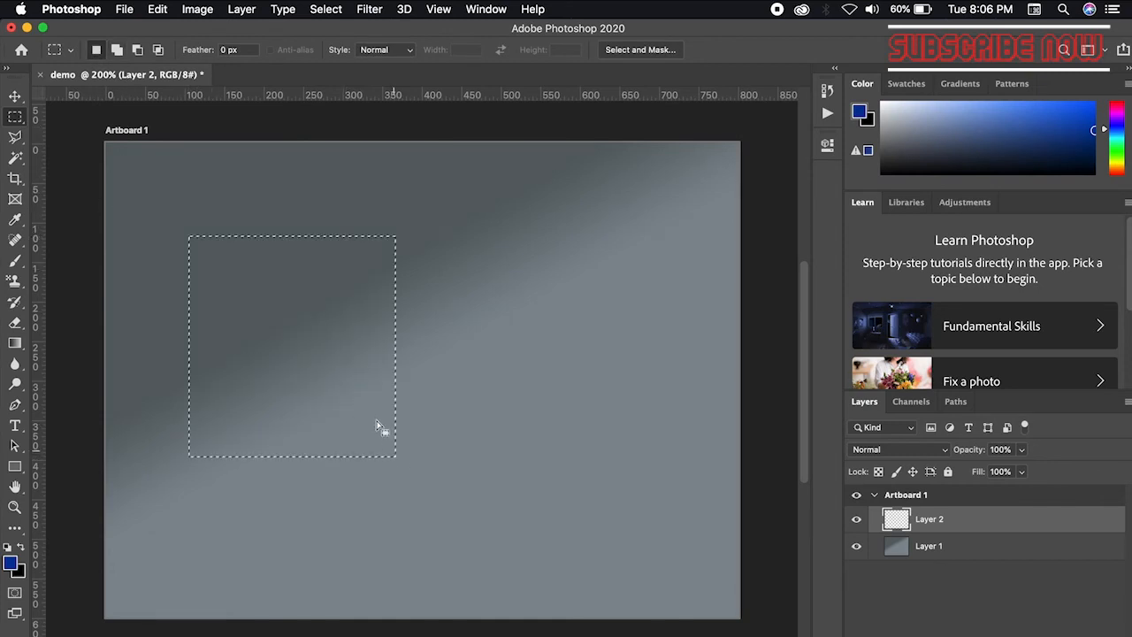
{"action": "right_click", "coordinate": [348, 379]}
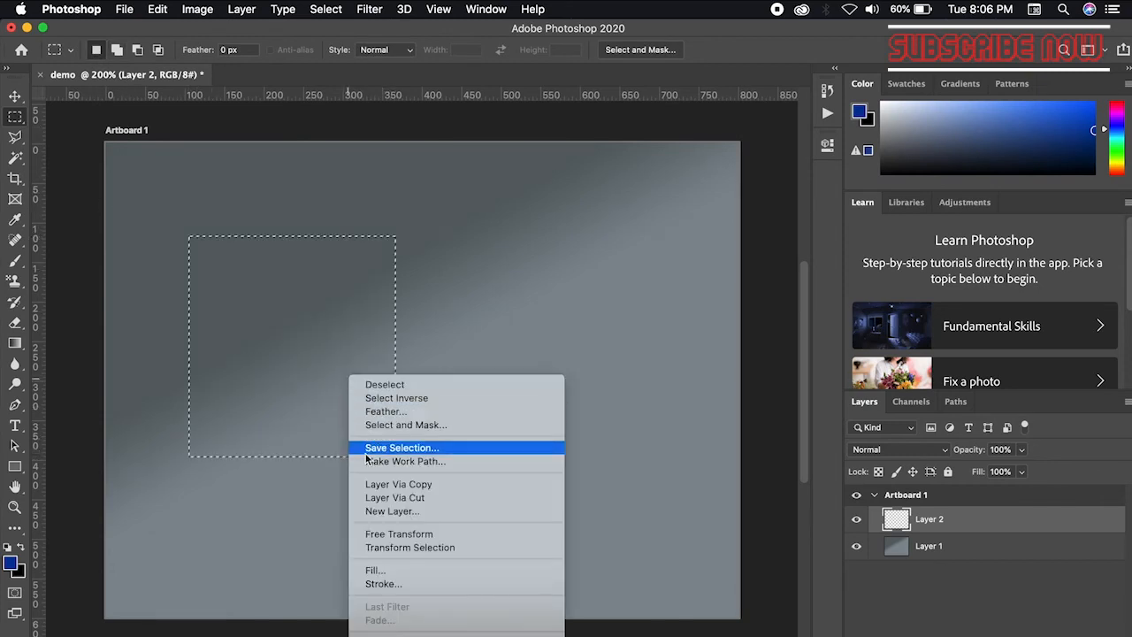
{"action": "left_click", "coordinate": [399, 570]}
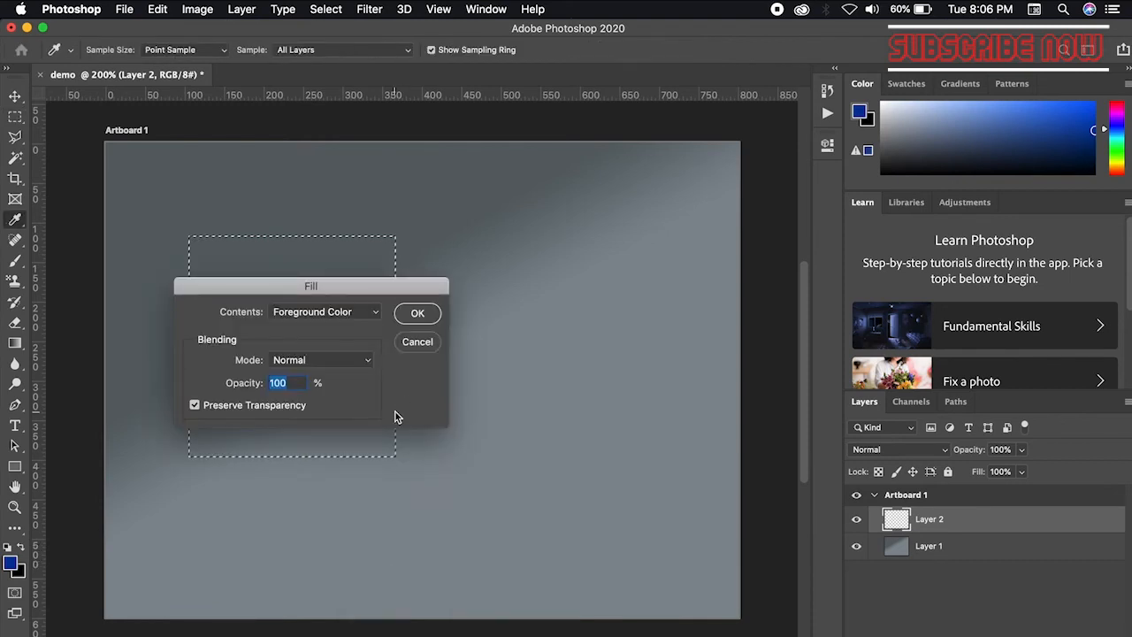
{"action": "left_click", "coordinate": [421, 313]}
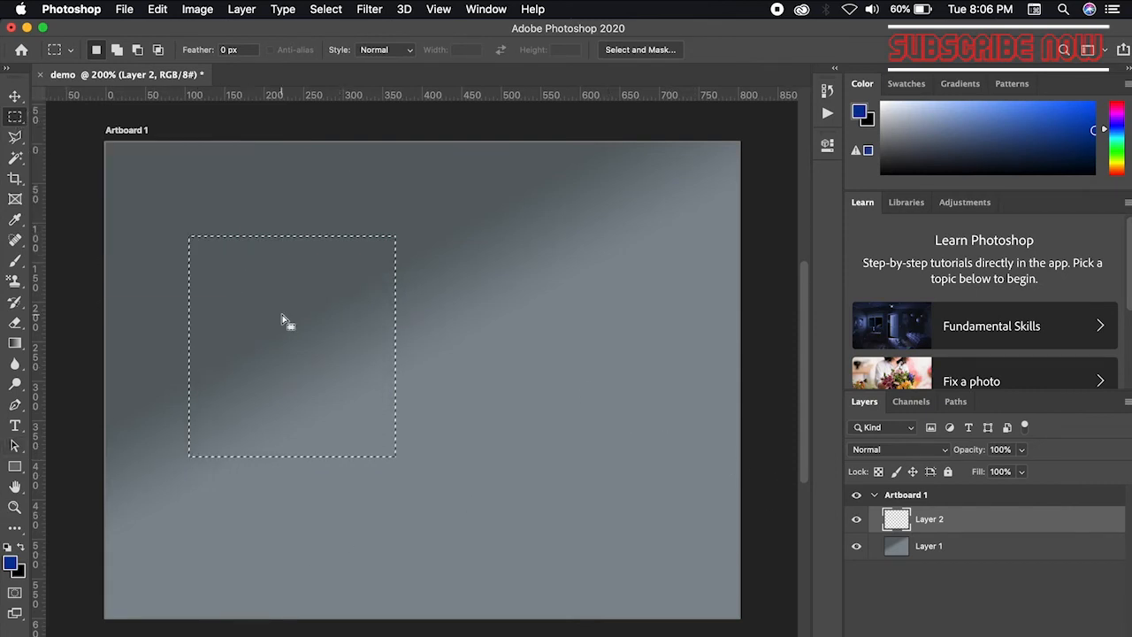
{"action": "left_click", "coordinate": [223, 272]}
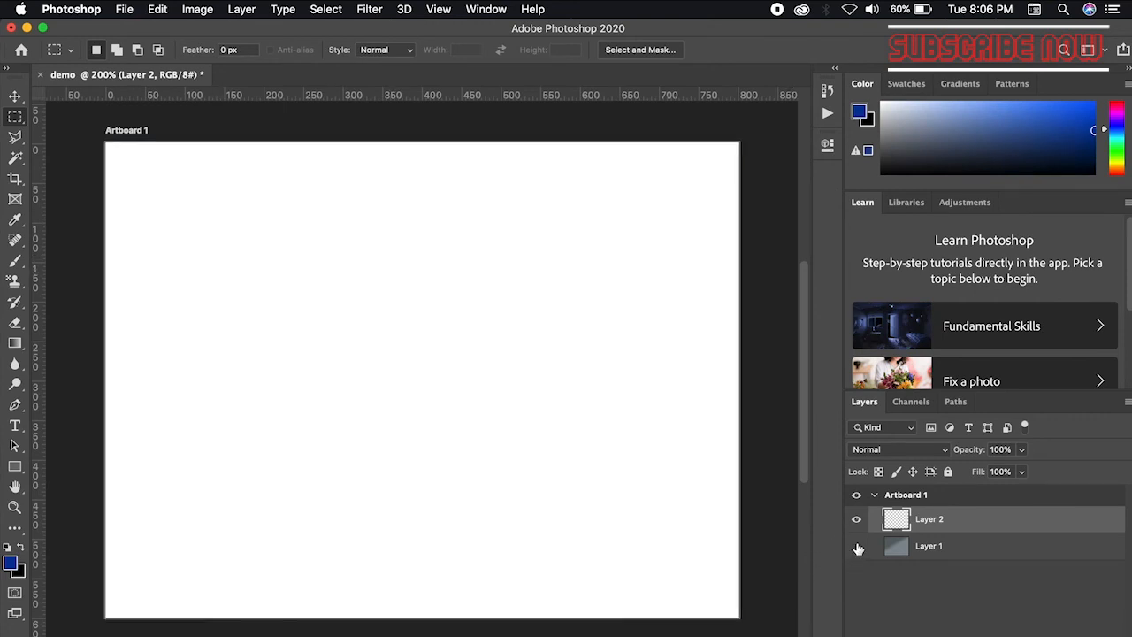
- Restore Layer 1's visibility and check Layer 2's visibility, reverting the trial changes
{"action": "left_click", "coordinate": [857, 547]}
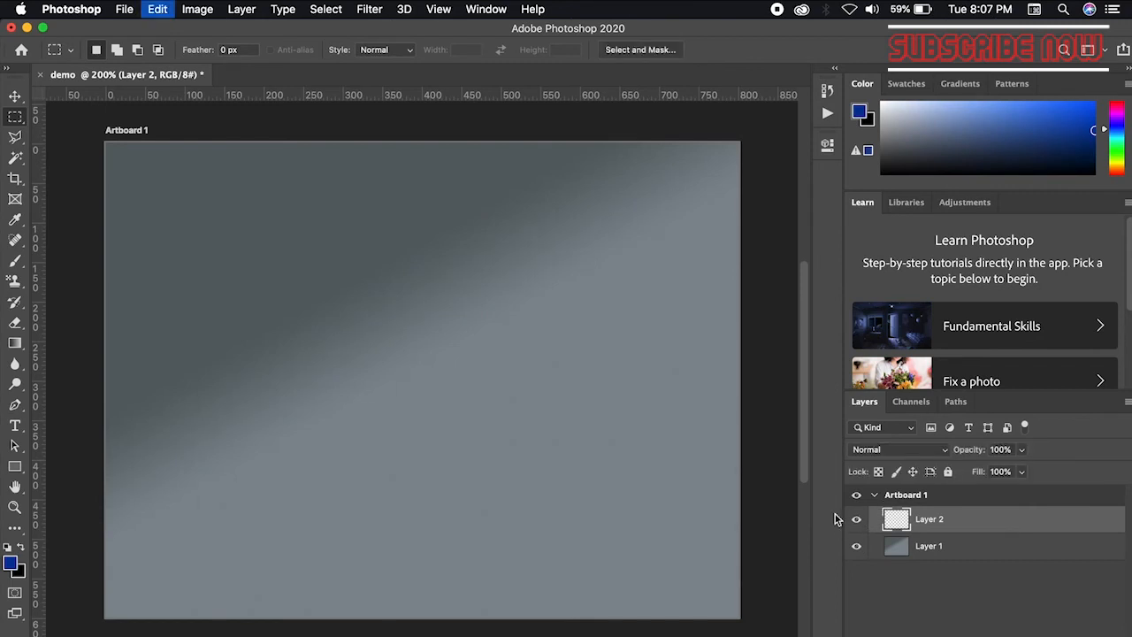
{"action": "left_click", "coordinate": [856, 520], "text": "alt"}
{"action": "key", "text": "super+z"}
{"action": "key", "text": "super+shift+d"}
{"action": "key", "text": "super+z"}
- Keep the marquee style Normal, switch to adding to the selection, and draw a marquee about 300 × 265 px on Layer 2
{"action": "left_click", "coordinate": [412, 51]}
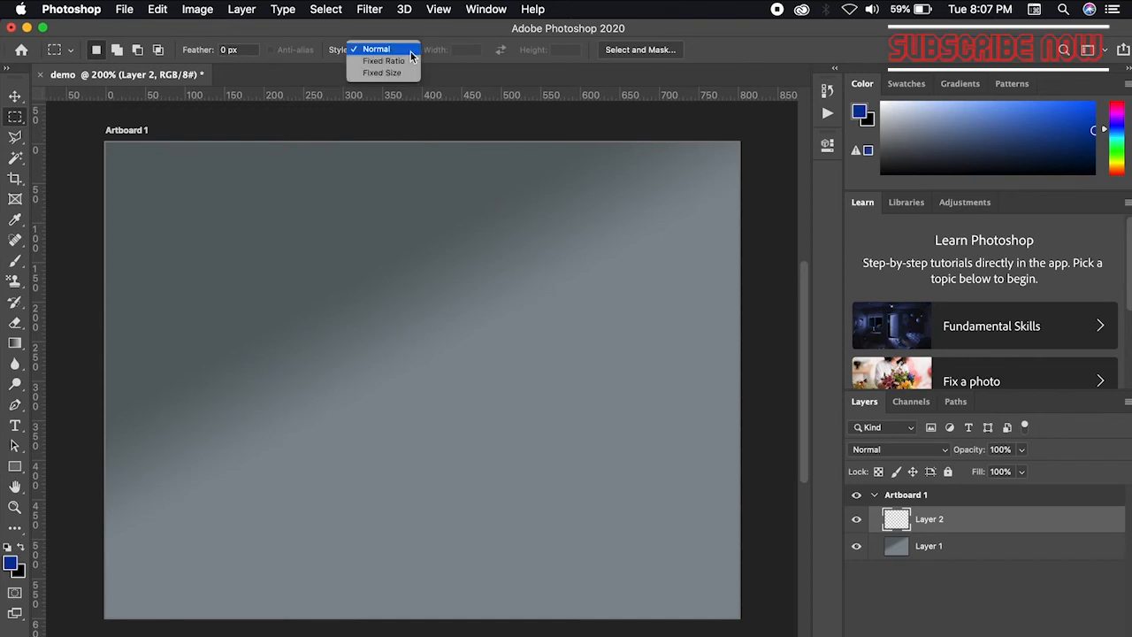
{"action": "left_click", "coordinate": [402, 51]}
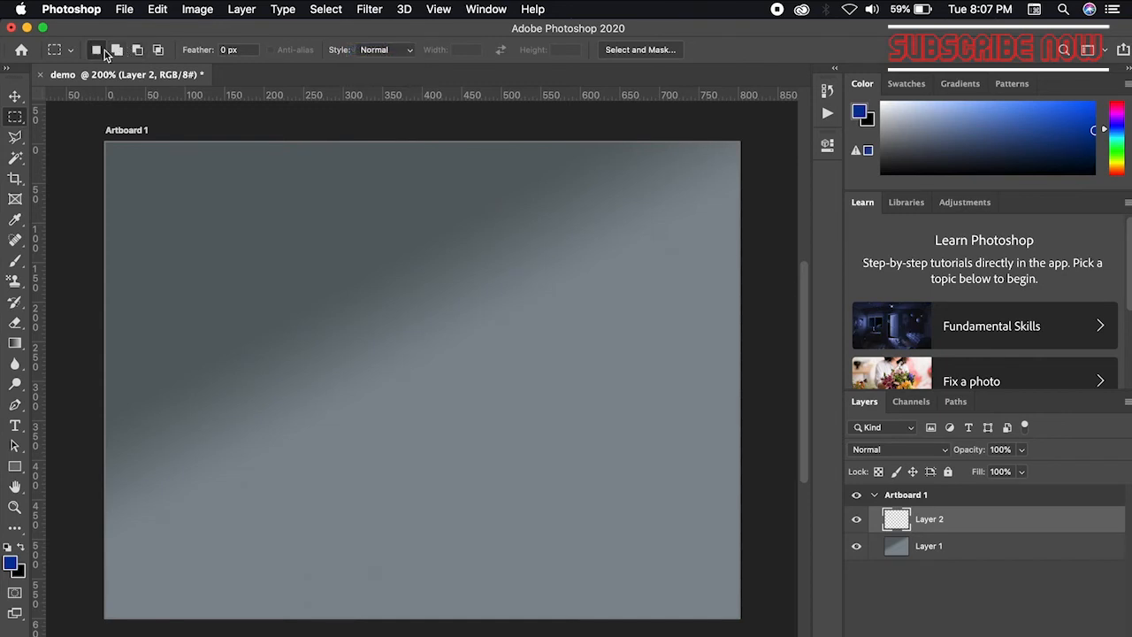
{"action": "left_click", "coordinate": [117, 51]}
{"action": "left_click_drag", "start_coordinate": [248, 282], "coordinate": [487, 490]}
- Fill the selection on Layer 2 with the foreground color at 100% opacity with Preserve Transparency turned off
{"action": "right_click", "coordinate": [382, 372]}
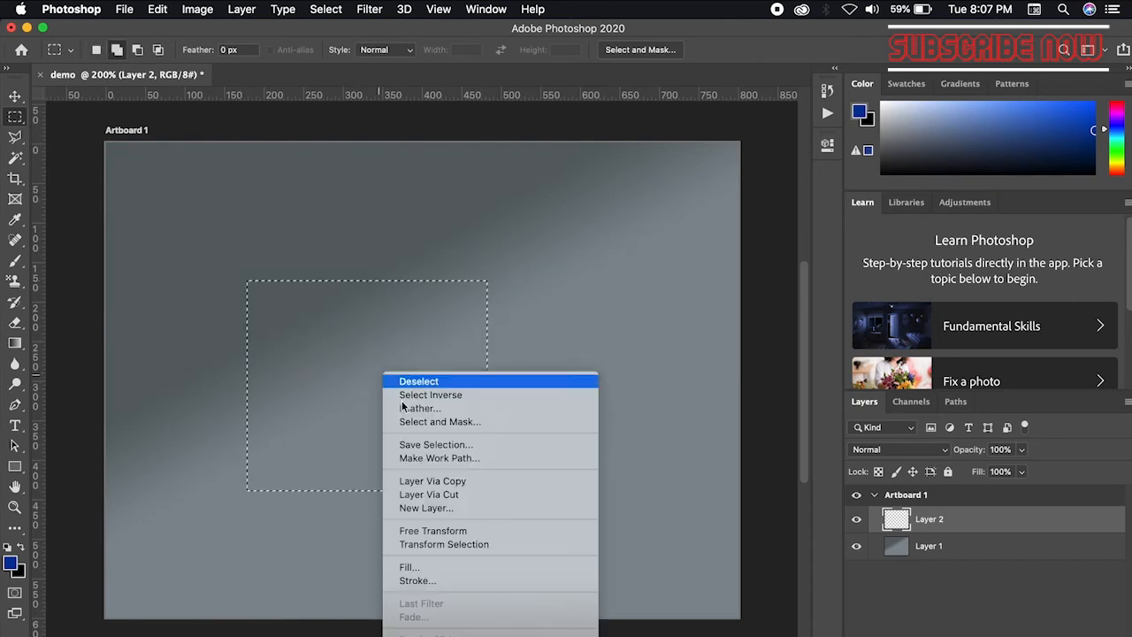
{"action": "left_click", "coordinate": [460, 566]}
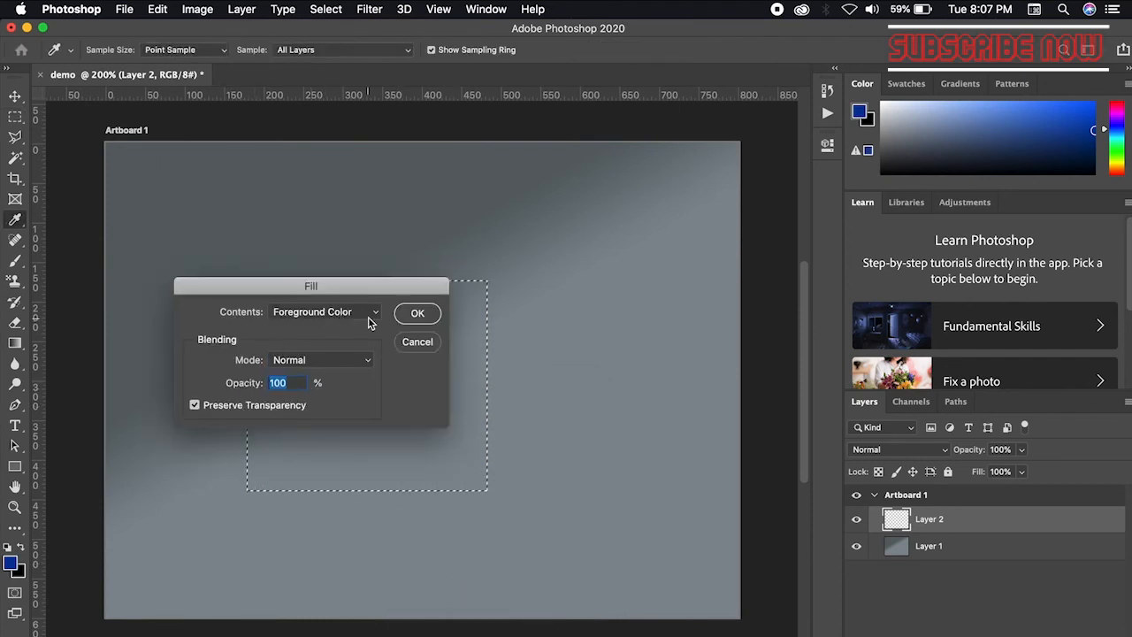
{"action": "left_click", "coordinate": [195, 406]}
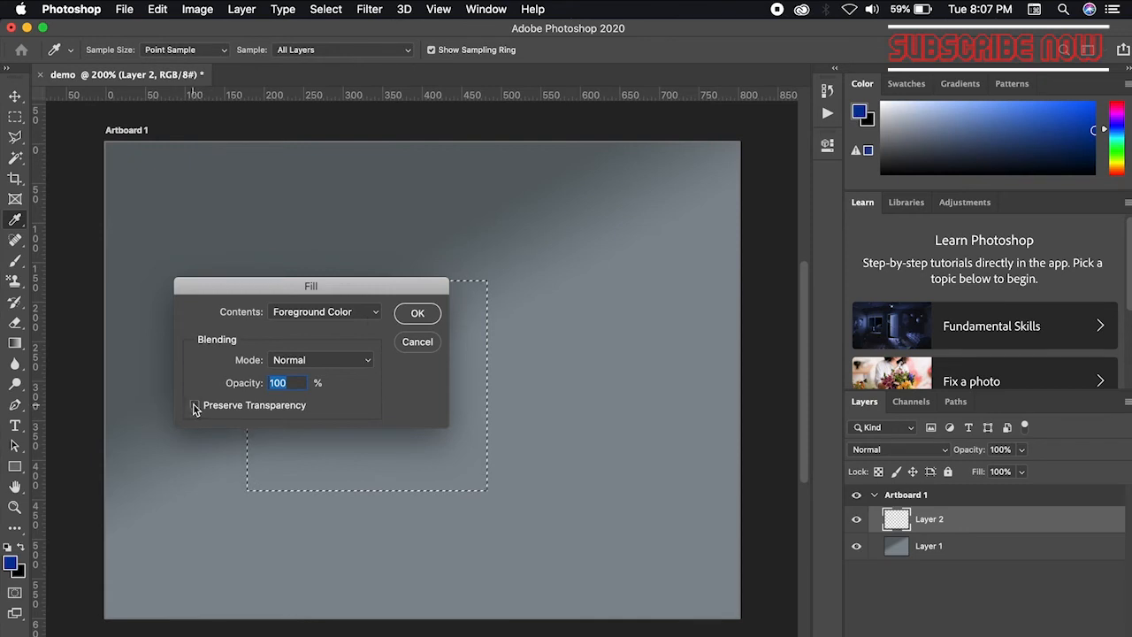
{"action": "left_click", "coordinate": [417, 315]}
{"action": "key", "text": "m"}
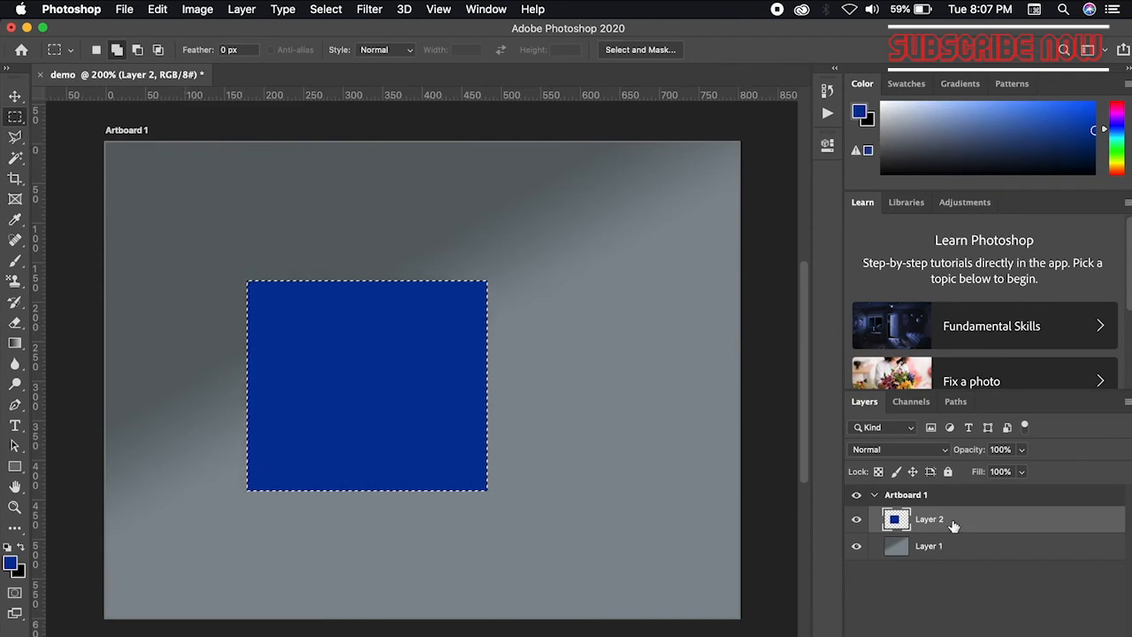
- Remove the blue fill from Layer 2, keeping the rectangular selection active
{"action": "right_click", "coordinate": [369, 345]}
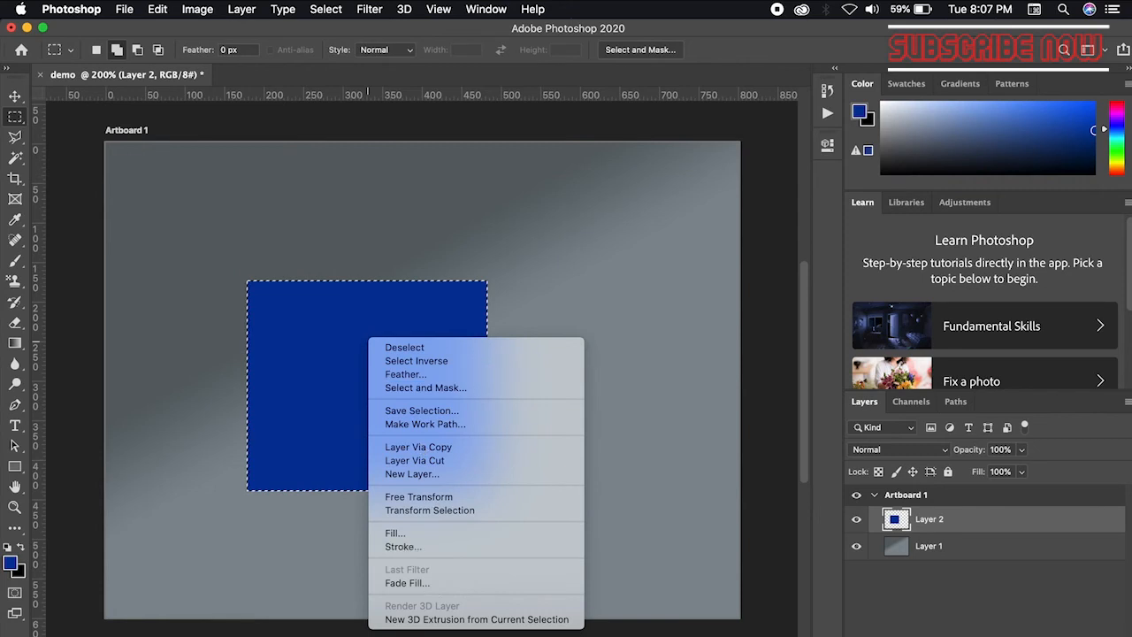
{"action": "left_click", "coordinate": [311, 421]}
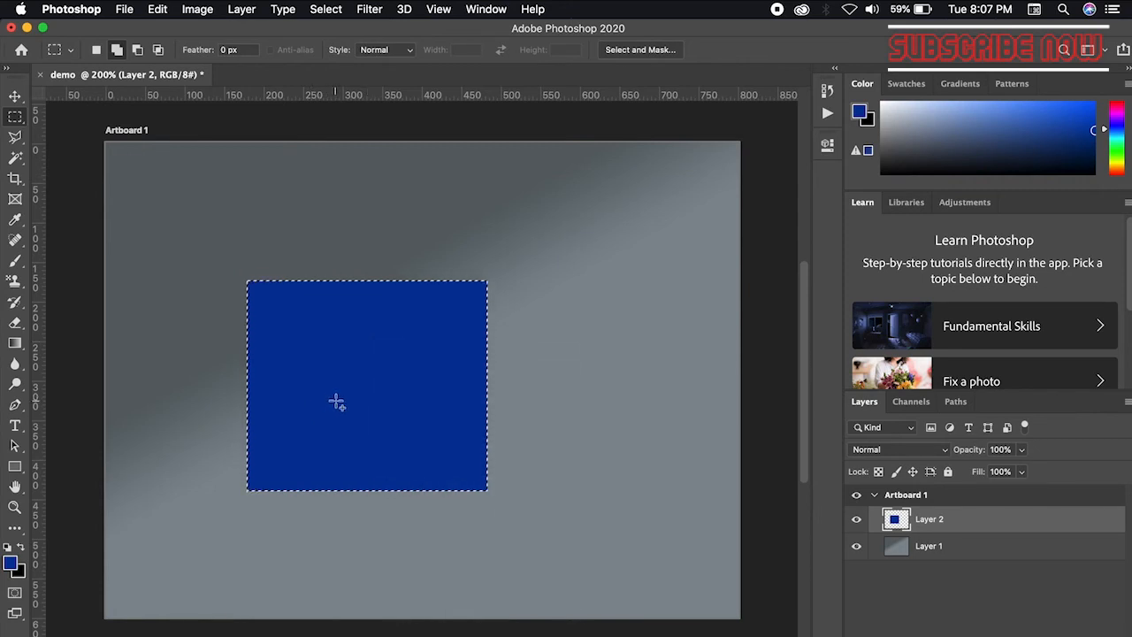
{"action": "key", "text": "super+c"}
{"action": "key", "text": "super+x"}
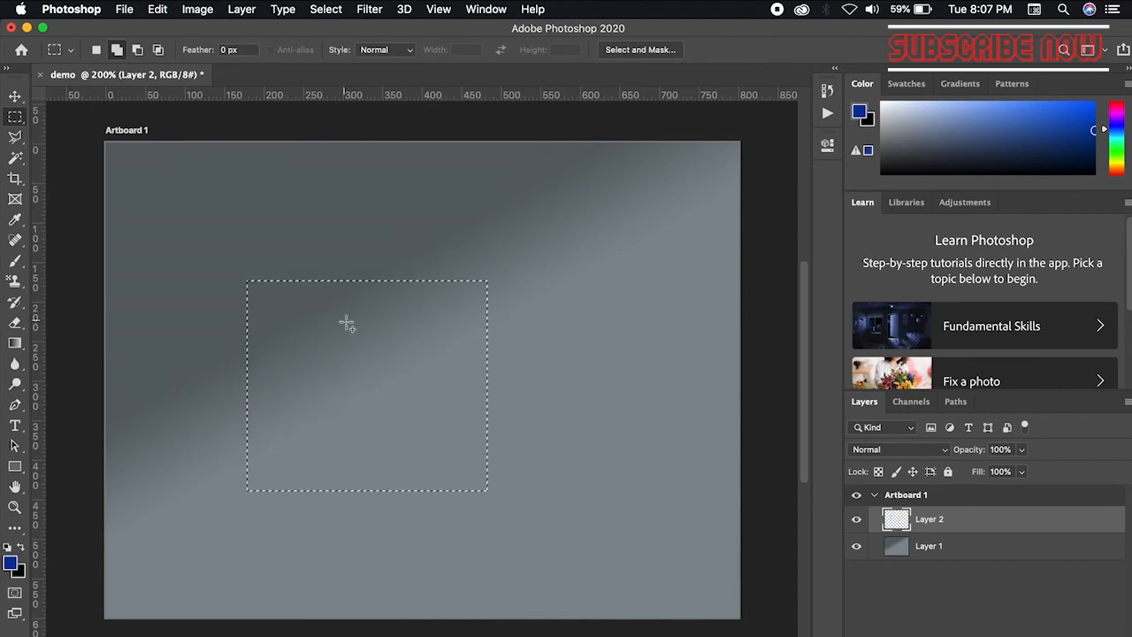
{"action": "right_click", "coordinate": [345, 320]}
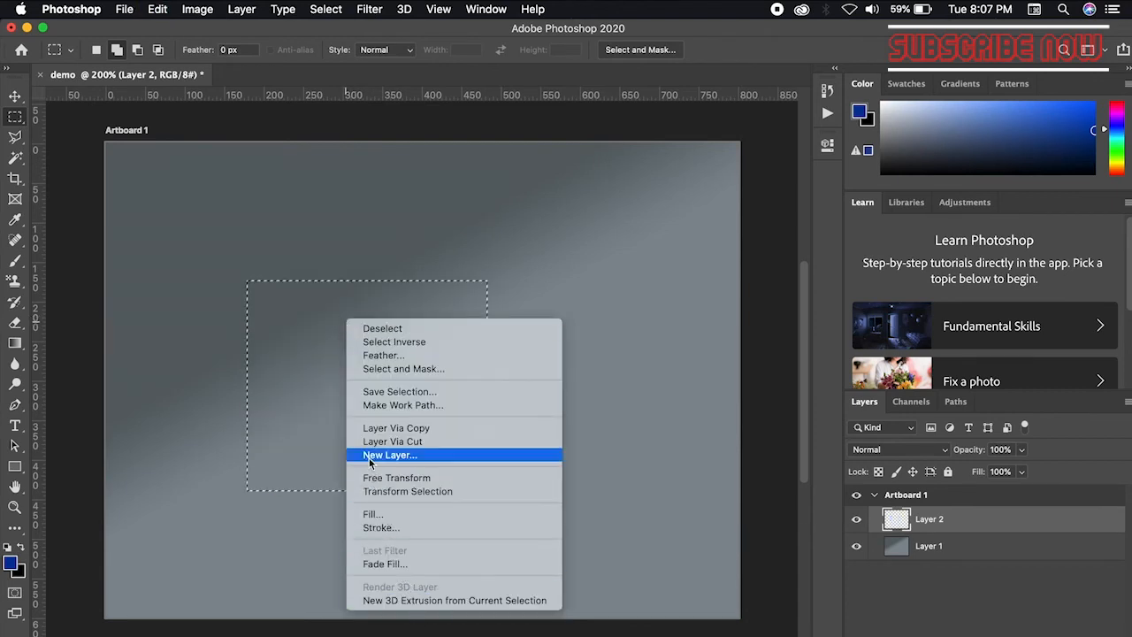
{"action": "left_click", "coordinate": [334, 354]}
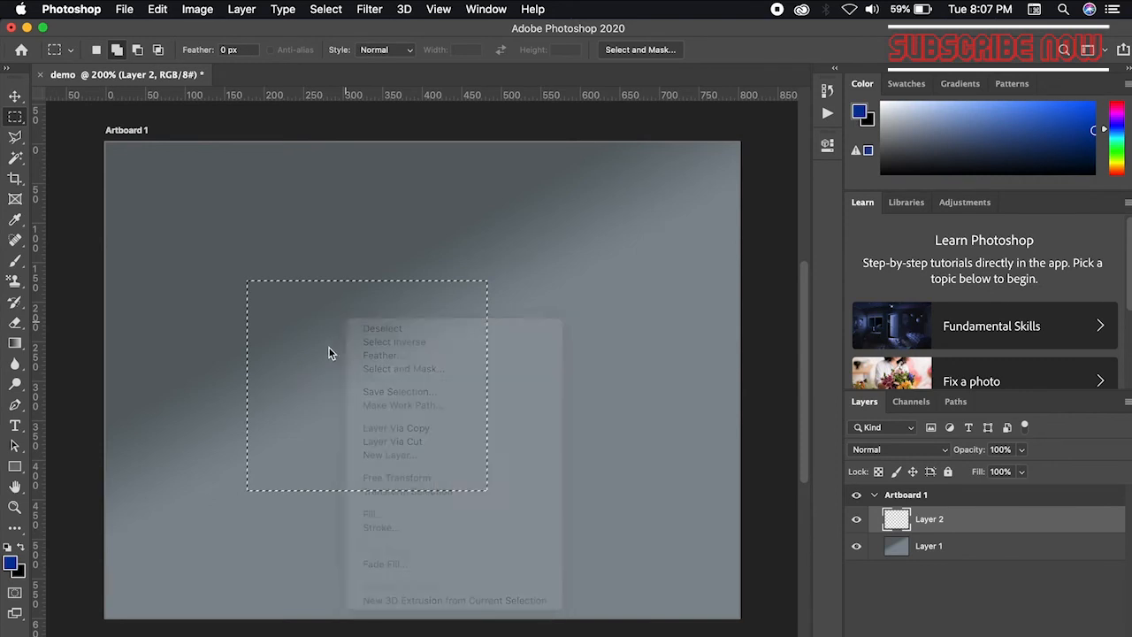
{"action": "right_click", "coordinate": [376, 285]}
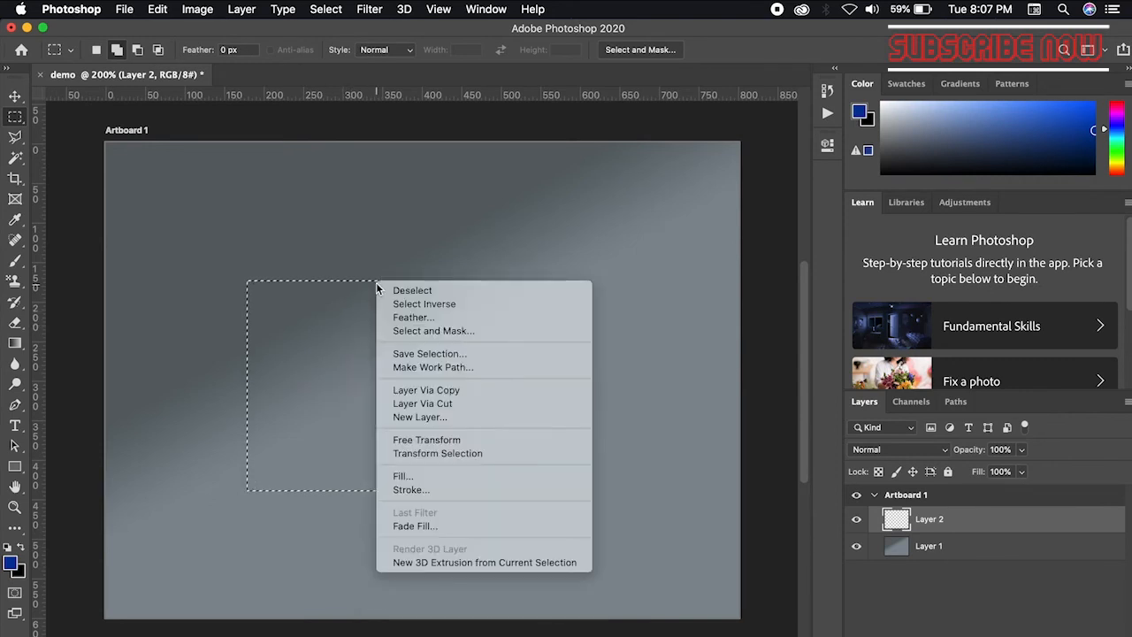
{"action": "left_click", "coordinate": [346, 405]}
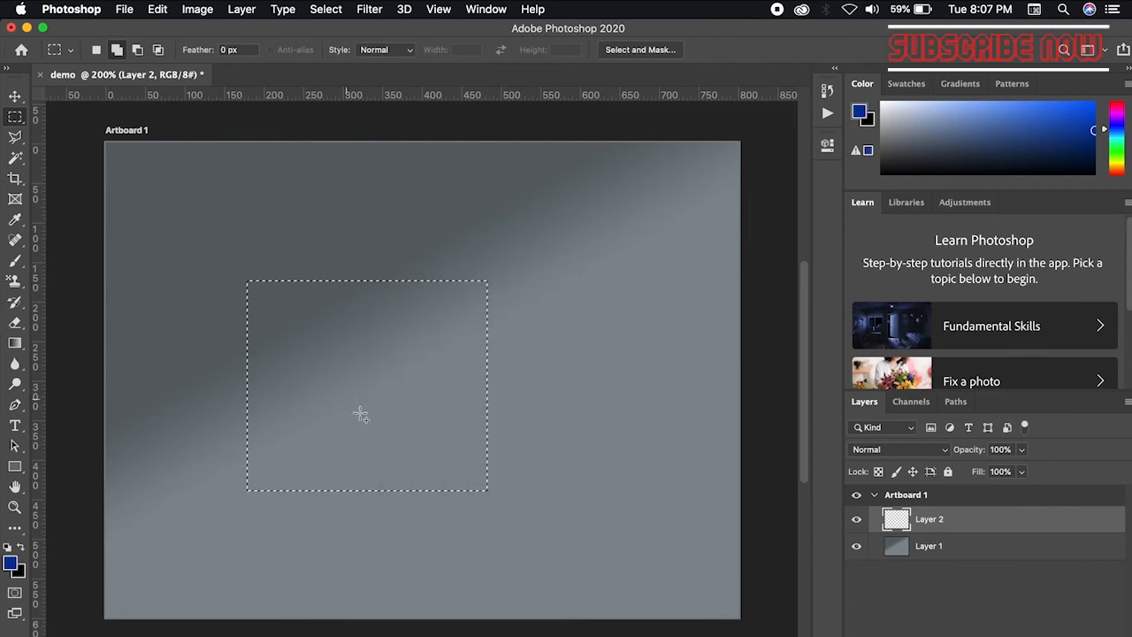
- Fill the rectangular selection on Layer 2 with the foreground color at 100% opacity, leaving Preserve Transparency off
{"action": "right_click", "coordinate": [372, 399]}
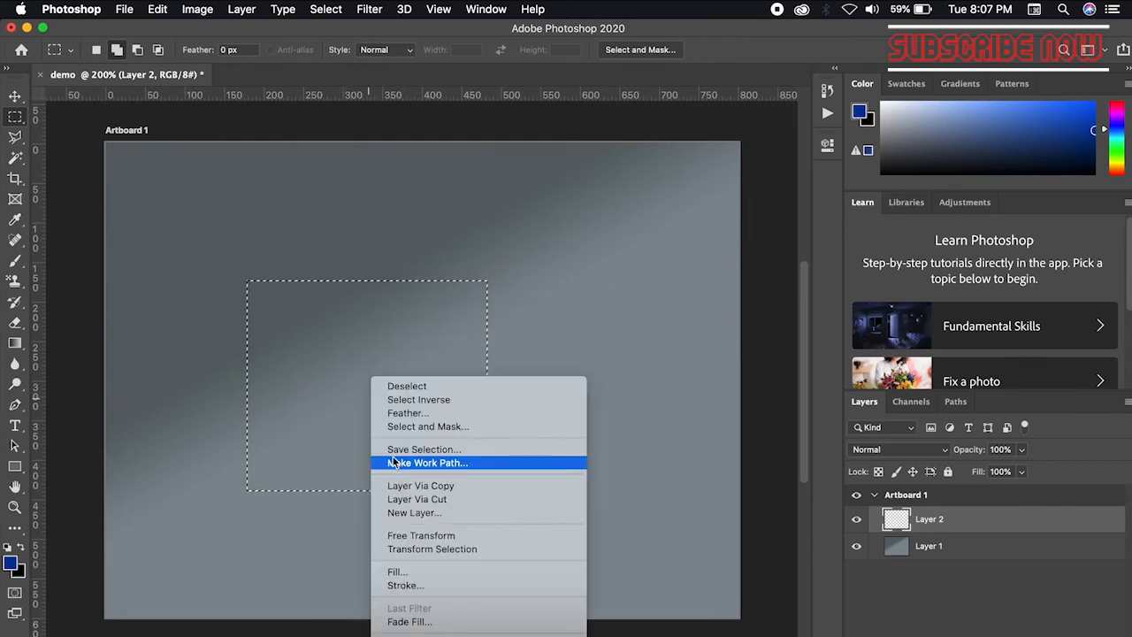
{"action": "left_click", "coordinate": [443, 572]}
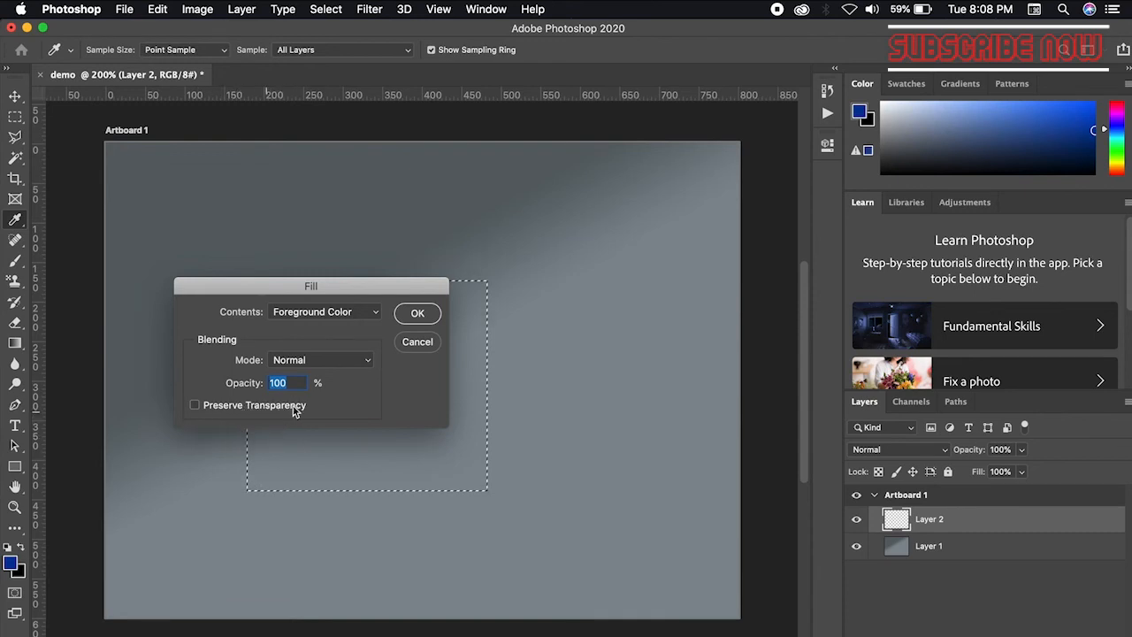
{"action": "left_click", "coordinate": [196, 408]}
{"action": "left_click", "coordinate": [196, 408]}
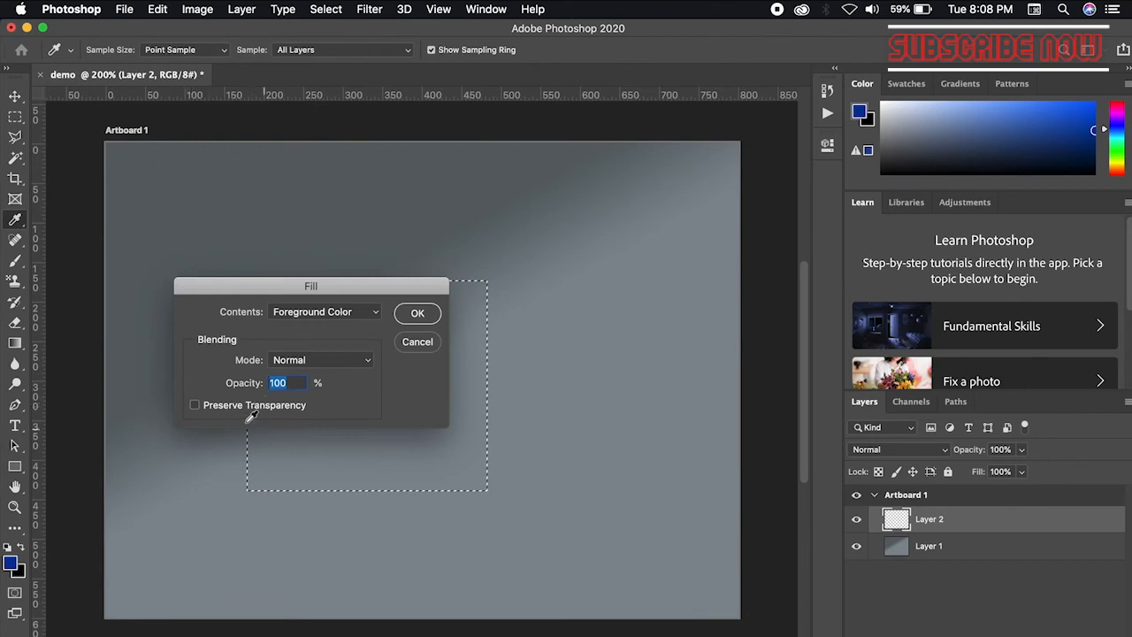
{"action": "left_click", "coordinate": [419, 314]}
{"action": "key", "text": "m"}
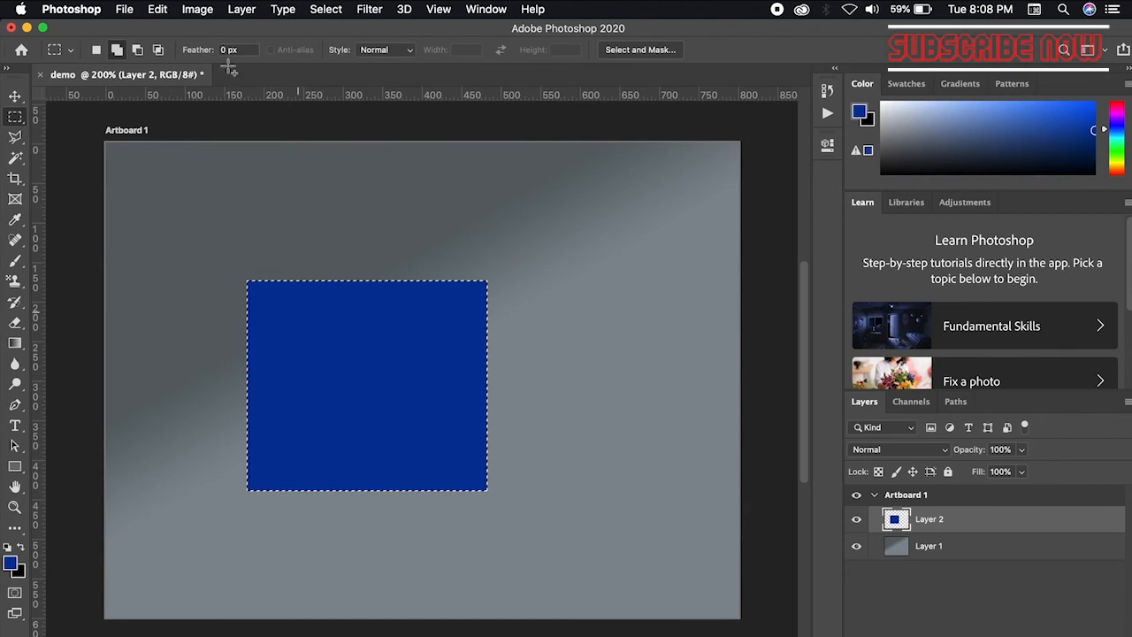
- Feather the selection around the blue rectangle by 60 pixels, with the effect applied at canvas bounds
{"action": "right_click", "coordinate": [346, 365]}
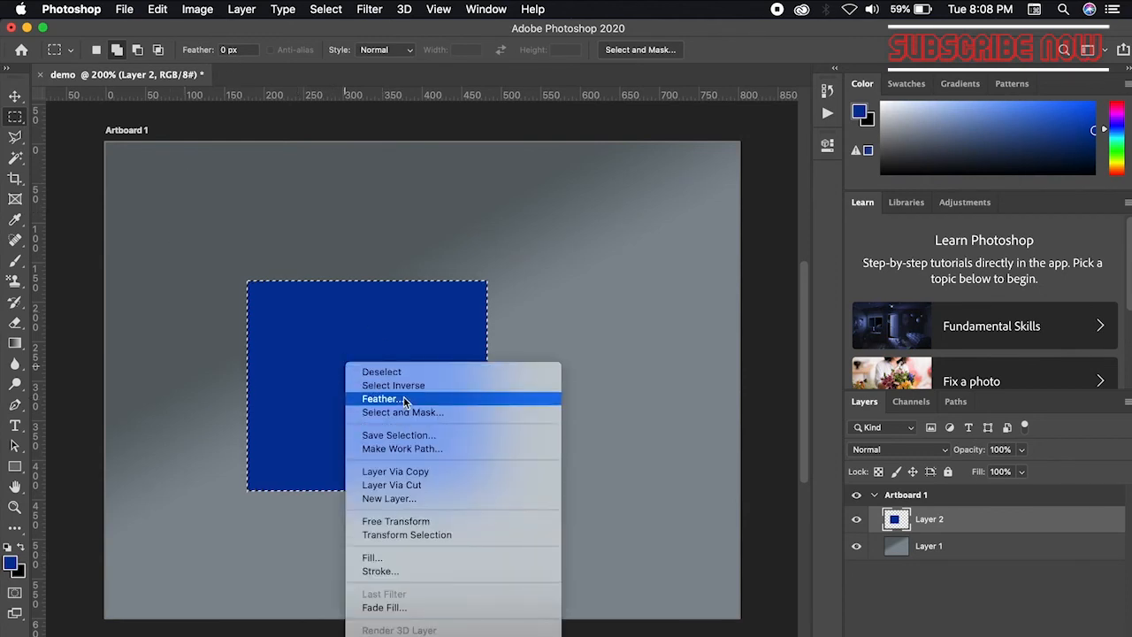
{"action": "left_click", "coordinate": [408, 399]}
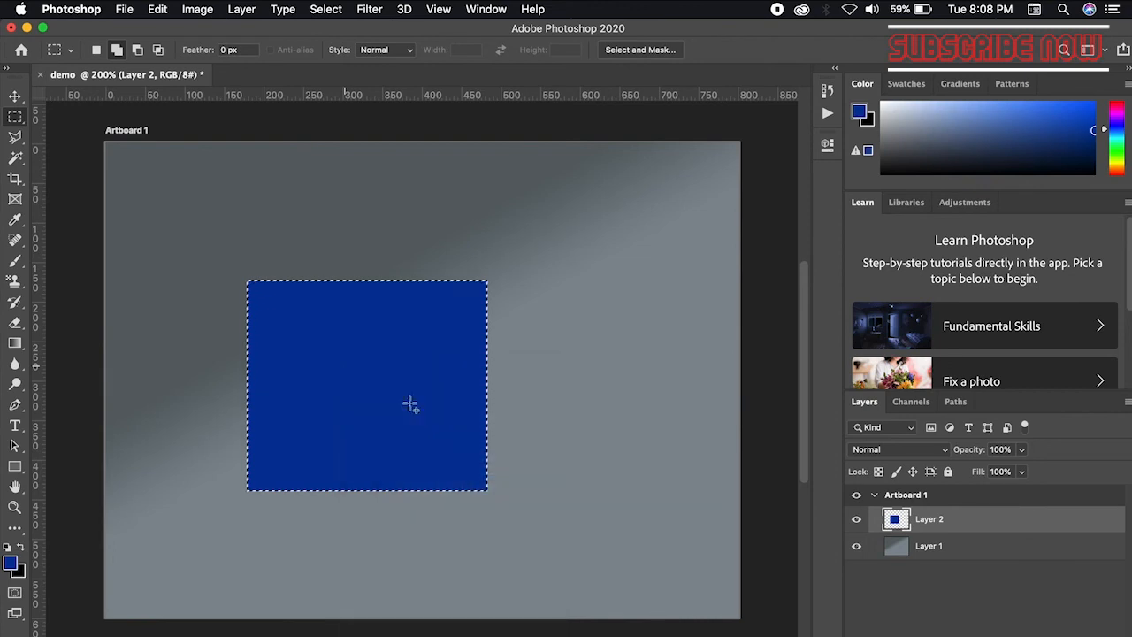
{"action": "key", "text": "Right"}
{"action": "key", "text": "BackSpace"}
{"action": "type", "text": "50"}
{"action": "left_click", "coordinate": [467, 359]}
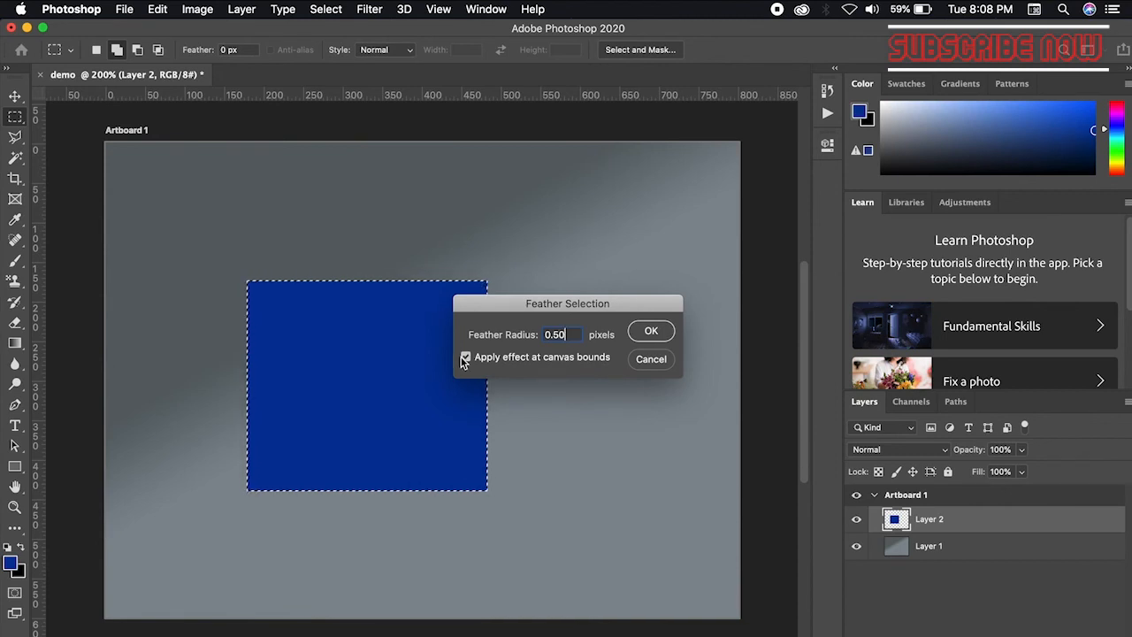
{"action": "key", "text": "BackSpace"}
{"action": "key", "text": "BackSpace"}
{"action": "key", "text": "BackSpace"}
{"action": "key", "text": "BackSpace"}
{"action": "type", "text": "60"}
{"action": "left_click", "coordinate": [648, 331]}
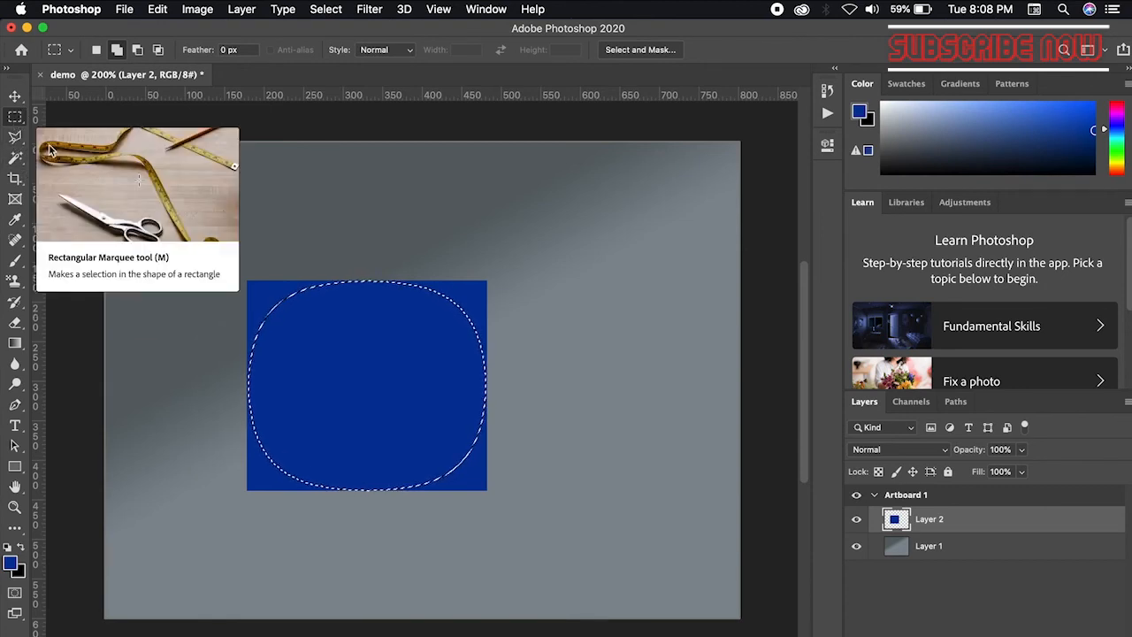
- Fill the feathered selection with the foreground color at 100% opacity, and toggle Layer 2's visibility to compare the result
{"action": "right_click", "coordinate": [354, 355]}
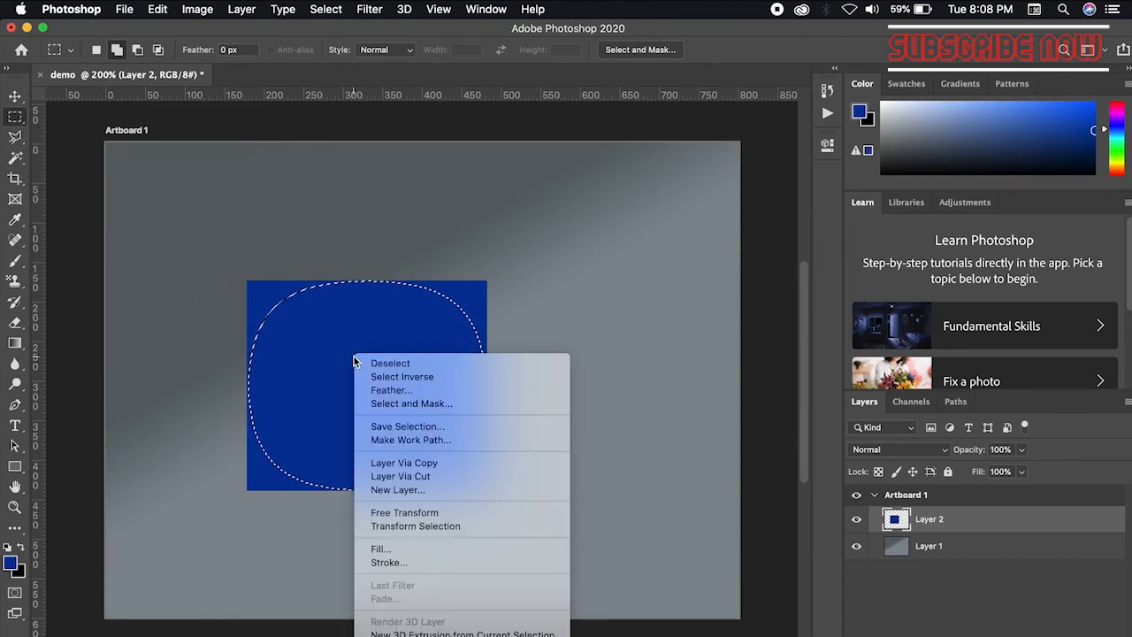
{"action": "left_click", "coordinate": [419, 549]}
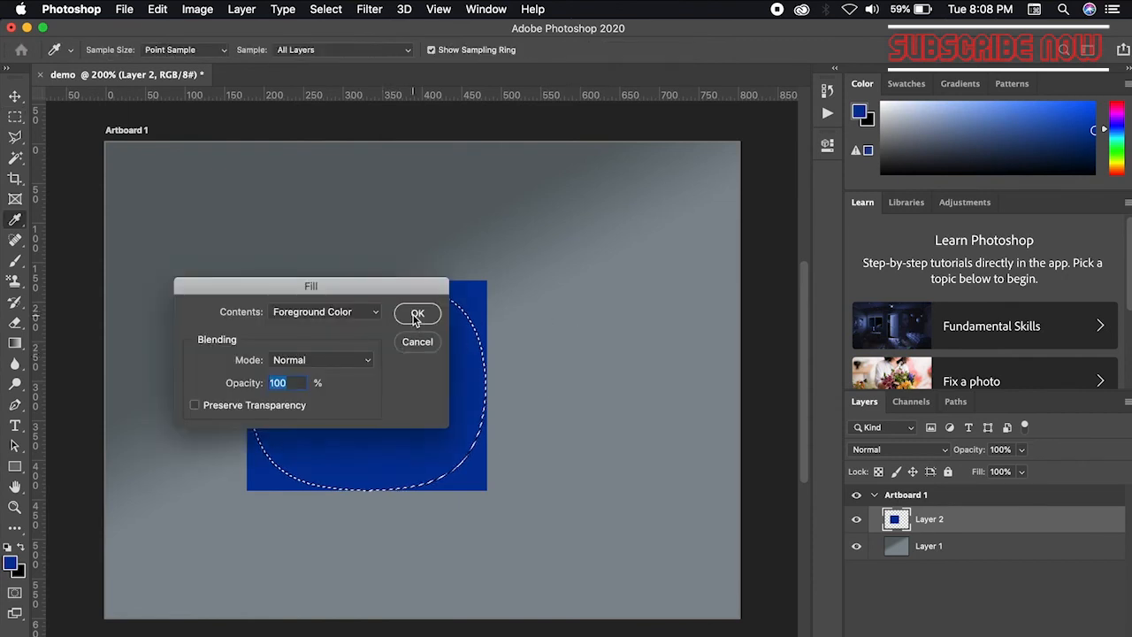
{"action": "left_click", "coordinate": [416, 314]}
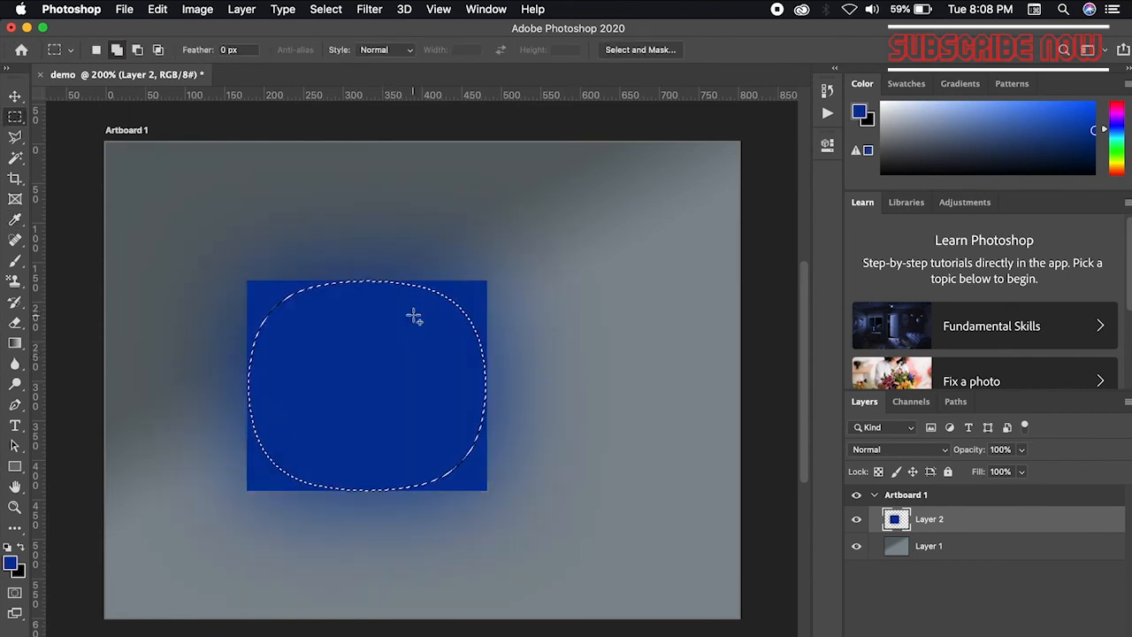
{"action": "left_click", "coordinate": [856, 519]}
{"action": "left_click", "coordinate": [856, 519]}
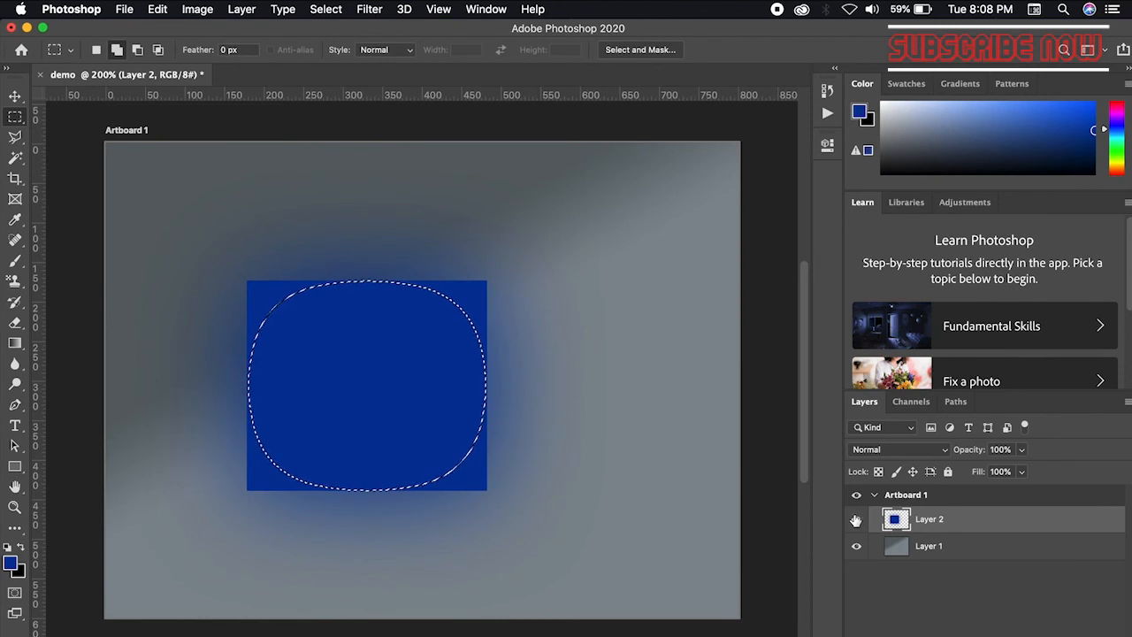
{"action": "left_click", "coordinate": [855, 519]}
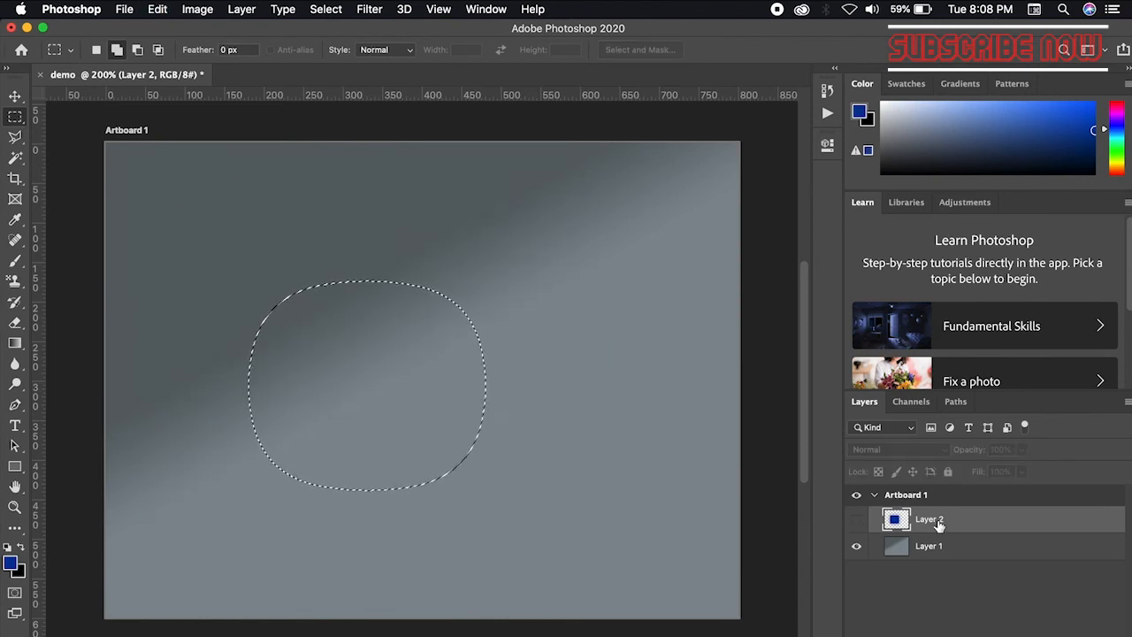
- Undo the feathered fill, the feathering and the solid blue fill on Layer 2
{"action": "key", "text": "super+z"}
{"action": "key", "text": "super+z"}
{"action": "key", "text": "super+z"}
{"action": "key", "text": "super+z"}
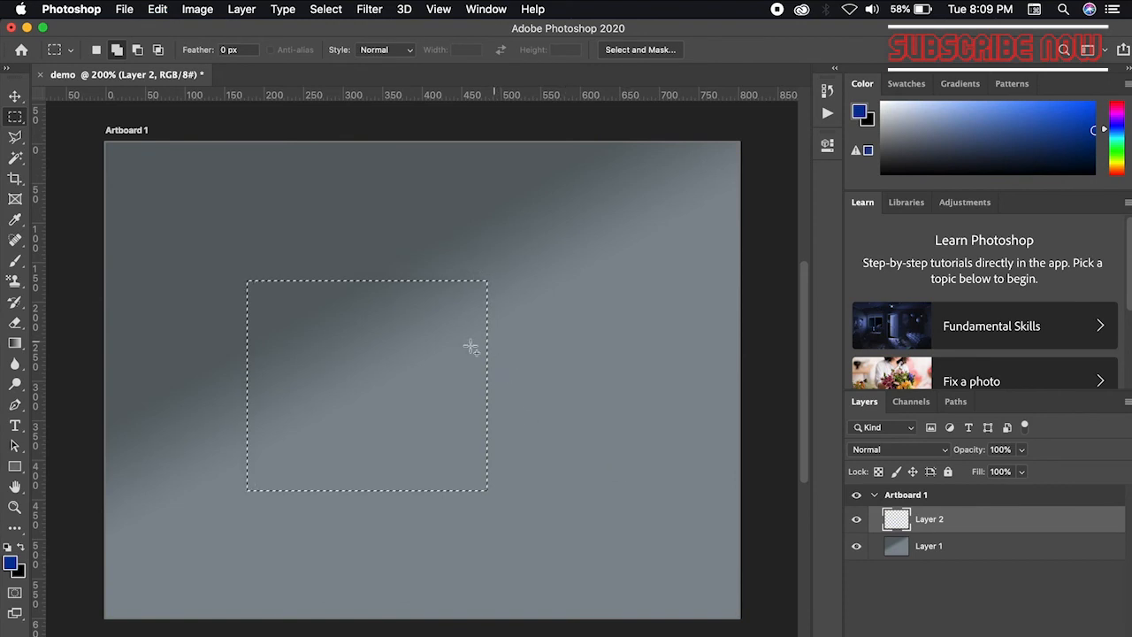
- Fill the unfeathered rectangular selection on Layer 2 with the foreground color again
{"action": "right_click", "coordinate": [434, 347]}
{"action": "left_click", "coordinate": [498, 539]}
{"action": "left_click", "coordinate": [417, 315]}
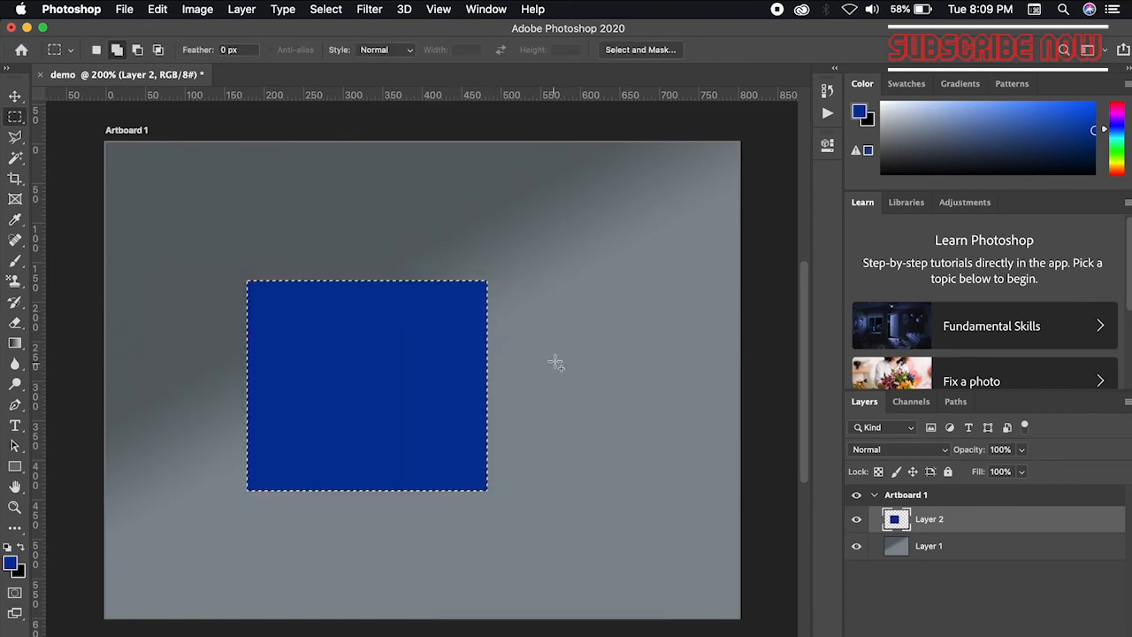
- Switch the Rectangular Marquee to new-selection mode and draw a marquee about 310 × 130 px overlapping the blue rectangle's upper-right corner
{"action": "right_click", "coordinate": [14, 116]}
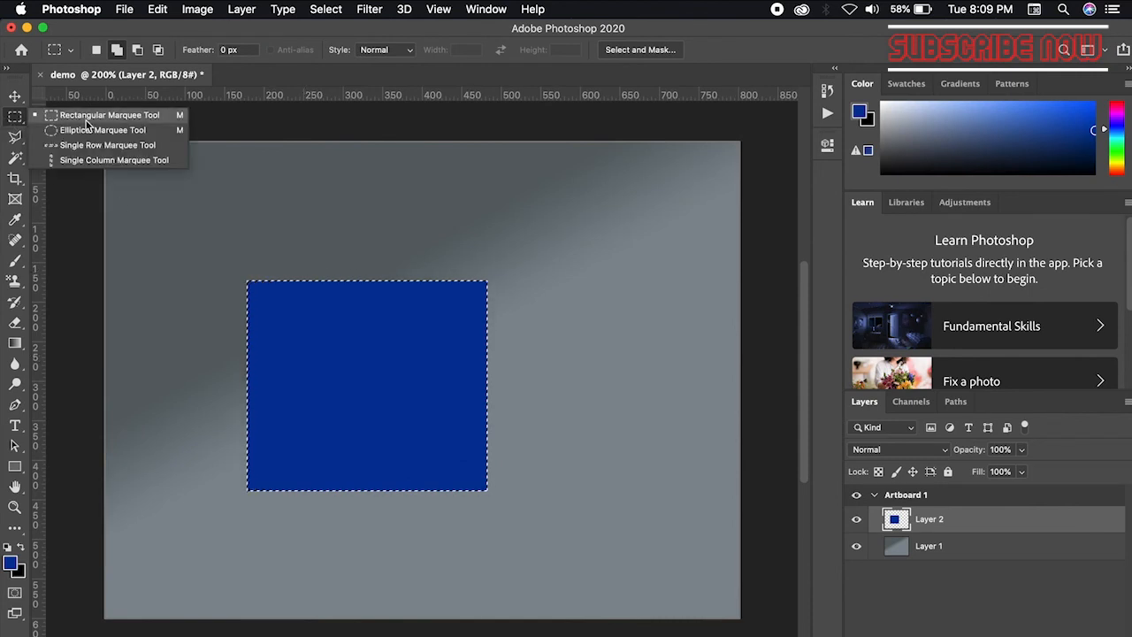
{"action": "left_click", "coordinate": [67, 124]}
{"action": "left_click_drag", "start_coordinate": [441, 188], "coordinate": [636, 294]}
{"action": "key", "text": "super+z"}
{"action": "left_click", "coordinate": [97, 50]}
{"action": "left_click_drag", "start_coordinate": [380, 198], "coordinate": [627, 301]}
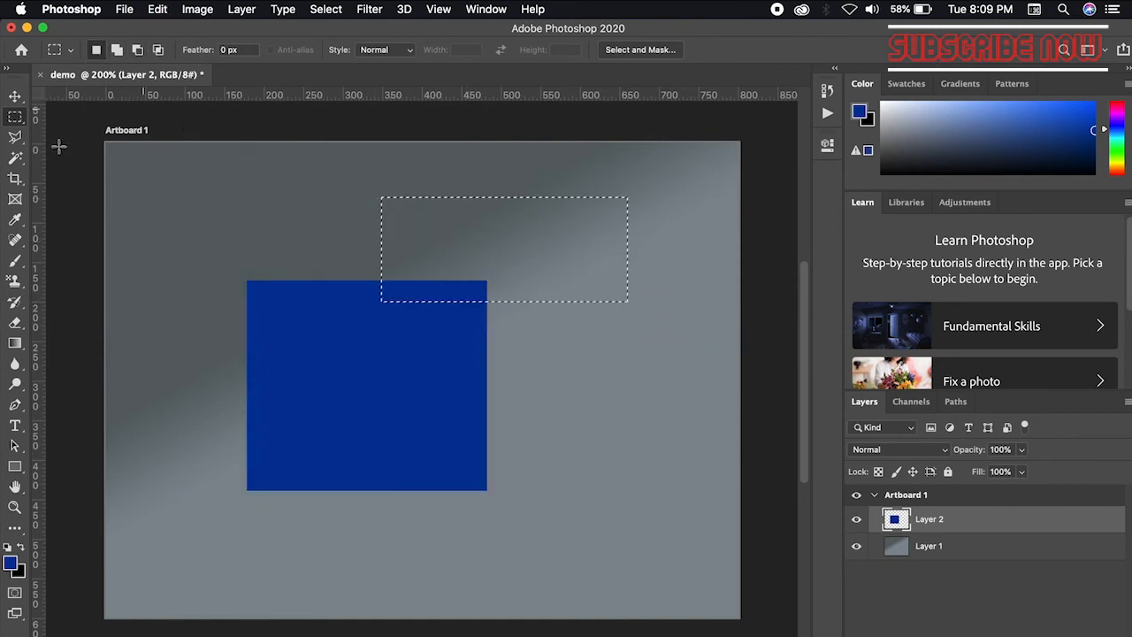
- Feather the new marquee by 60 pixels and fill it with the foreground color in Normal mode at 100% opacity
{"action": "right_click", "coordinate": [567, 257]}
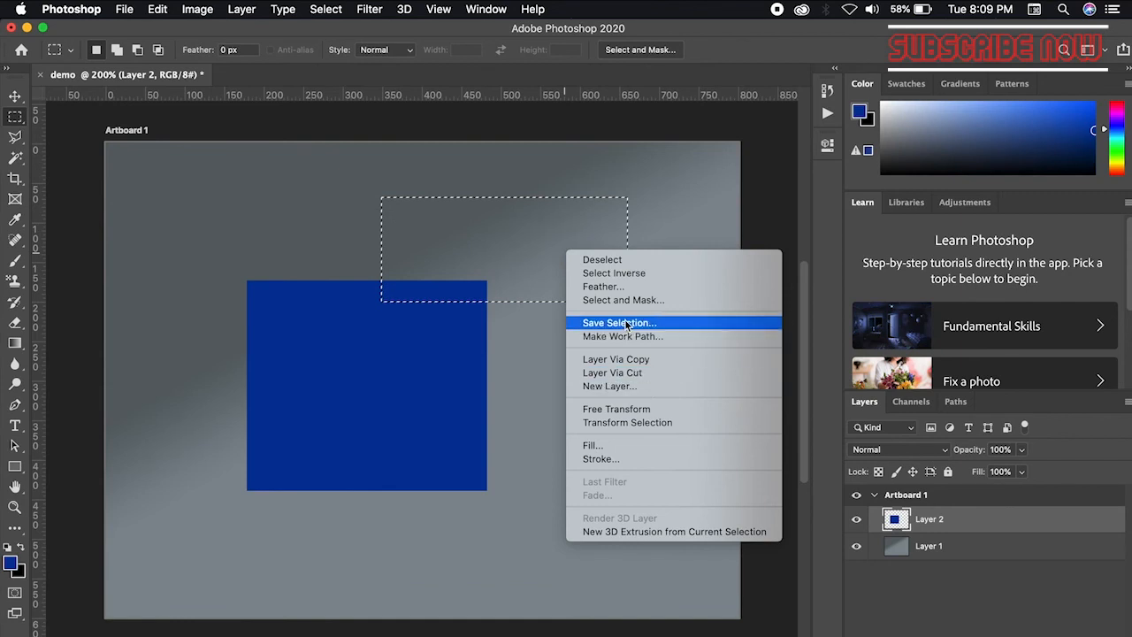
{"action": "left_click", "coordinate": [637, 286]}
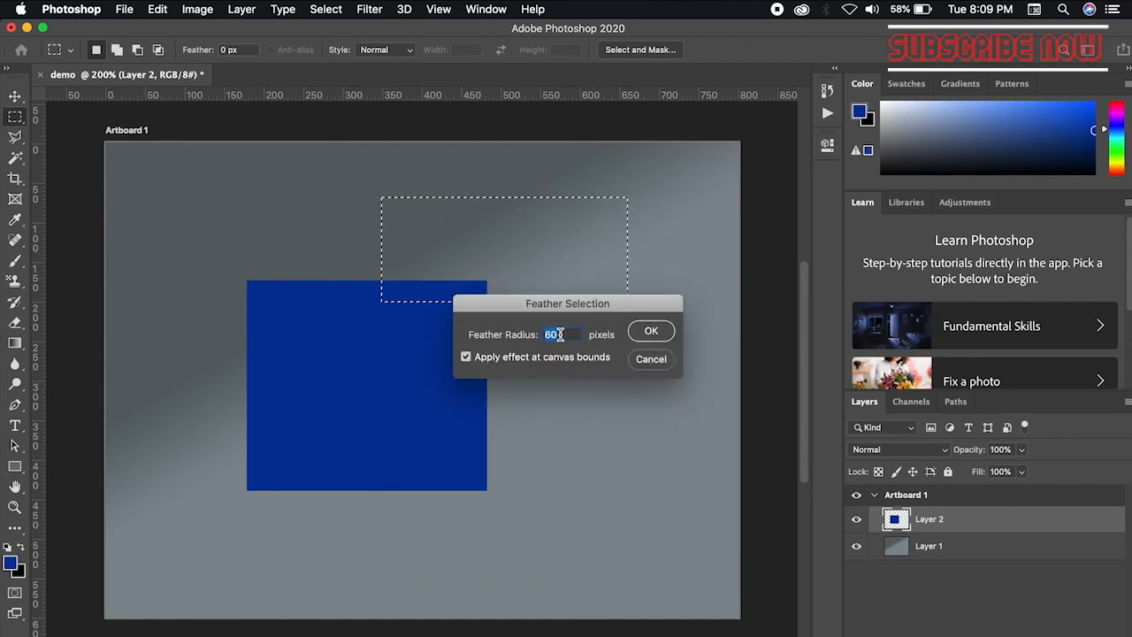
{"action": "left_click", "coordinate": [640, 336]}
{"action": "right_click", "coordinate": [500, 250]}
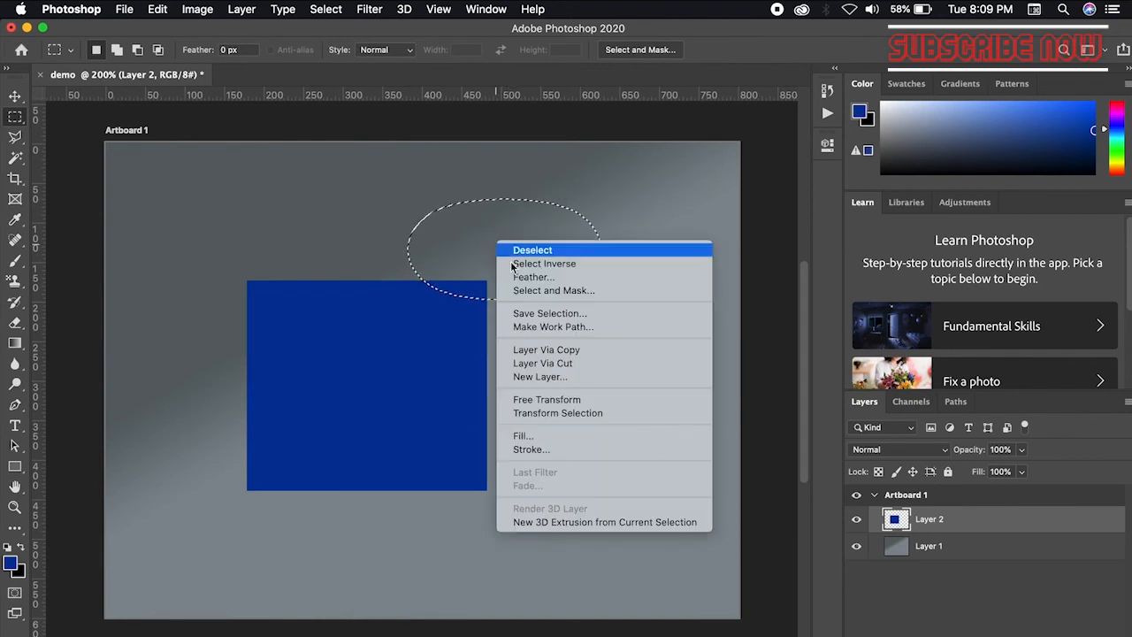
{"action": "left_click", "coordinate": [583, 435]}
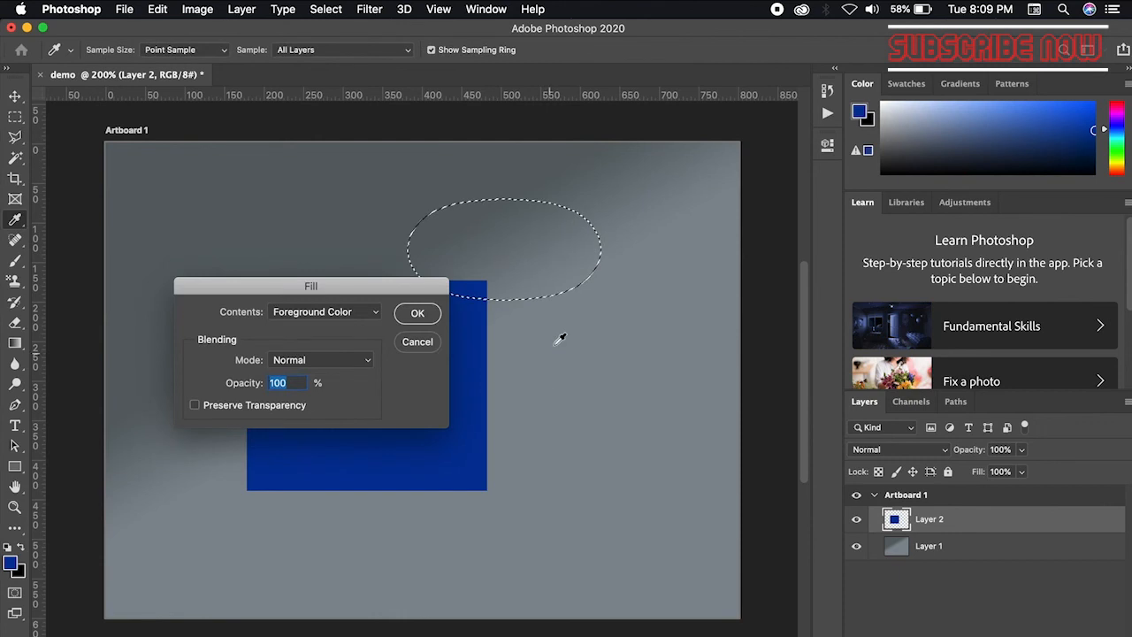
{"action": "left_click", "coordinate": [423, 315]}
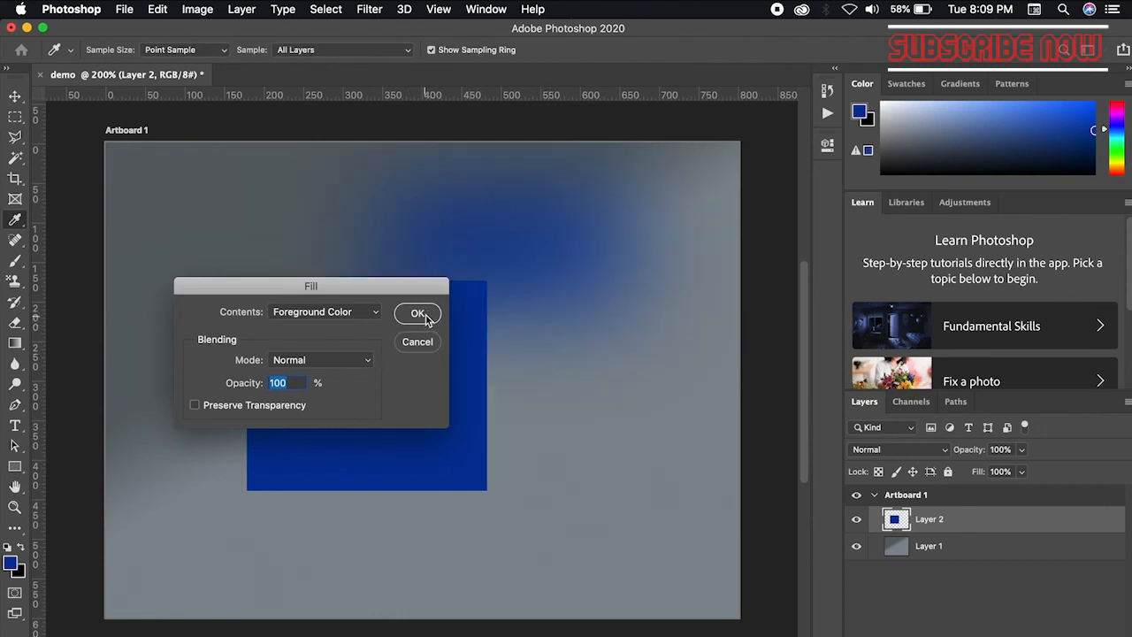
- Make Layer 1 active with the Move tool, and undo the feathered fill, the second marquee and the blue rectangle's fill
{"action": "left_click", "coordinate": [15, 96]}
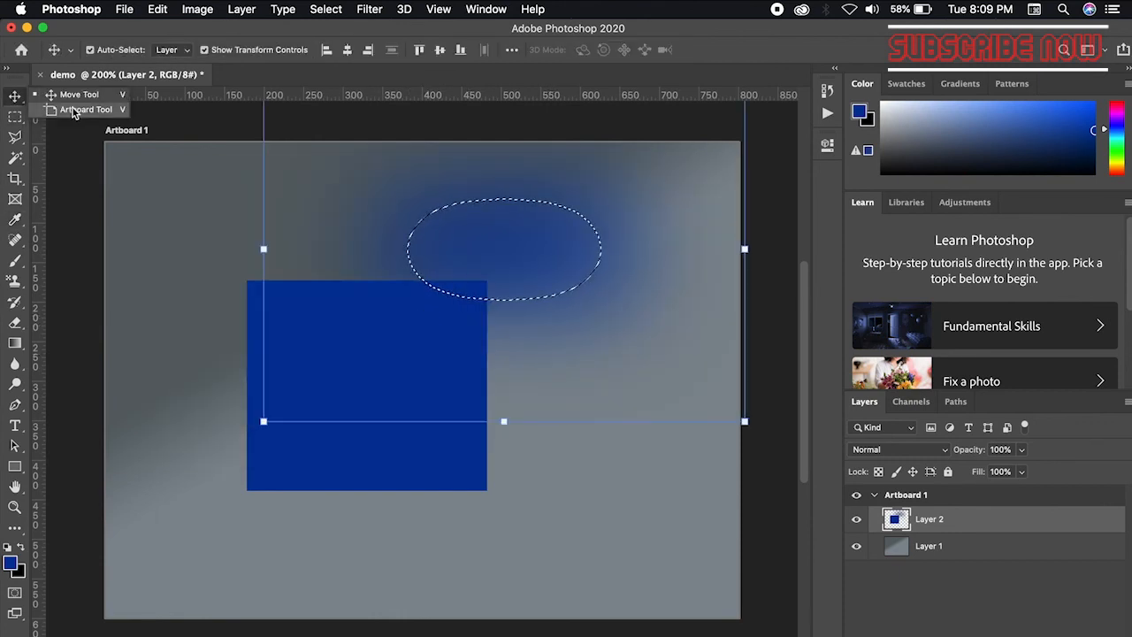
{"action": "left_click", "coordinate": [217, 241]}
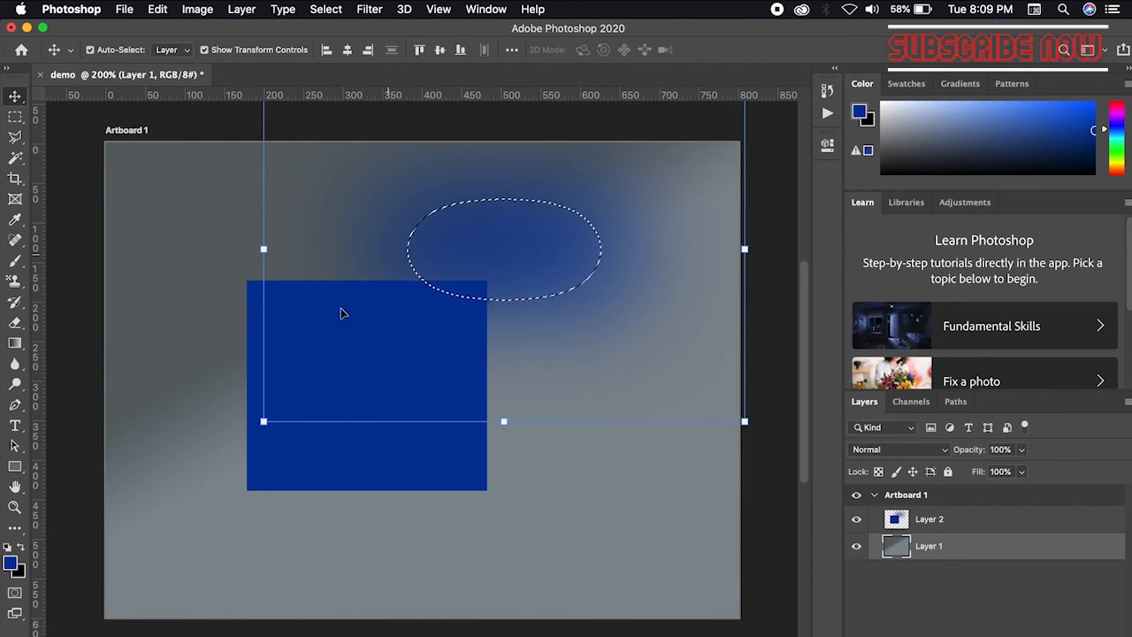
{"action": "key", "text": "super+z"}
{"action": "key", "text": "super+z"}
{"action": "key", "text": "super+z"}
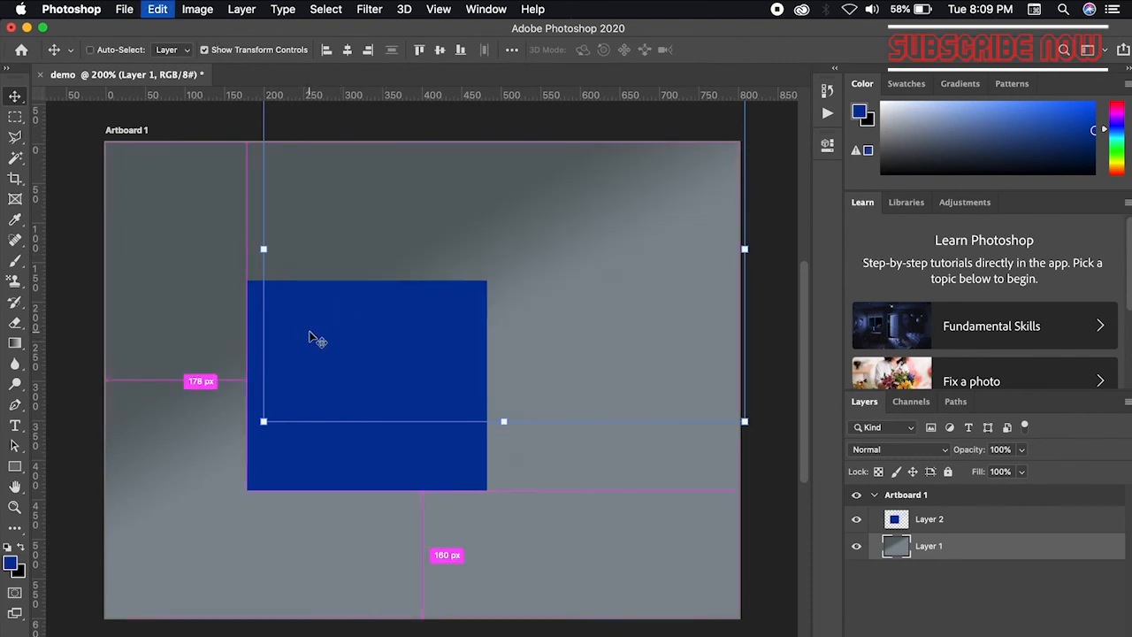
{"action": "key", "text": "super+z"}
{"action": "key", "text": "super+z"}
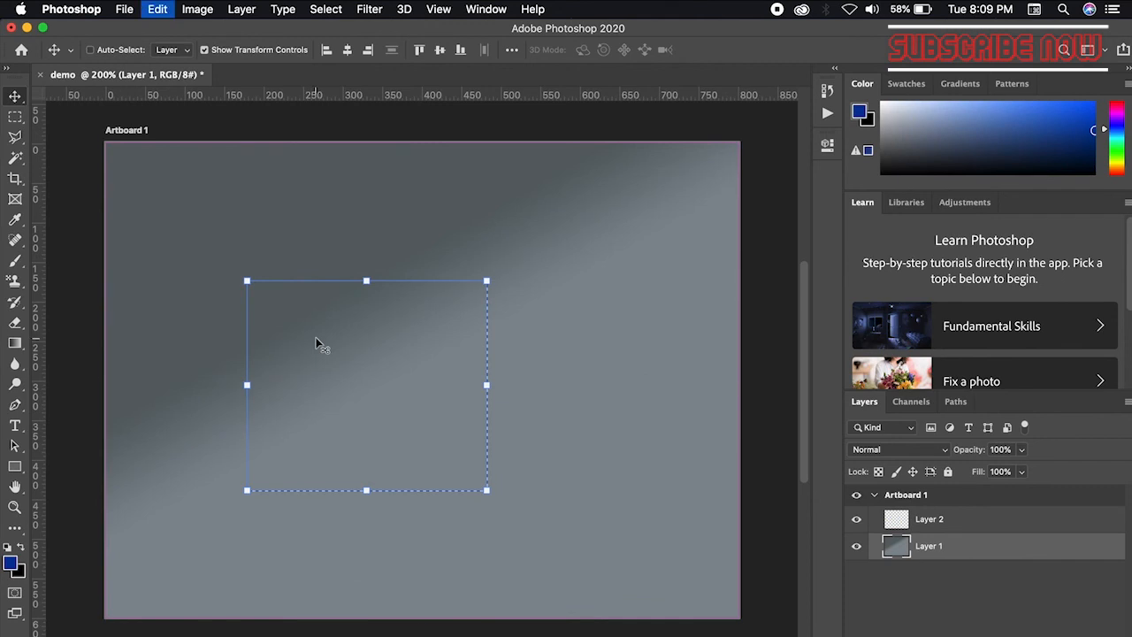
- Draw a new rectangular marquee about 174 × 189 px over the lower-left part of the artboard on Layer 1
{"action": "left_click", "coordinate": [15, 116]}
{"action": "left_click", "coordinate": [81, 115]}
{"action": "left_click_drag", "start_coordinate": [236, 344], "coordinate": [374, 492]}
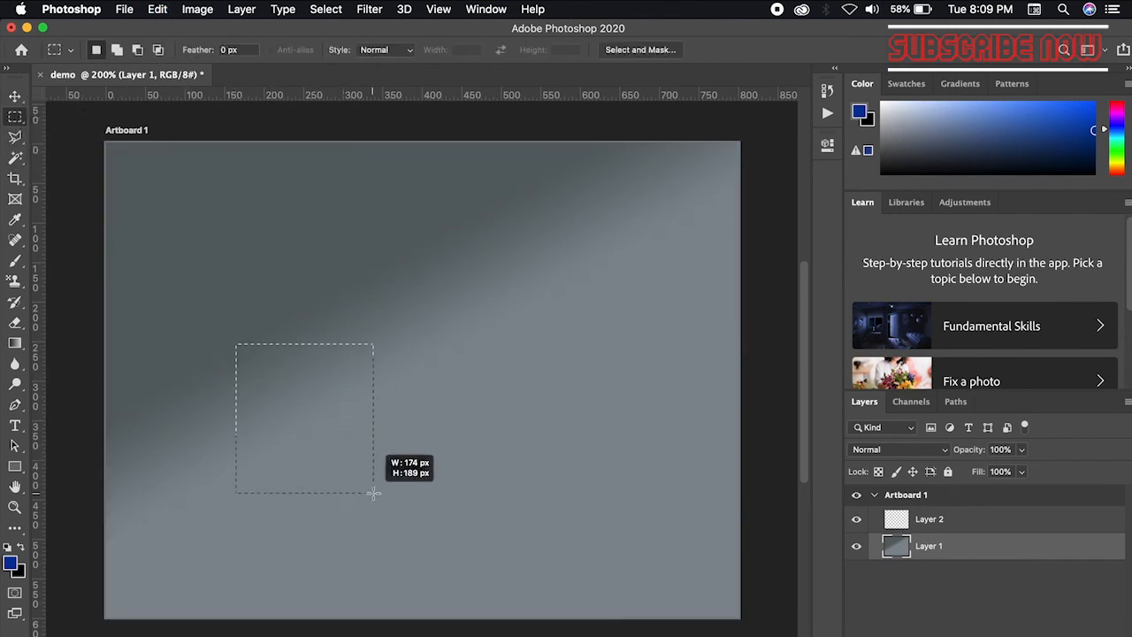
- Switch to adding to the selection and draw a second marquee about 178 × 111 px overlapping the first one's upper-right corner
{"action": "right_click", "coordinate": [338, 387]}
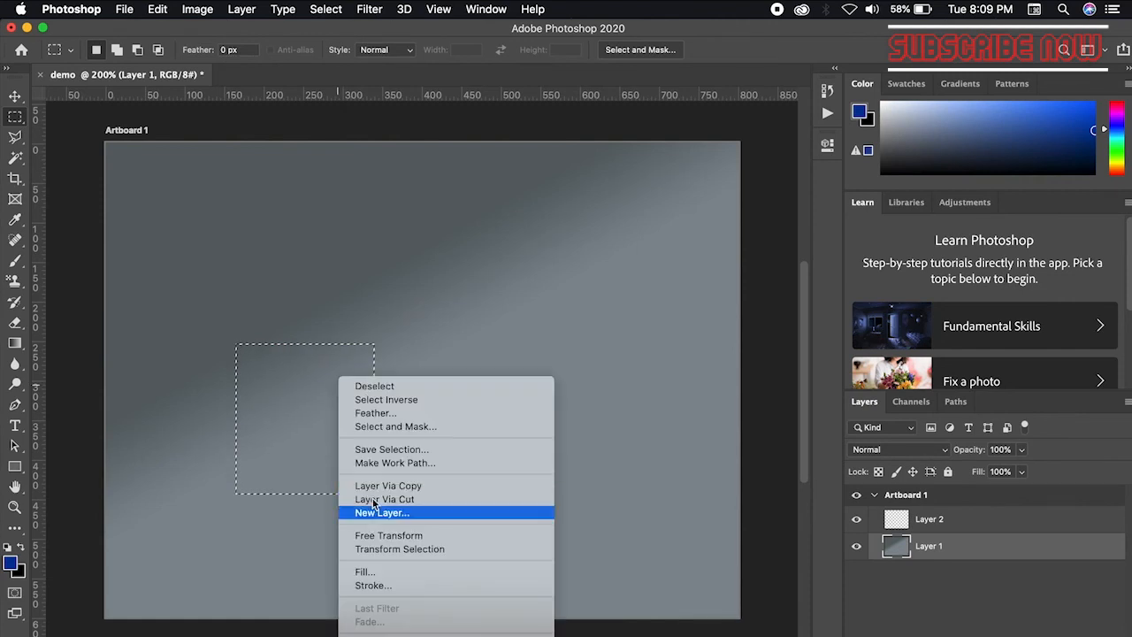
{"action": "left_click", "coordinate": [329, 243]}
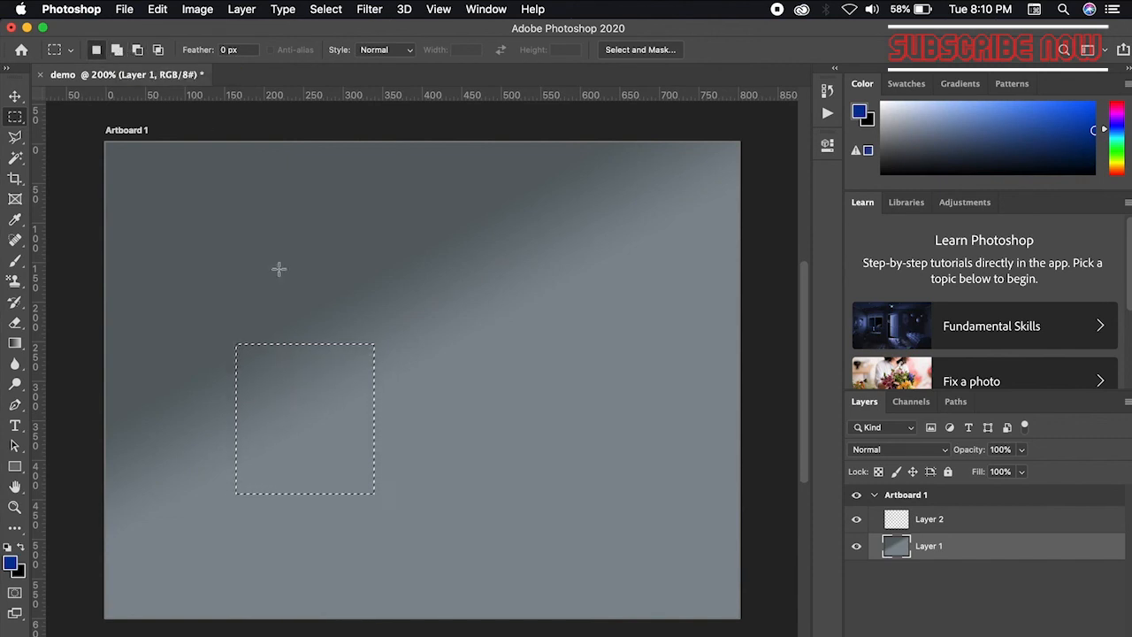
{"action": "left_click", "coordinate": [117, 49]}
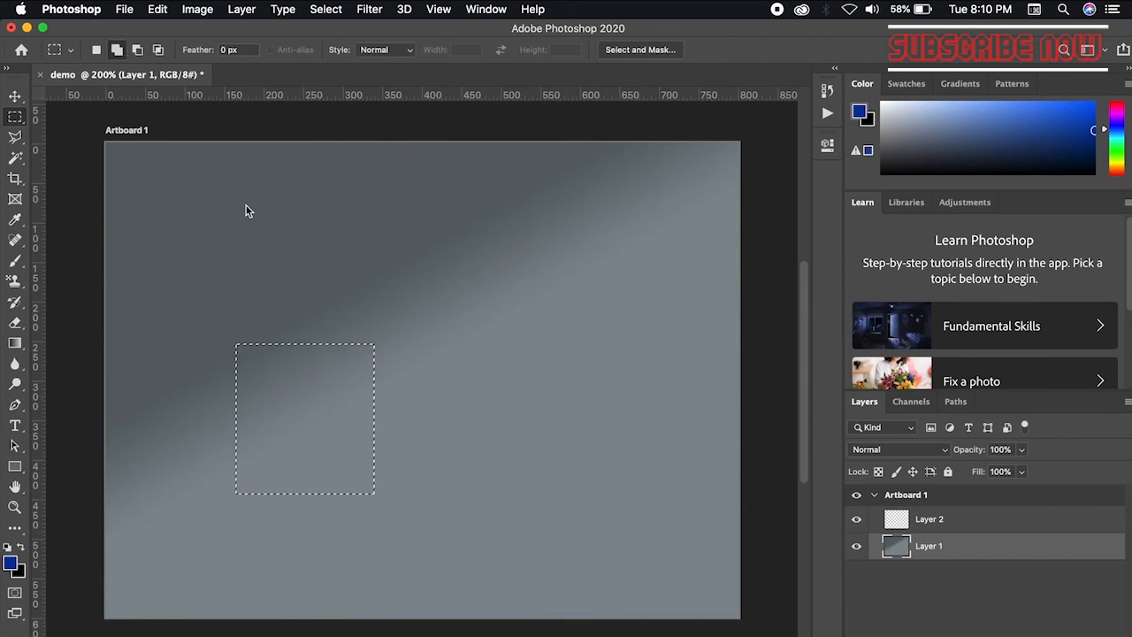
{"action": "left_click_drag", "start_coordinate": [292, 302], "coordinate": [433, 390]}
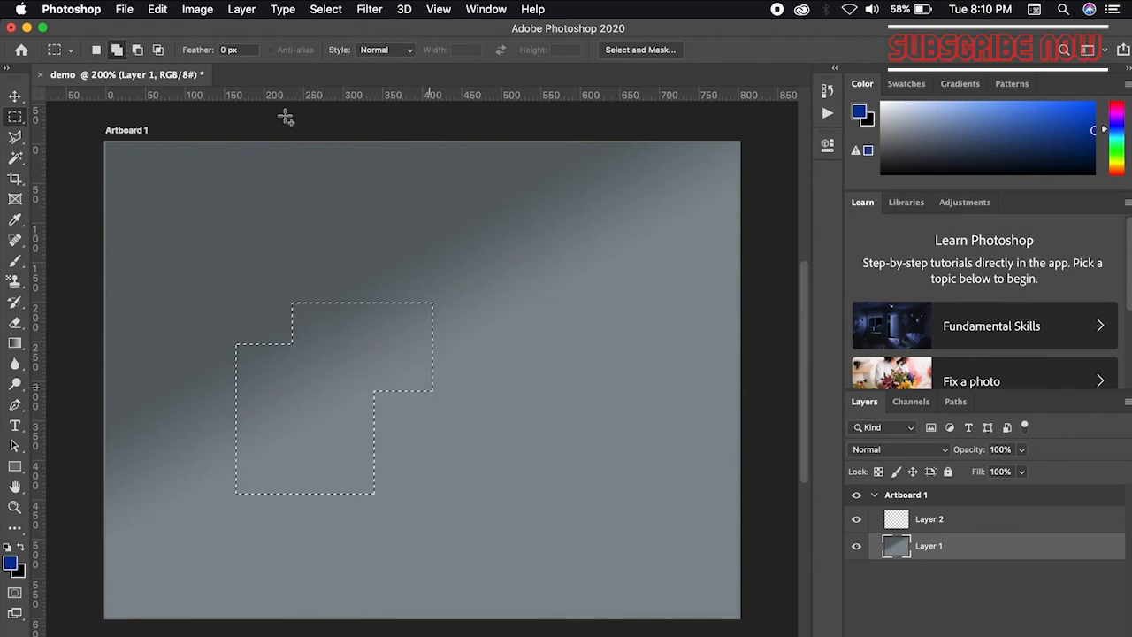
- Subtract a strip about 25 px wide from the selection's upper-right edge, and intersect the rest with a marquee covering its upper-right part
{"action": "left_click", "coordinate": [137, 50]}
{"action": "left_click_drag", "start_coordinate": [415, 267], "coordinate": [434, 364]}
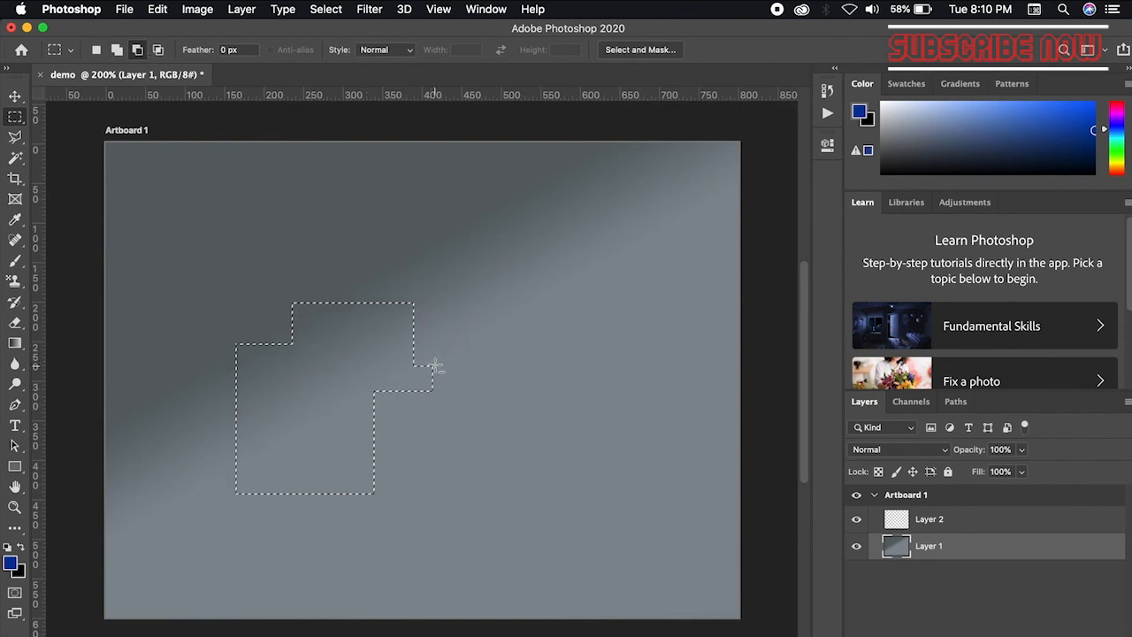
{"action": "left_click", "coordinate": [158, 50]}
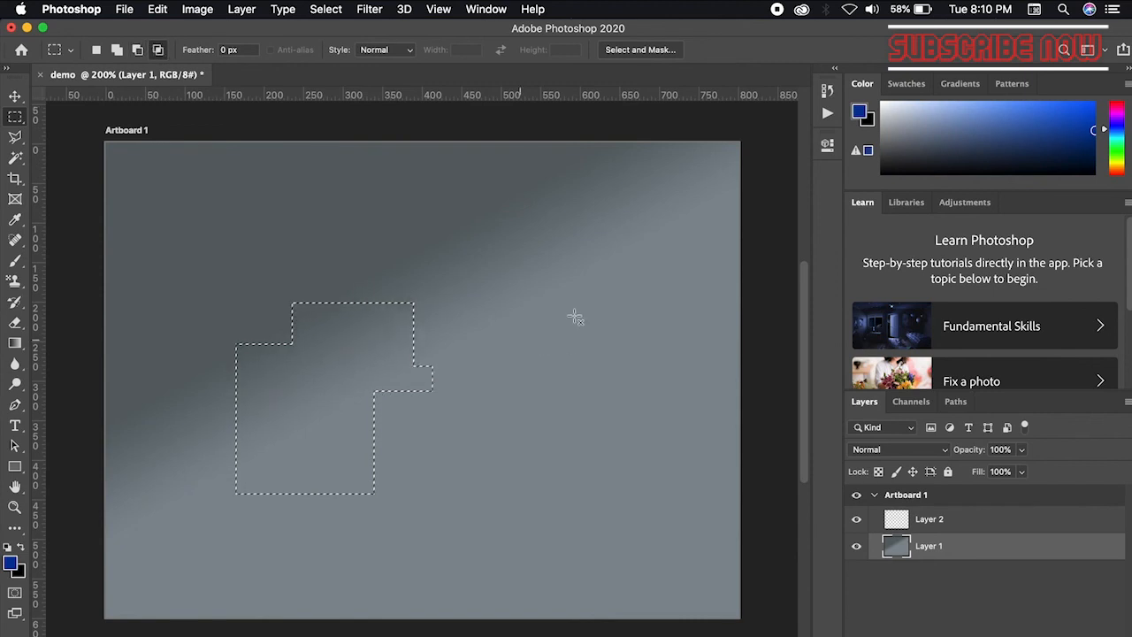
{"action": "left_click_drag", "start_coordinate": [483, 271], "coordinate": [293, 380]}
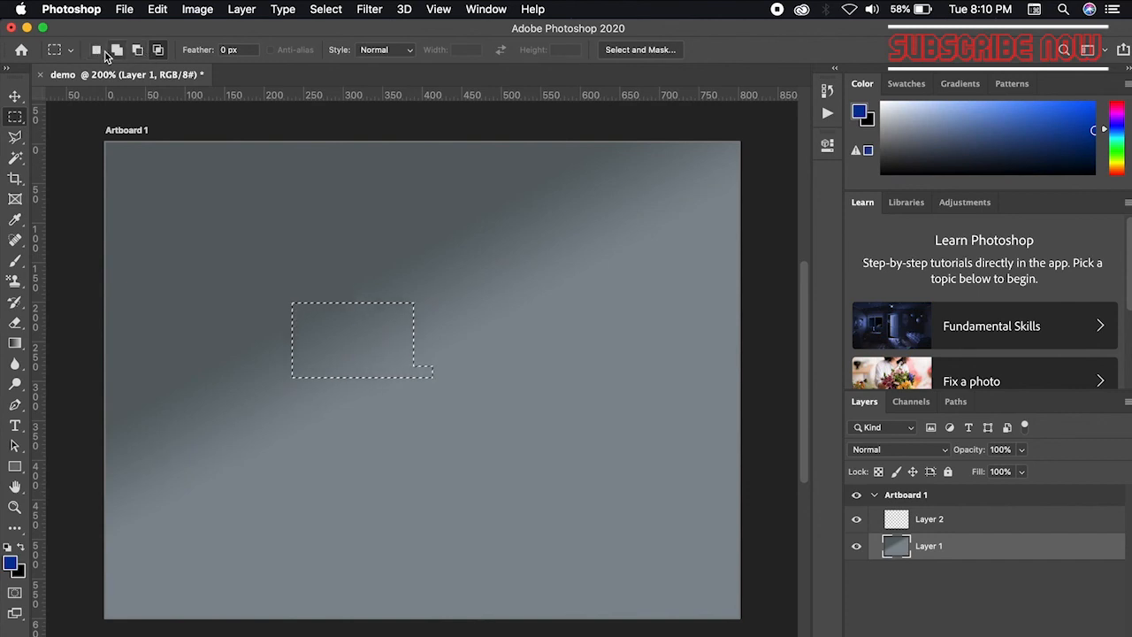
- Return the Rectangular Marquee tool to making new selections
{"action": "left_click", "coordinate": [96, 50]}
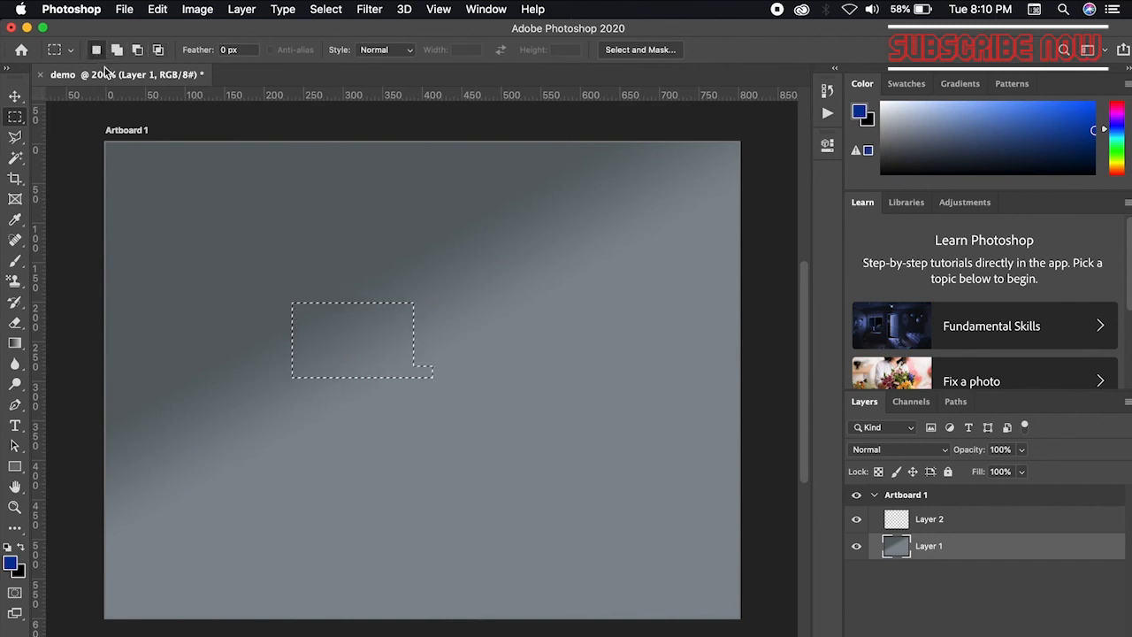
{"action": "right_click", "coordinate": [16, 122]}
{"action": "left_click", "coordinate": [56, 118]}
{"action": "left_click", "coordinate": [288, 229]}
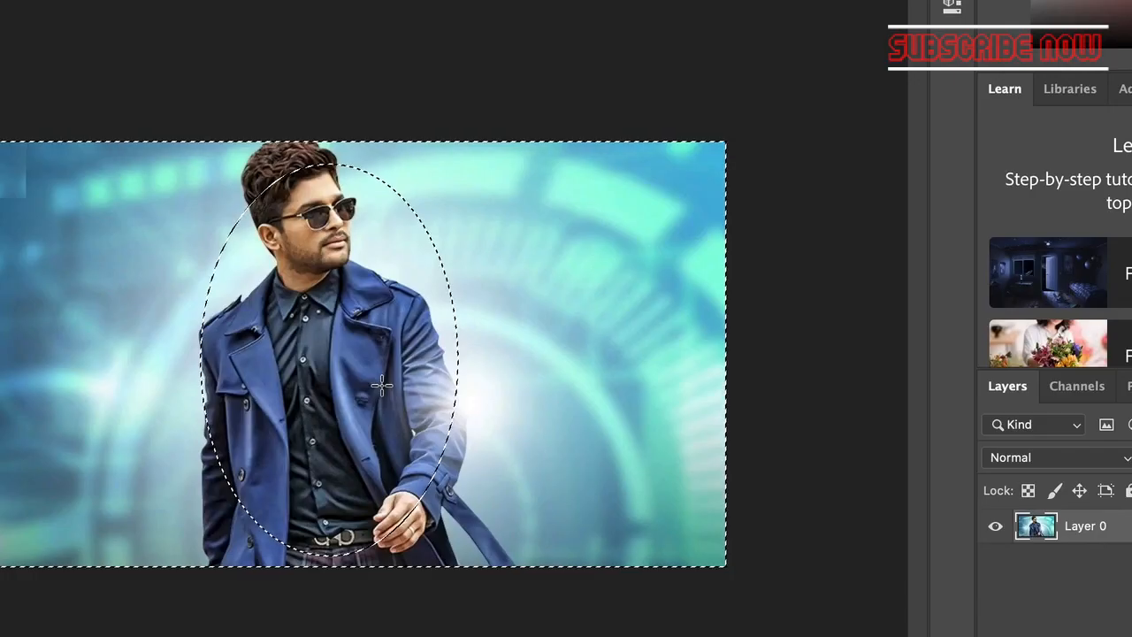
- Fill the selected area around the man with the foreground color in Normal mode at 100% opacity, and deselect
{"action": "right_click", "coordinate": [383, 353]}
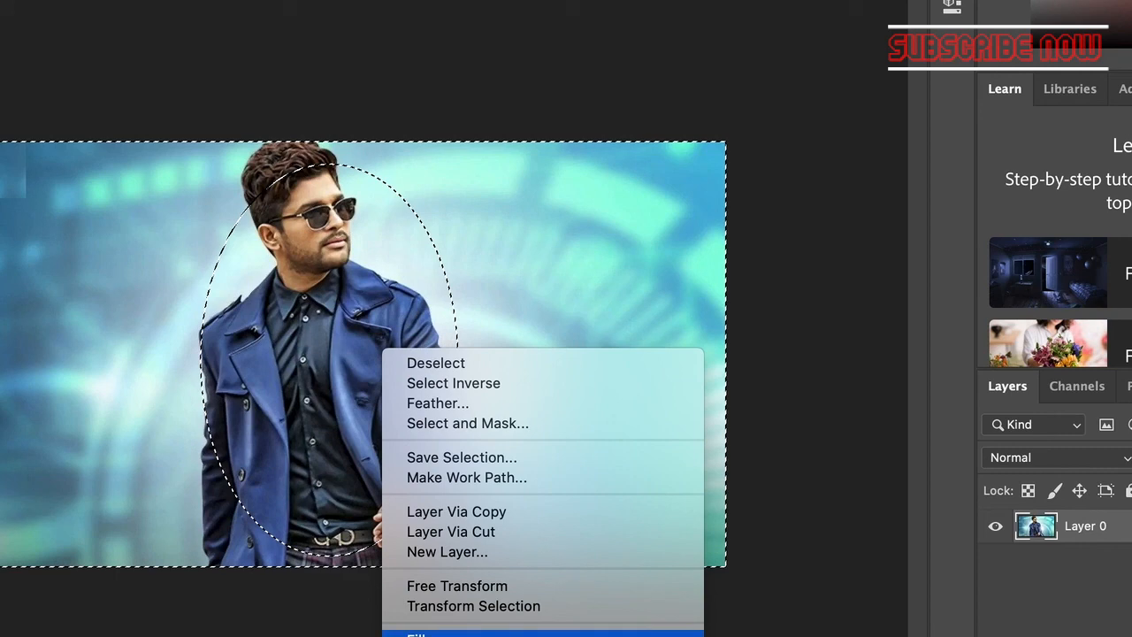
{"action": "left_click", "coordinate": [442, 634]}
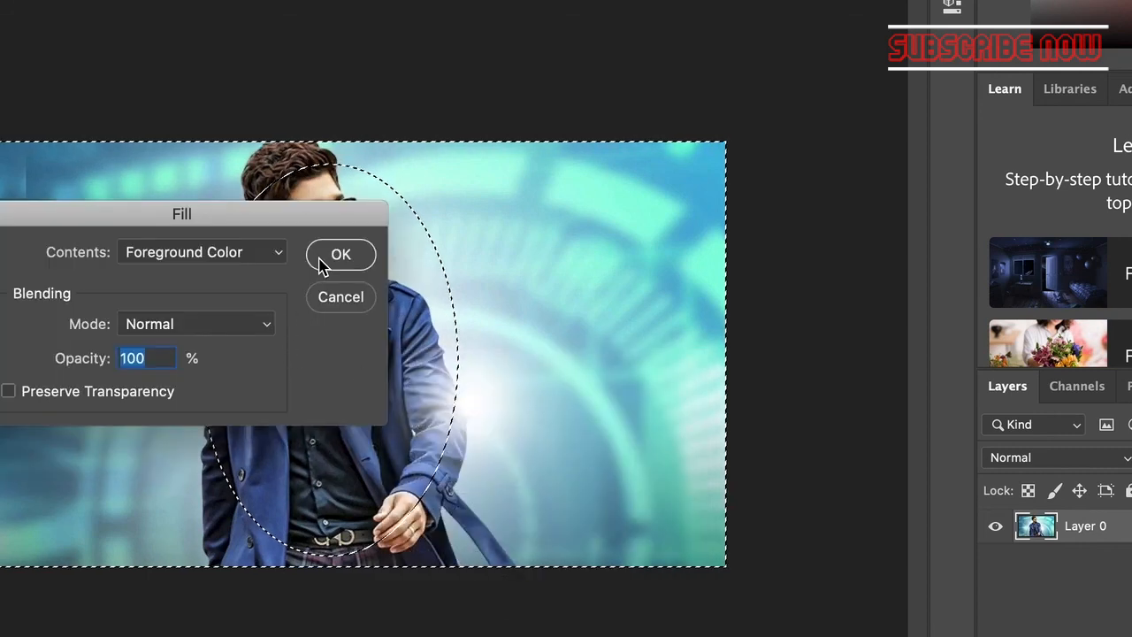
{"action": "left_click", "coordinate": [324, 257]}
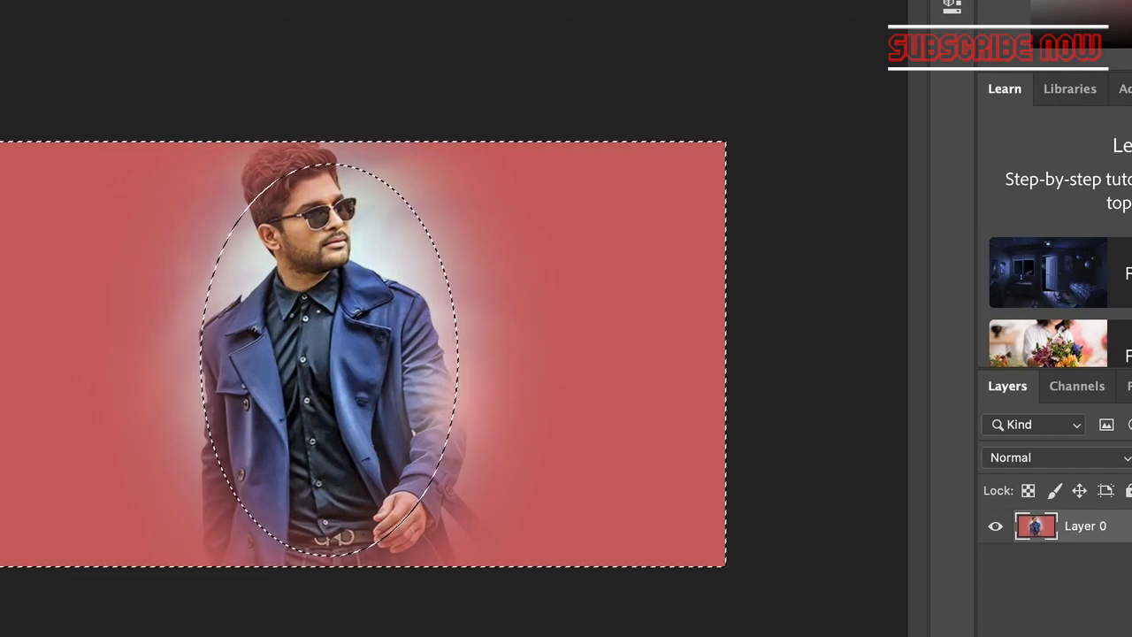
{"action": "key", "text": "ctrl+d"}
- Open the blending options of Layer 0, enable Bevel & Emboss, and try Inner Glow but leave it off
{"action": "right_click", "coordinate": [1118, 524]}
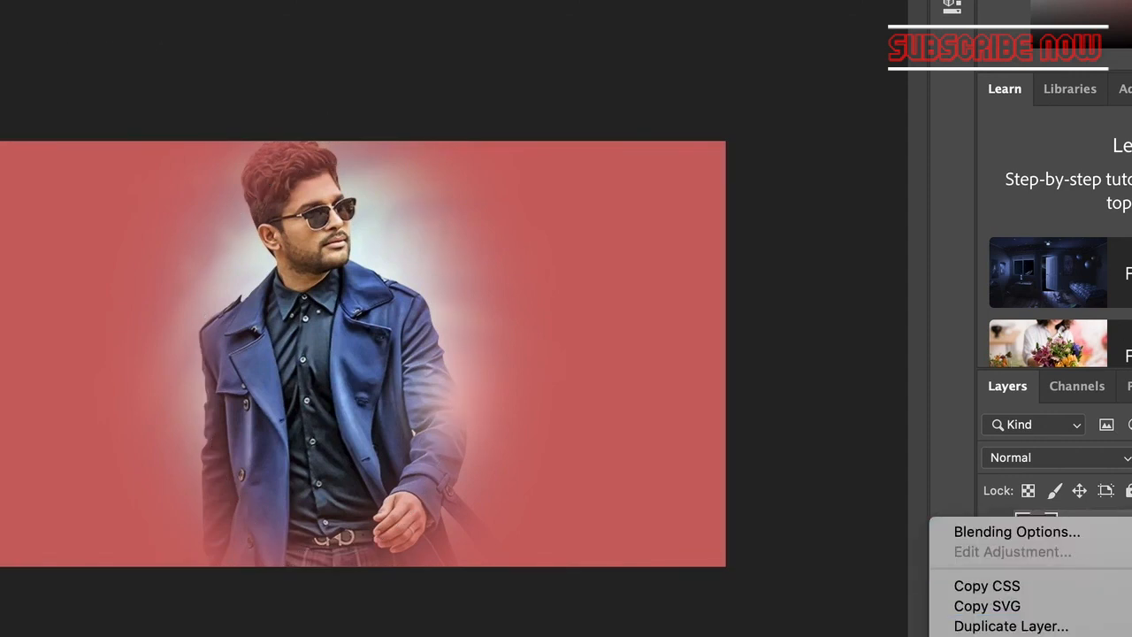
{"action": "left_click", "coordinate": [1125, 529]}
{"action": "right_click", "coordinate": [1123, 532]}
{"action": "left_click", "coordinate": [1075, 554]}
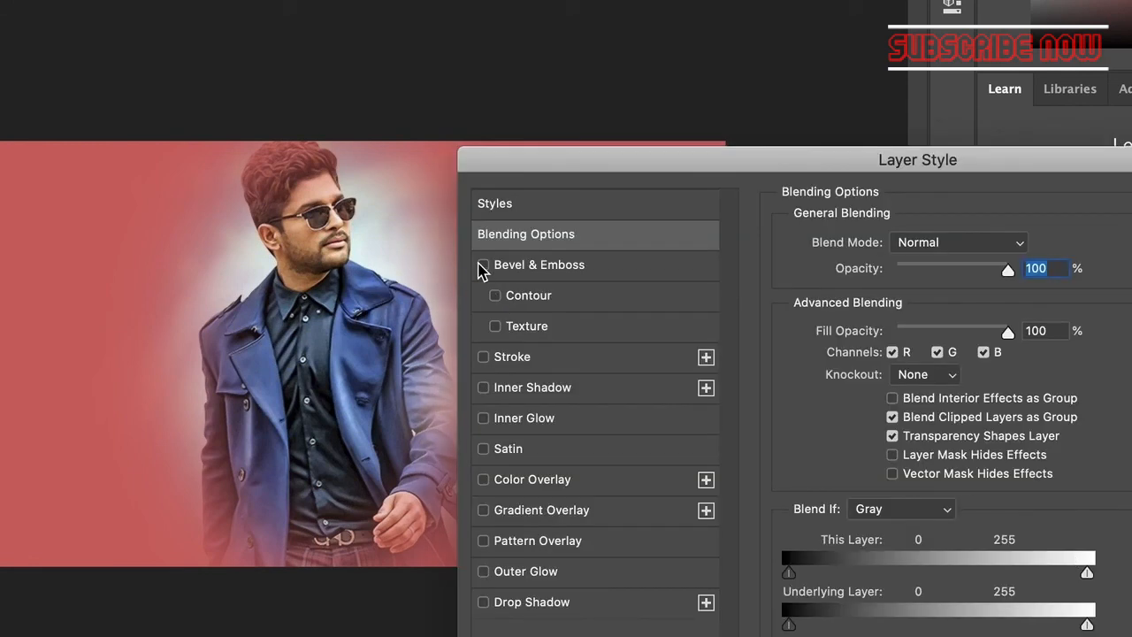
{"action": "left_click", "coordinate": [482, 265]}
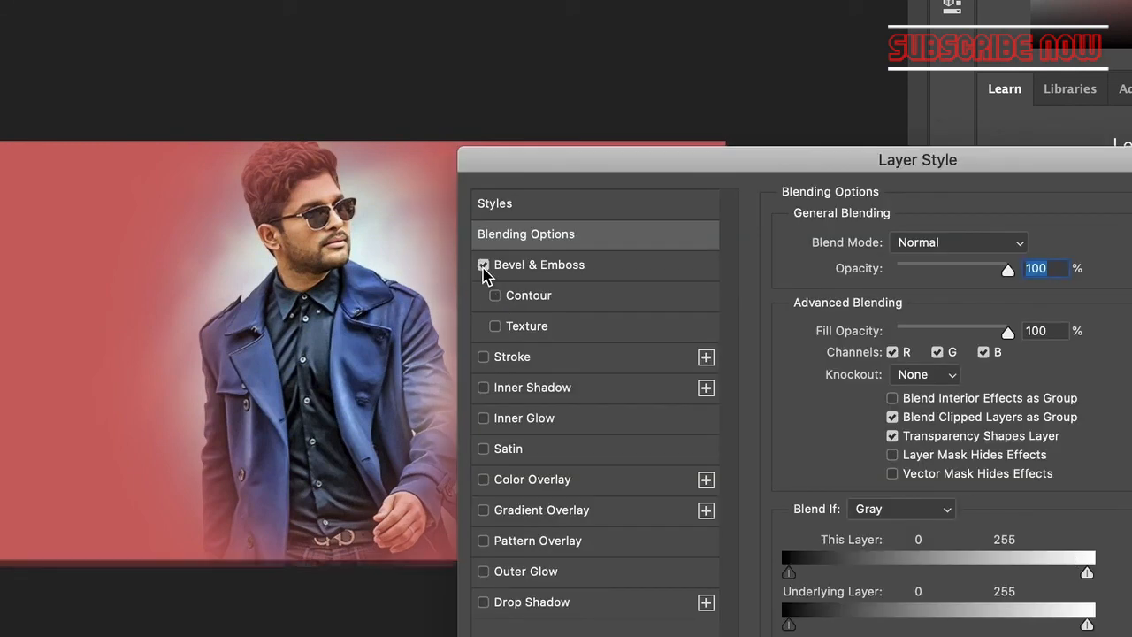
{"action": "left_click", "coordinate": [483, 418]}
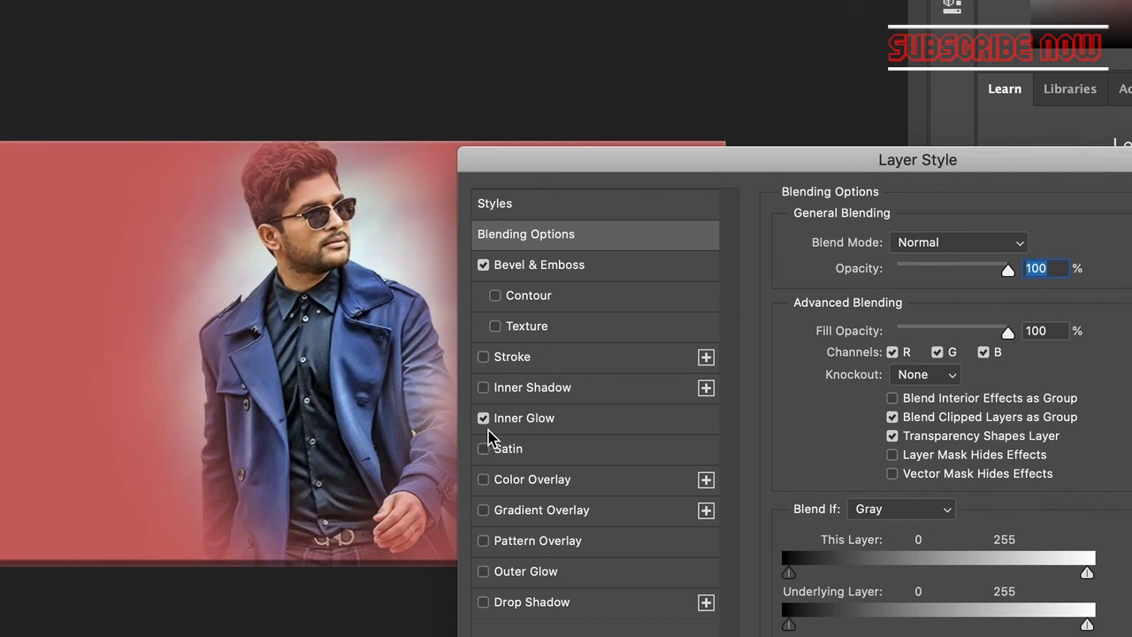
{"action": "left_click", "coordinate": [483, 417]}
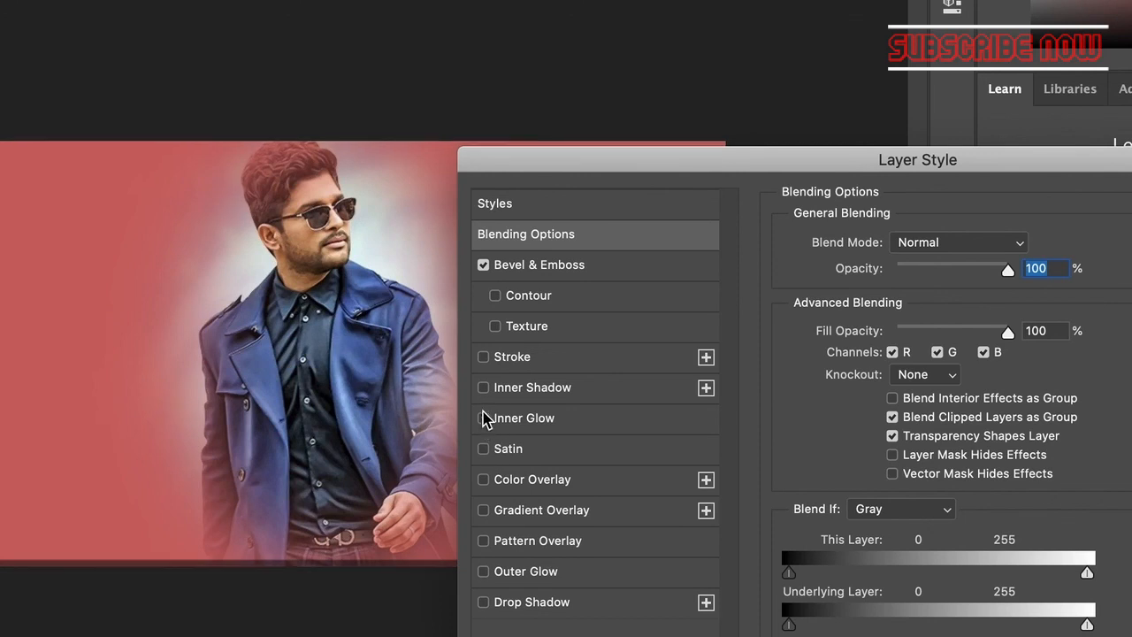
- Set the Bevel & Emboss size to 73 px and apply the layer style
{"action": "left_click", "coordinate": [615, 274]}
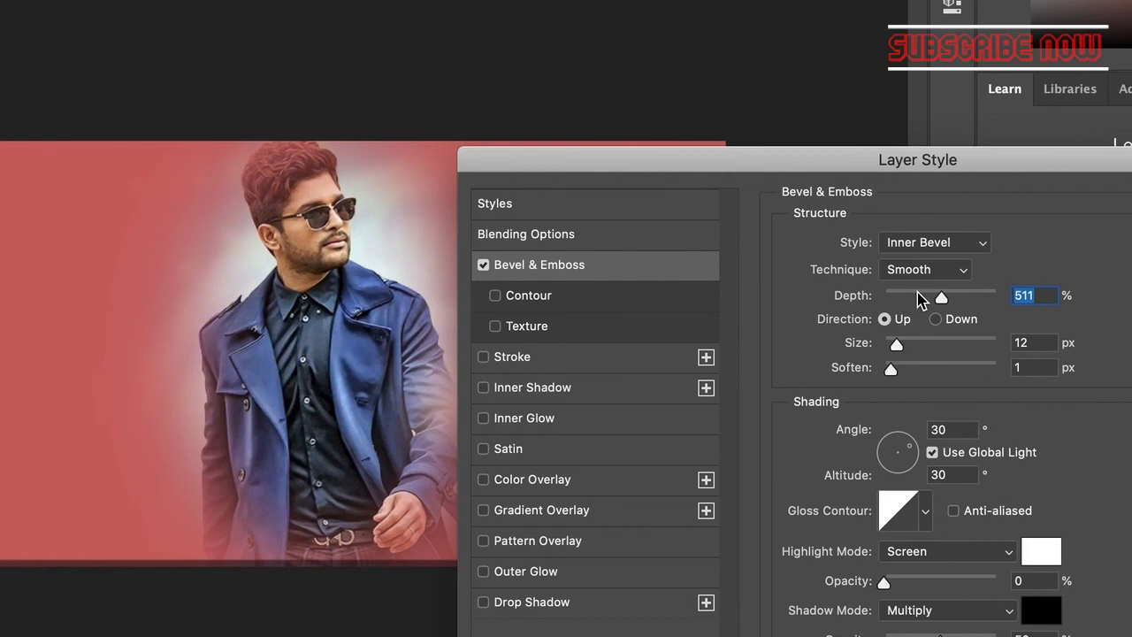
{"action": "left_click_drag", "start_coordinate": [897, 346], "coordinate": [925, 360]}
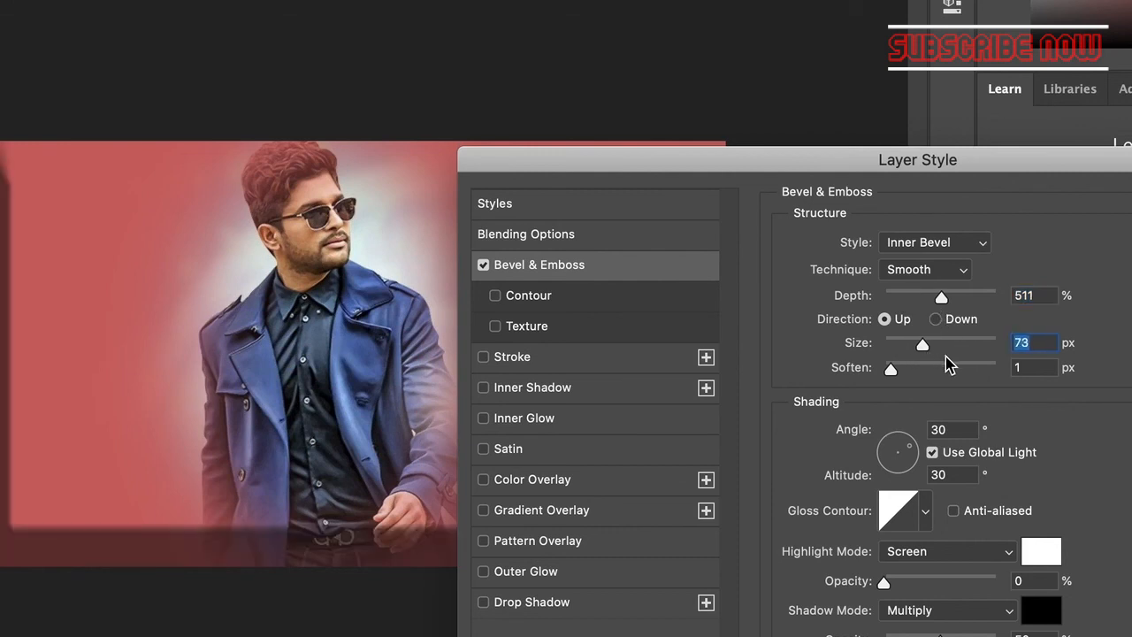
{"action": "key", "text": "Return"}
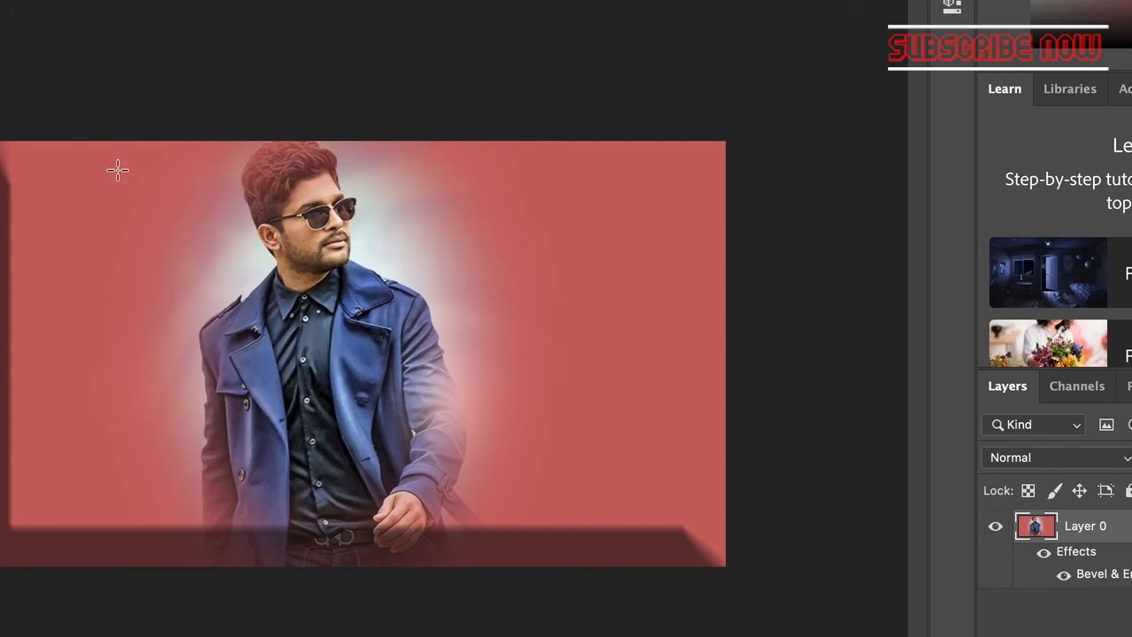
{"action": "key", "text": "ctrl+minus"}
{"action": "key", "text": "ctrl+plus"}
{"action": "key", "text": "ctrl+minus"}
{"action": "key", "text": "ctrl+plus"}
{"action": "key", "text": "ctrl+t"}
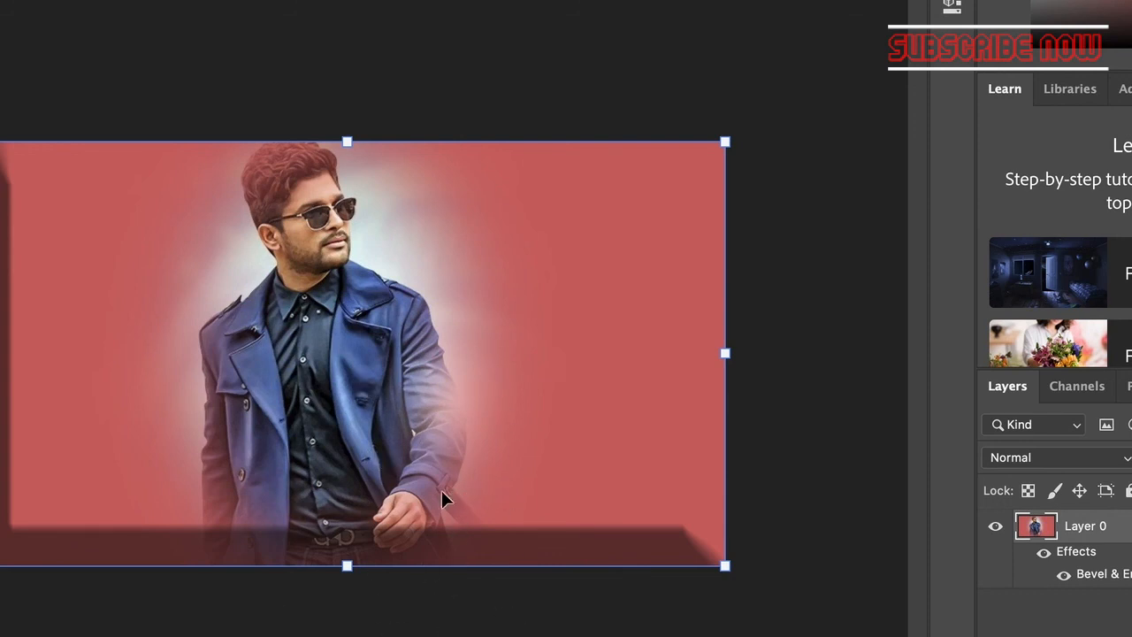
{"action": "left_click", "coordinate": [237, 107]}
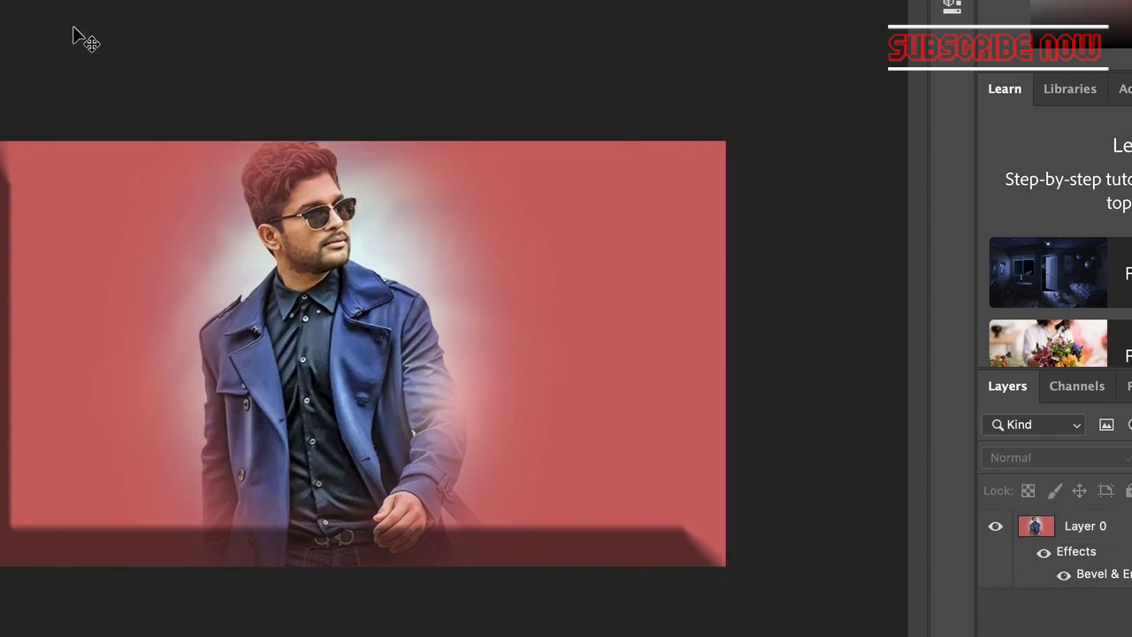